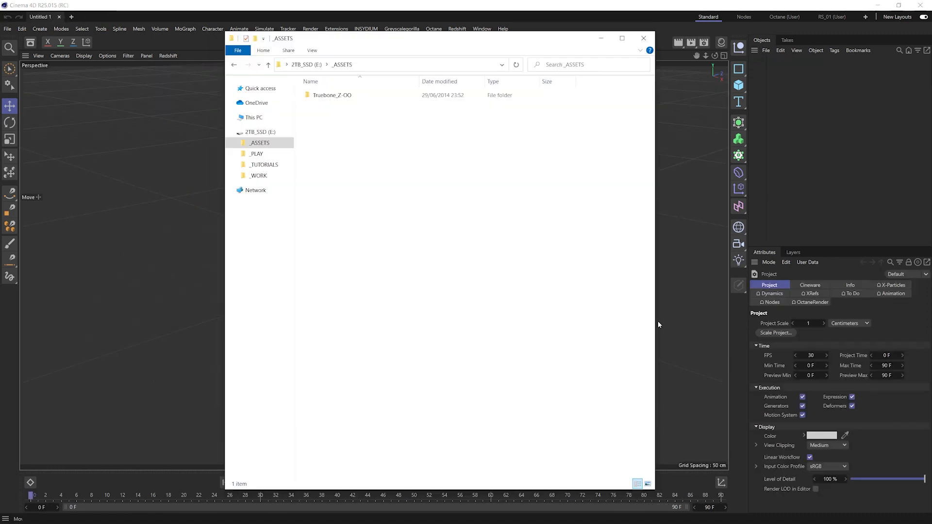
Import BEAR-RunLoop.fbx from the Truebone_Z-OO BrownBear folder into the scene with the offered FBX import settings.
{"action": "double_click", "coordinate": [353, 99]}
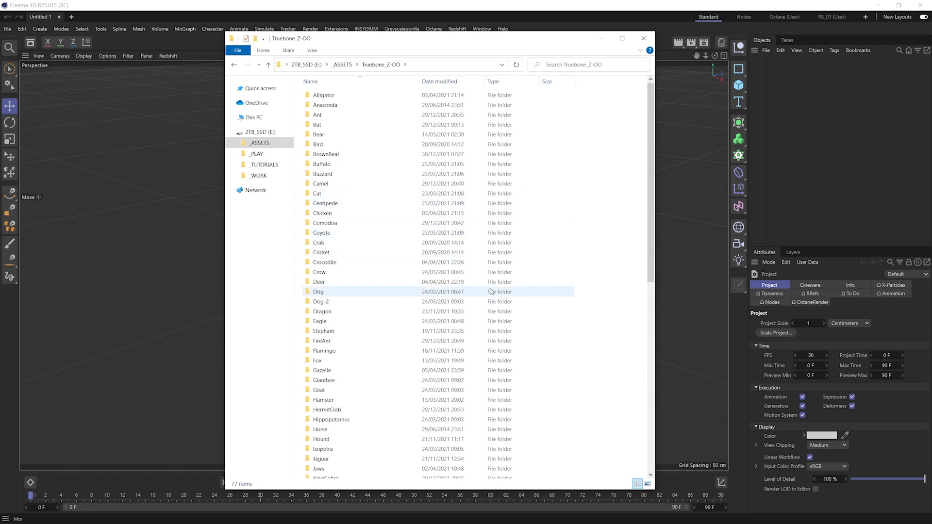
{"action": "type", "text": "br"}
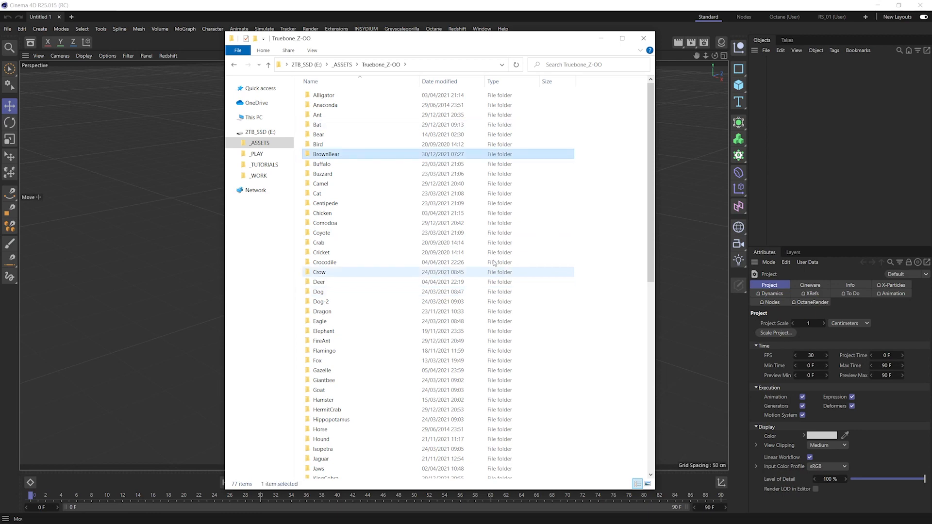
{"action": "double_click", "coordinate": [368, 154]}
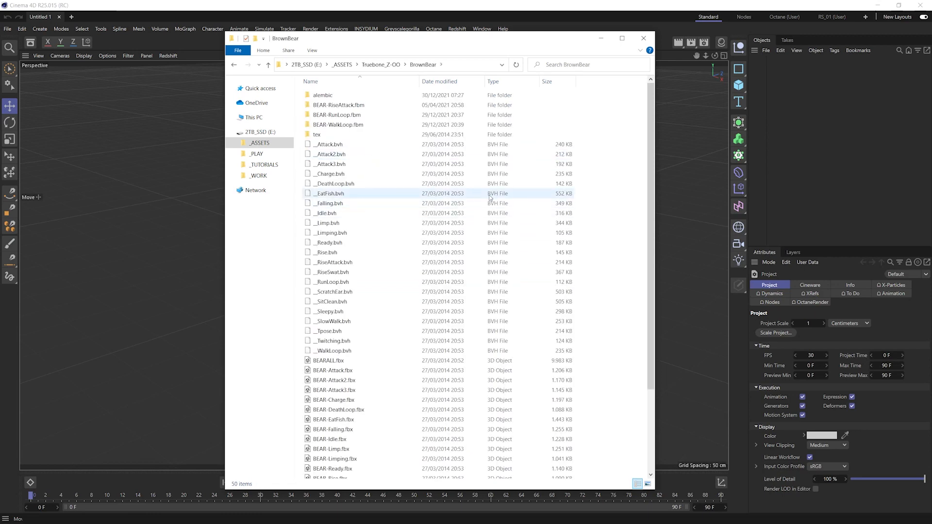
{"action": "scroll", "coordinate": [490, 213], "scroll_direction": "down", "scroll_amount": 3}
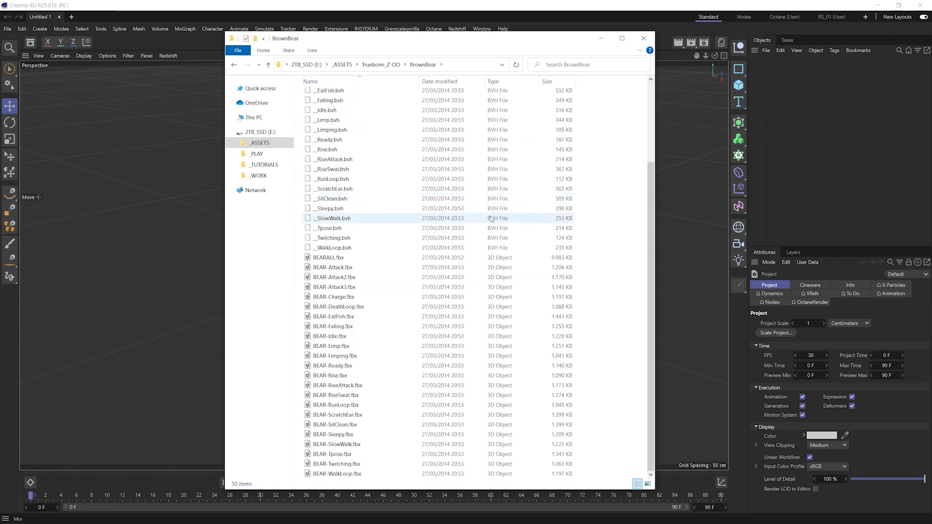
{"action": "left_click", "coordinate": [352, 408]}
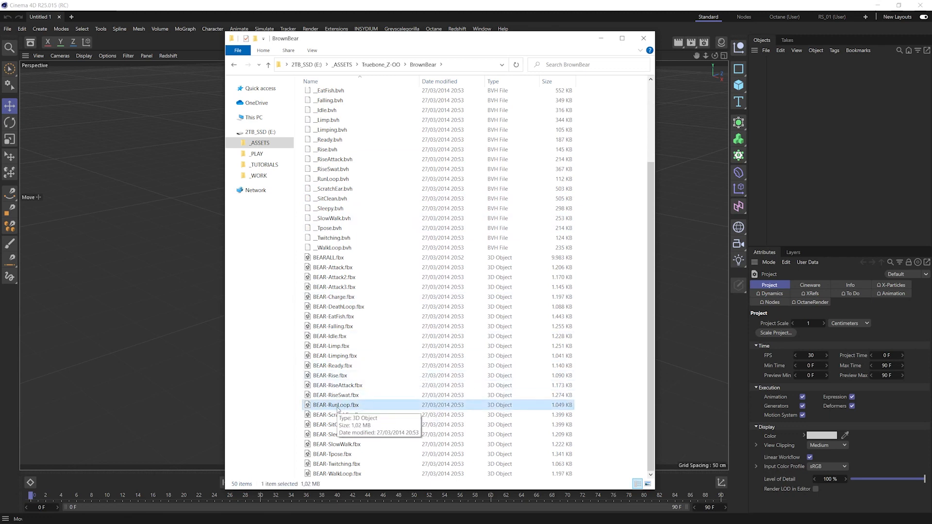
{"action": "left_click_drag", "start_coordinate": [334, 408], "coordinate": [791, 187]}
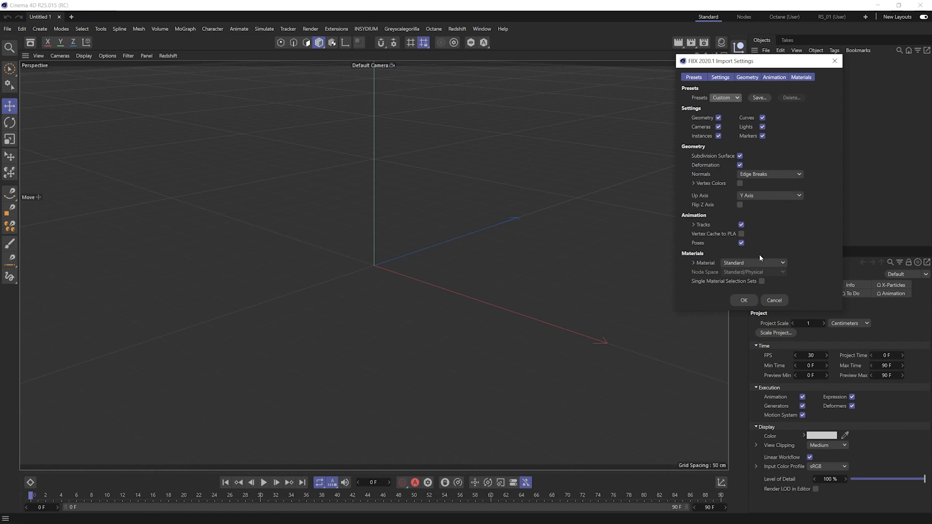
{"action": "left_click", "coordinate": [743, 300]}
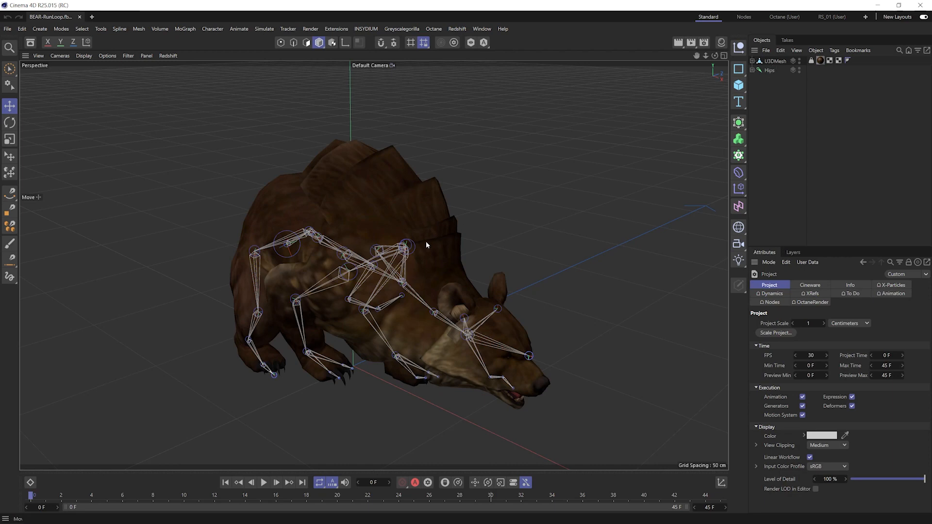
Play back the imported bear's run animation and view the rigged model from the side.
{"action": "left_click_drag", "start_coordinate": [417, 268], "coordinate": [452, 249], "text": "alt"}
{"action": "left_click", "coordinate": [270, 482]}
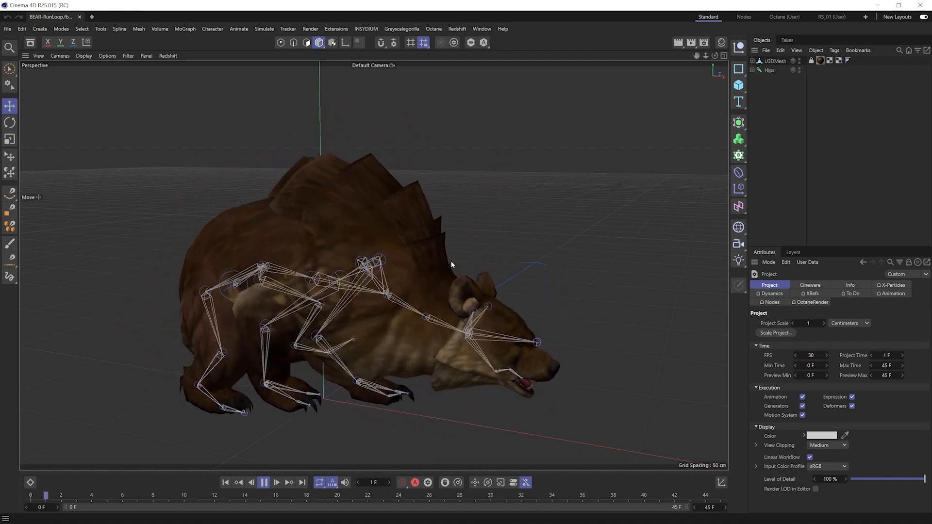
{"action": "scroll", "coordinate": [359, 257], "scroll_direction": "down", "scroll_amount": 4}
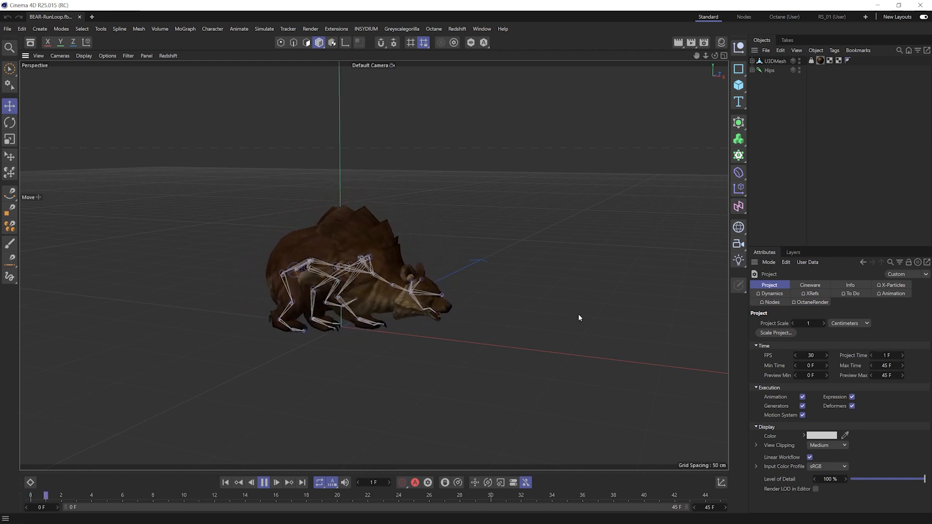
{"action": "left_click", "coordinate": [263, 482]}
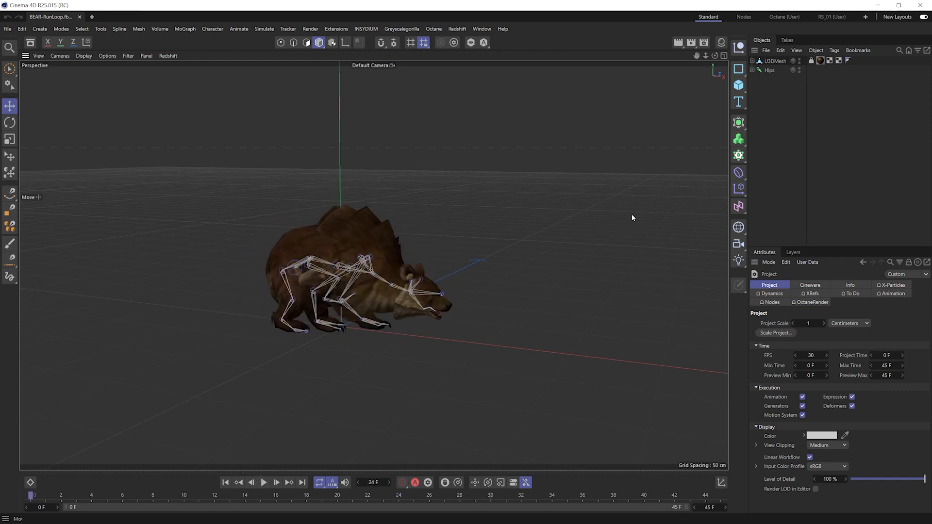
Add a Connect object with Weld turned off and make U3DMesh and Hips its children.
{"action": "key", "text": "shift+c"}
{"action": "type", "text": "c"}
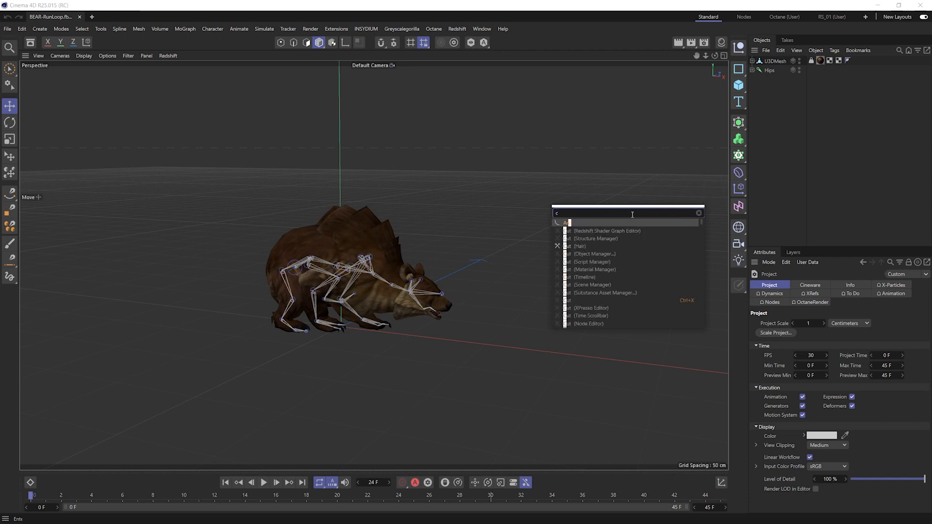
{"action": "type", "text": "onn"}
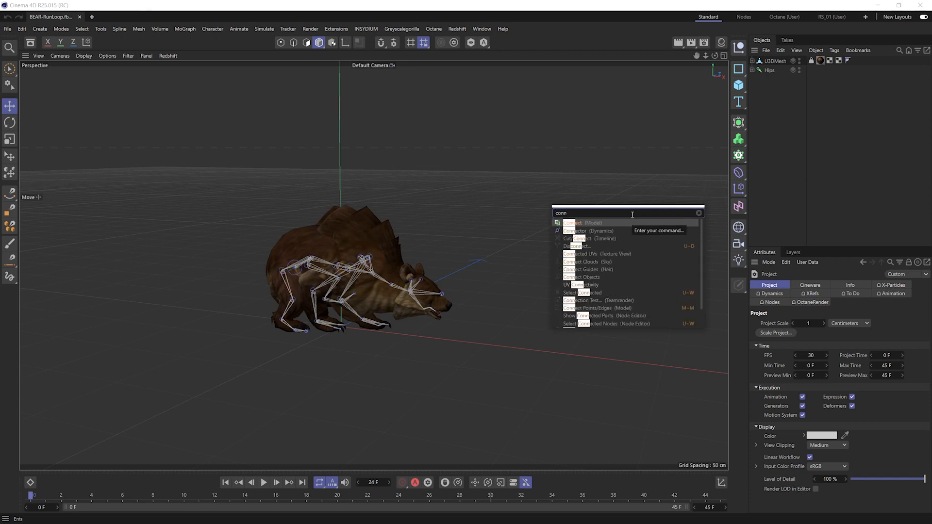
{"action": "key", "text": "Return"}
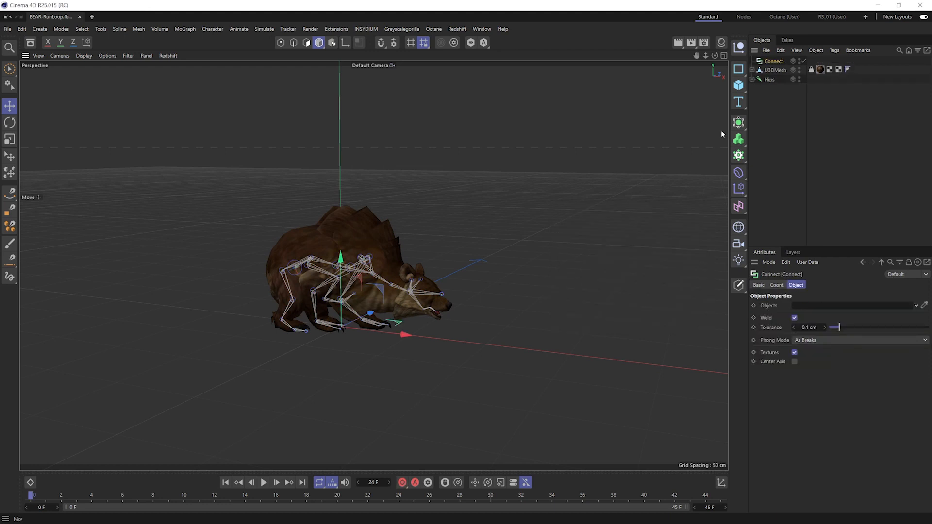
{"action": "left_click", "coordinate": [794, 318]}
{"action": "left_click_drag", "start_coordinate": [774, 91], "coordinate": [778, 64]}
Rename the Connect object as Bear.
{"action": "double_click", "coordinate": [775, 61]}
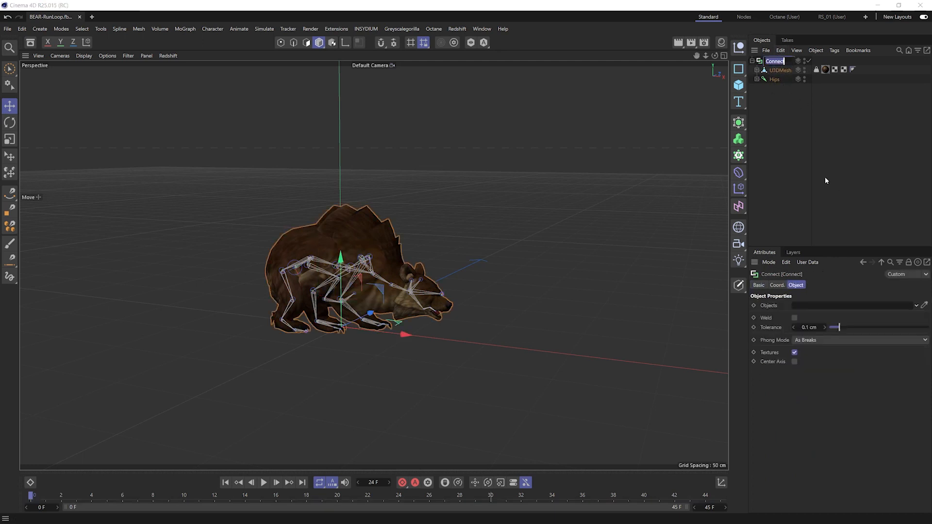
{"action": "type", "text": "Bear"}
{"action": "key", "text": "Return"}
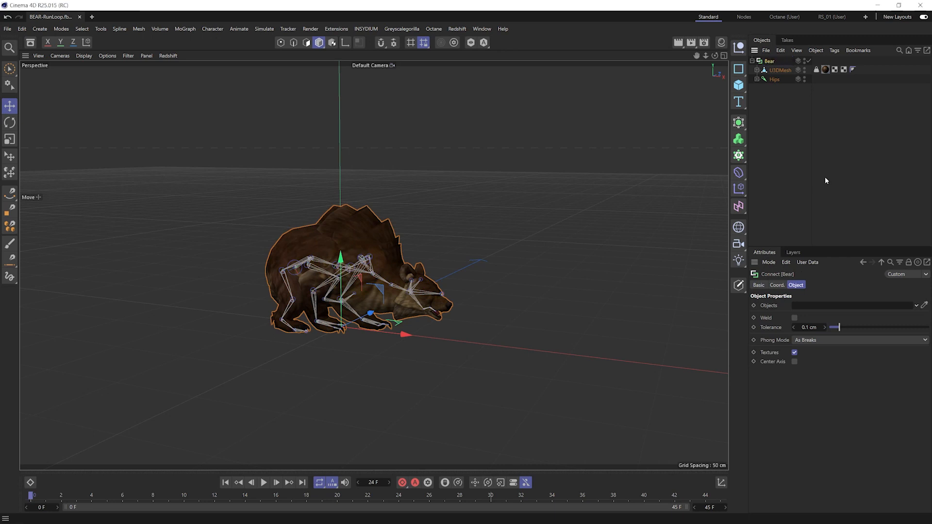
Bake the Bear Connect object as Alembic and delete the original Connect hierarchy.
{"action": "right_click", "coordinate": [773, 64]}
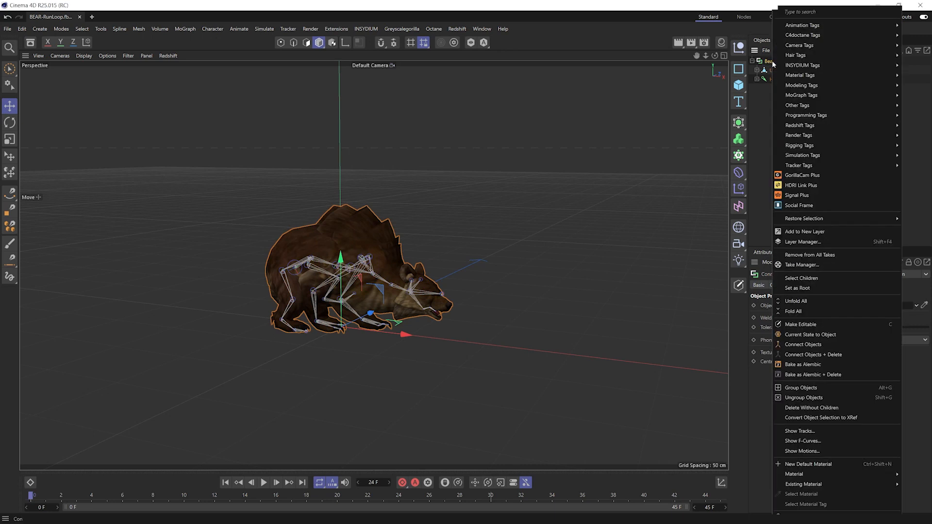
{"action": "left_click", "coordinate": [828, 365]}
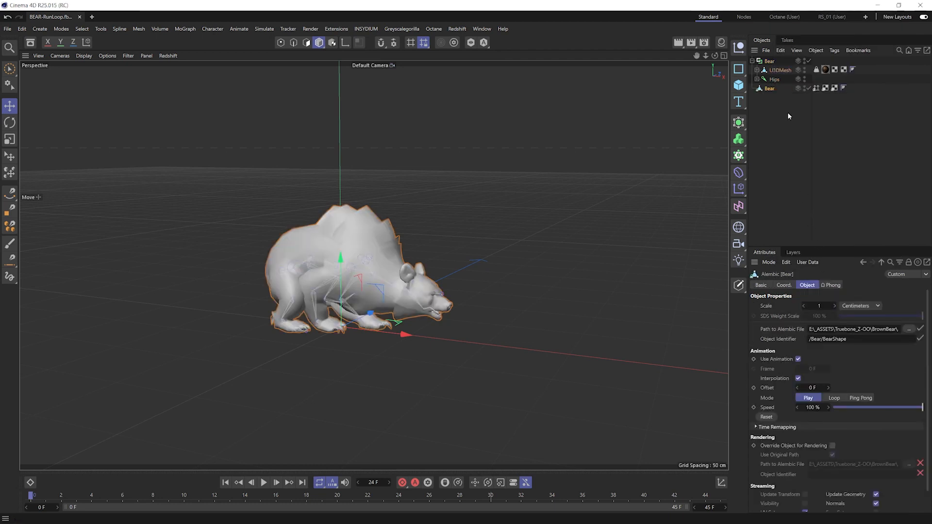
{"action": "left_click", "coordinate": [775, 62]}
{"action": "key", "text": "Delete"}
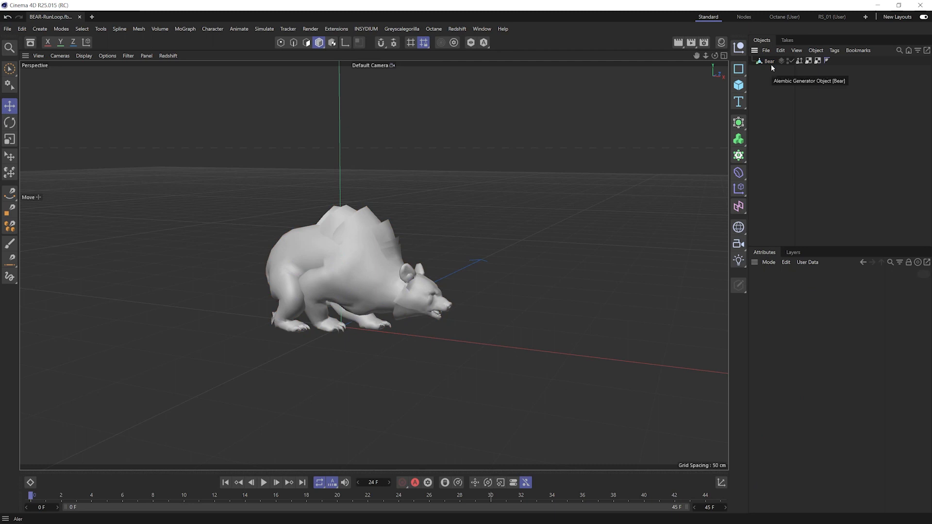
Set the Bear Alembic object's animation mode to Loop and its speed to 50 %.
{"action": "left_click", "coordinate": [769, 61]}
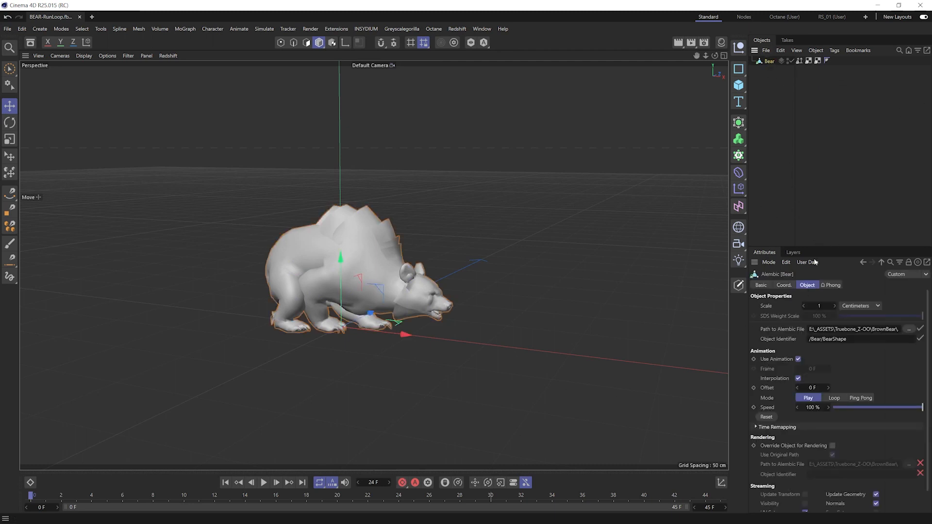
{"action": "left_click", "coordinate": [835, 398]}
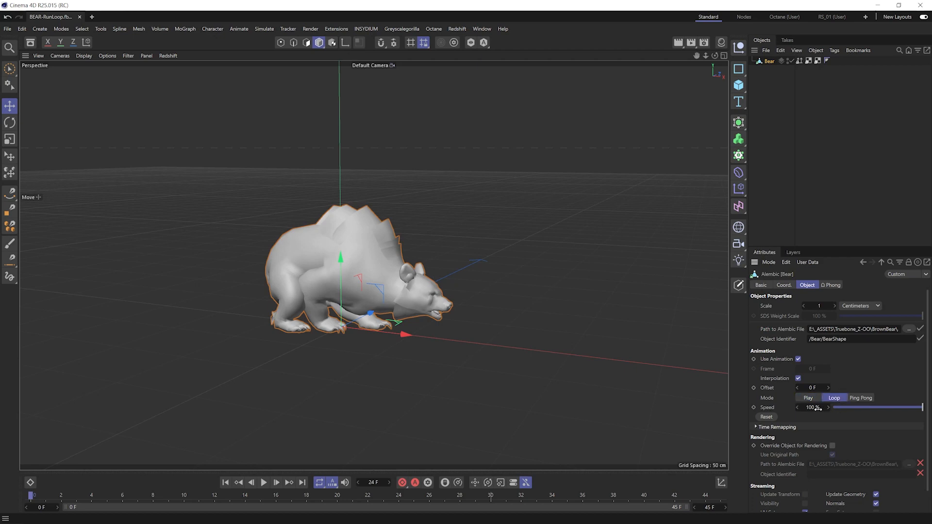
{"action": "left_click", "coordinate": [819, 407]}
{"action": "key", "text": "Return"}
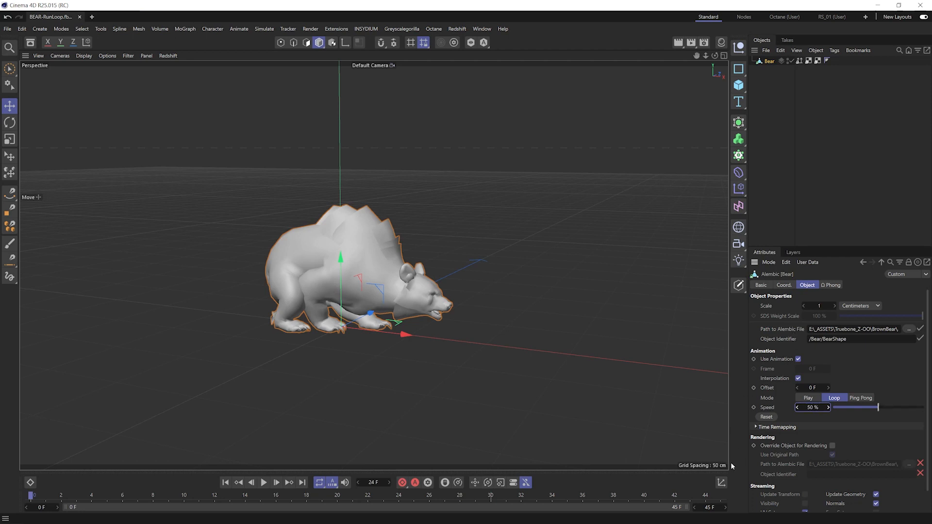
Extend the timeline's end to 300 frames and play back the looping bear animation.
{"action": "left_click", "coordinate": [712, 506]}
{"action": "type", "text": "300"}
{"action": "key", "text": "Return"}
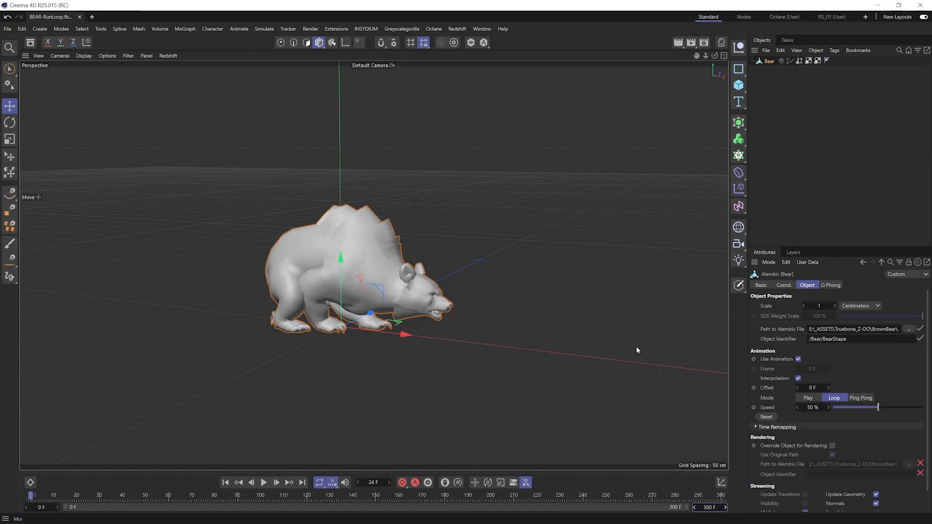
{"action": "left_click", "coordinate": [264, 482]}
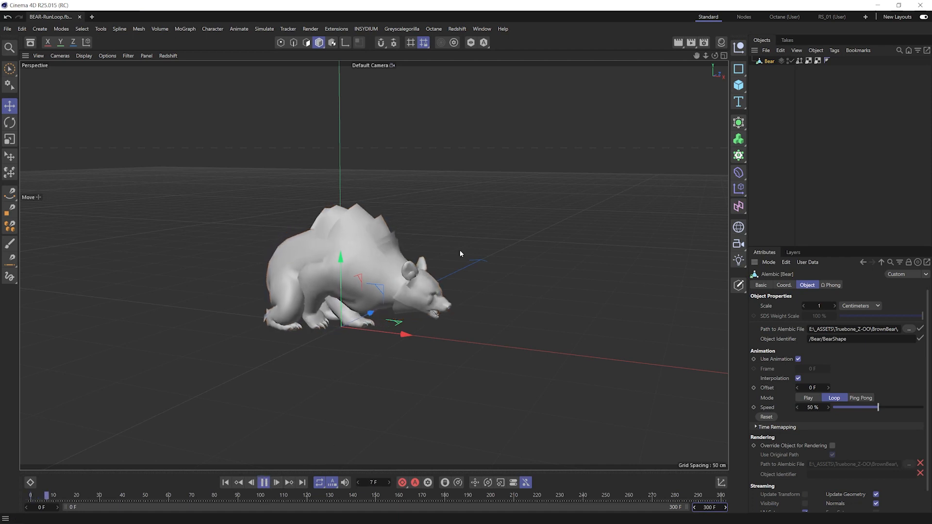
{"action": "left_click", "coordinate": [826, 146]}
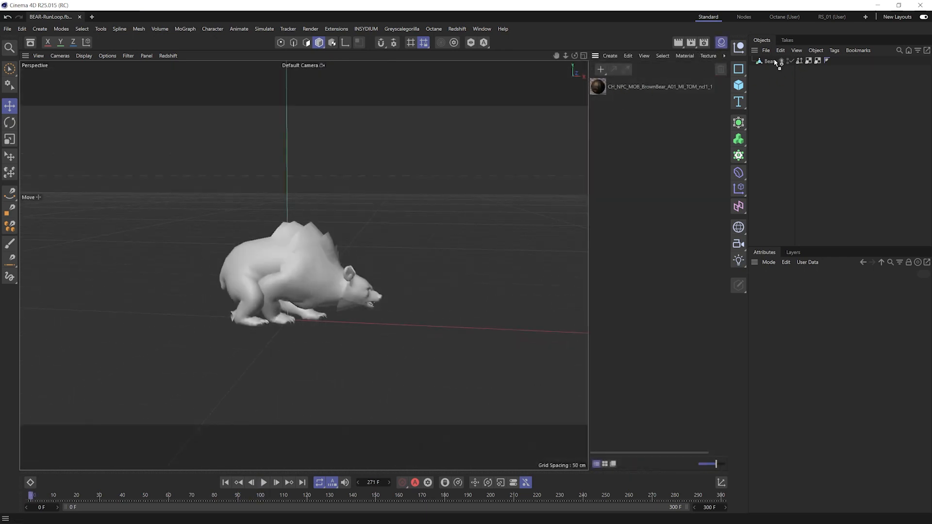
Assign the imported brown bear material to the Bear Alembic object and rename the material Bear_emission.
{"action": "left_click_drag", "start_coordinate": [772, 62], "coordinate": [772, 62]}
{"action": "double_click", "coordinate": [642, 87]}
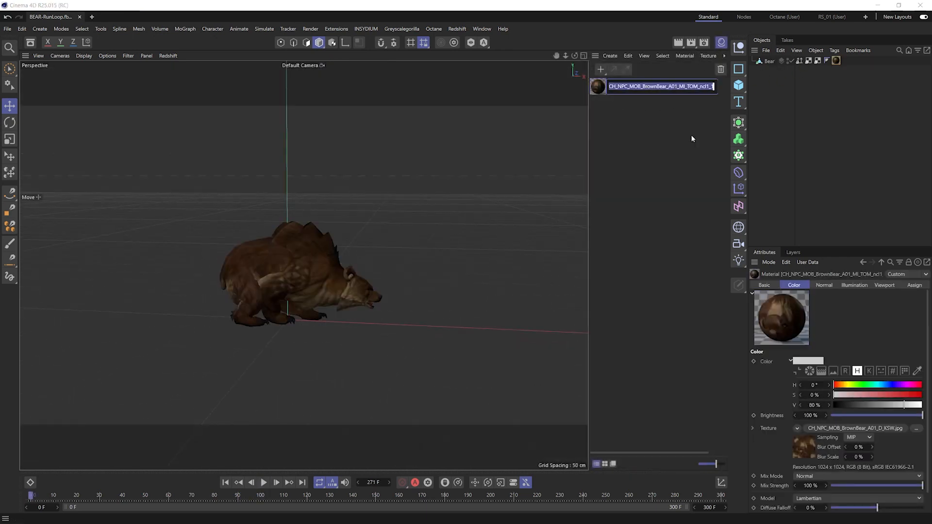
{"action": "type", "text": "Bear_em"}
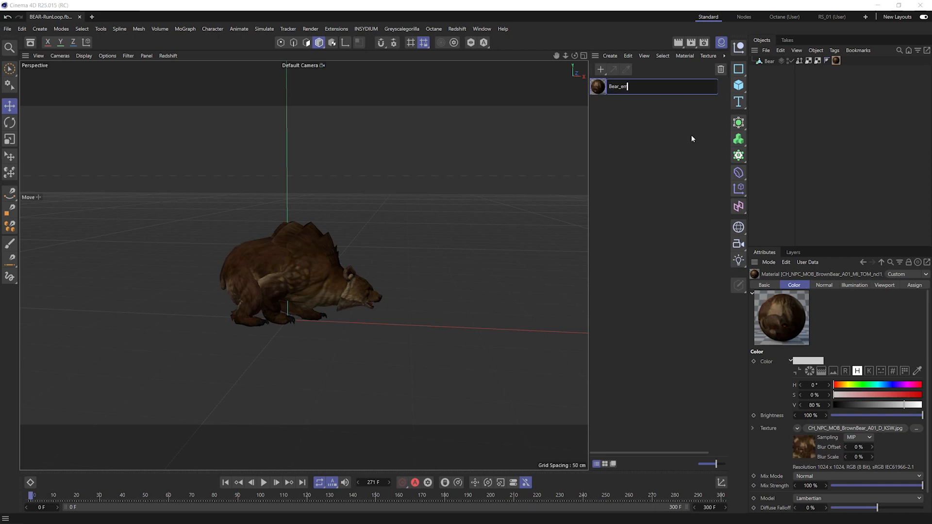
{"action": "type", "text": "ission"}
{"action": "key", "text": "Return"}
Open the Bear_emission material for editing and enable its Alpha channel.
{"action": "double_click", "coordinate": [615, 88]}
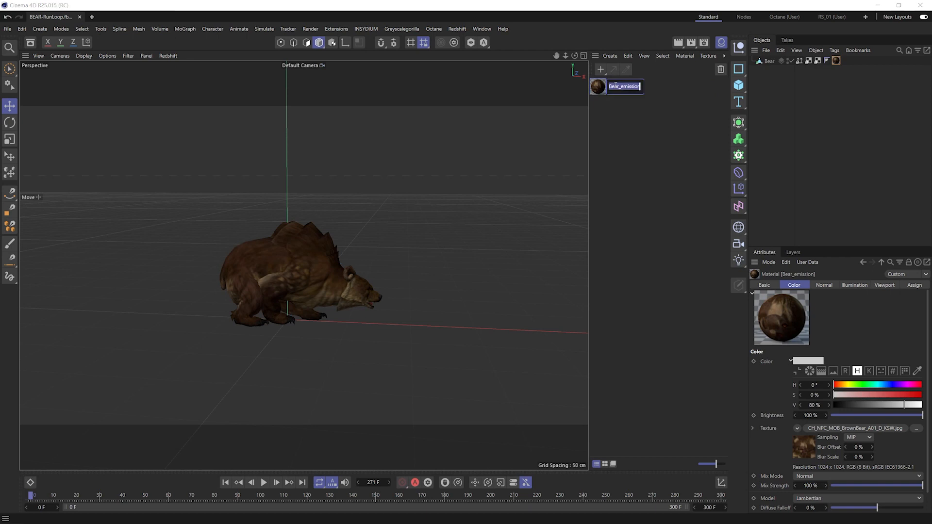
{"action": "double_click", "coordinate": [598, 87]}
{"action": "left_click_drag", "start_coordinate": [649, 77], "coordinate": [418, 111]}
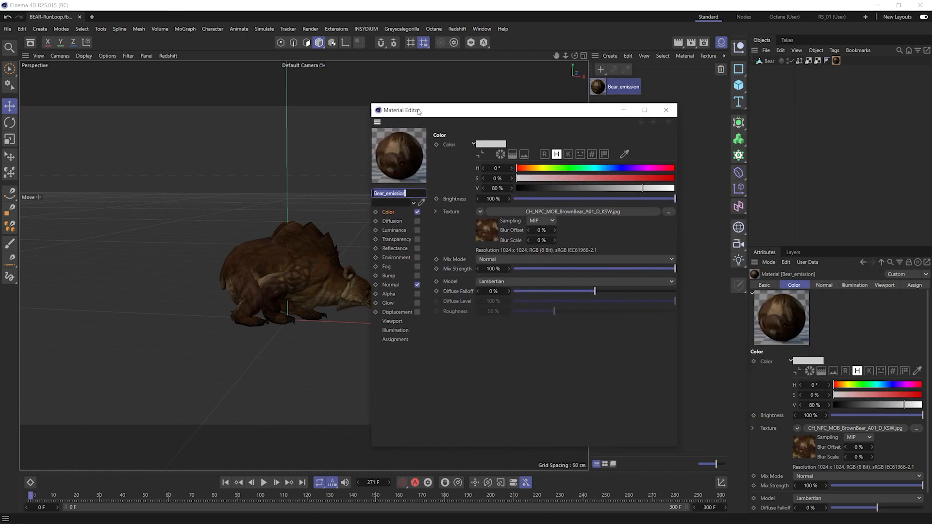
{"action": "left_click", "coordinate": [416, 294]}
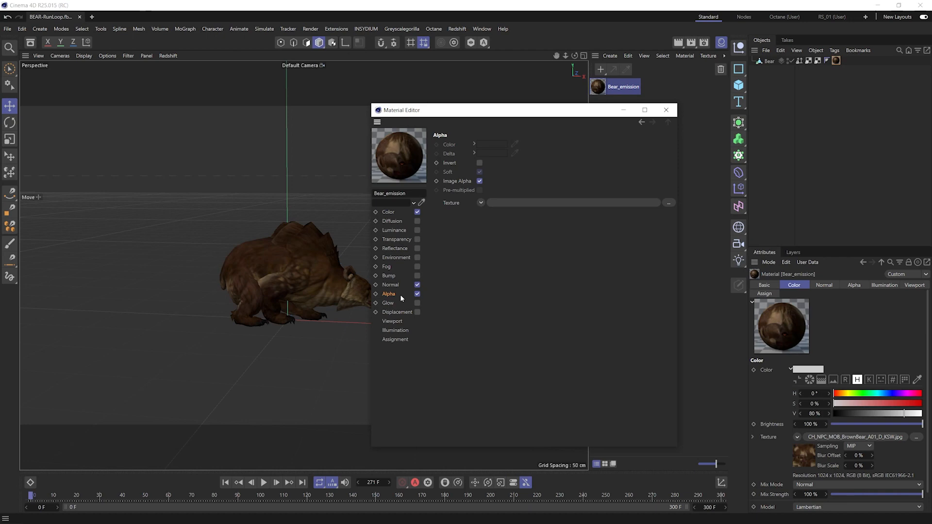
Load CH_NPC_MOB_BrownBear_A01_C2_KSW.jpg from the BrownBear tex folder as the Alpha texture, and hide the material manager.
{"action": "key", "text": "alt+Tab"}
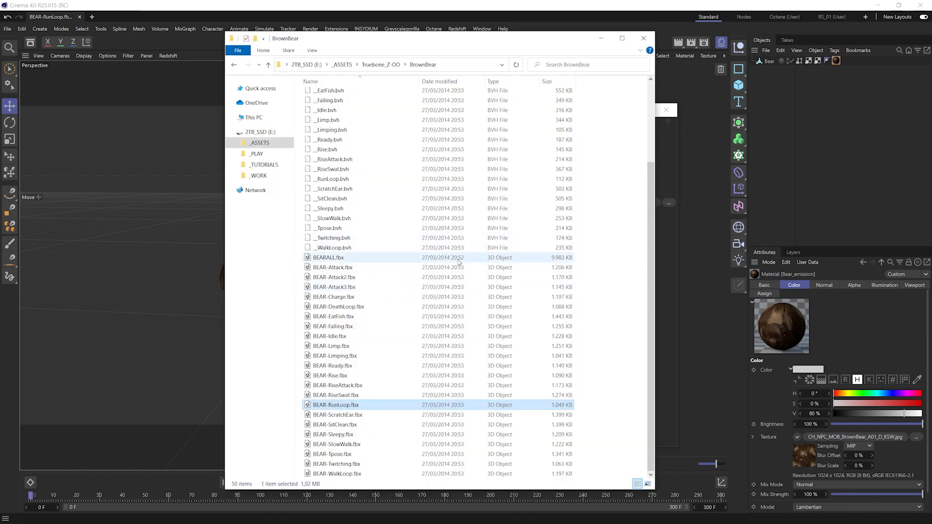
{"action": "scroll", "coordinate": [458, 262], "scroll_direction": "up", "scroll_amount": 4}
{"action": "left_click", "coordinate": [336, 136]}
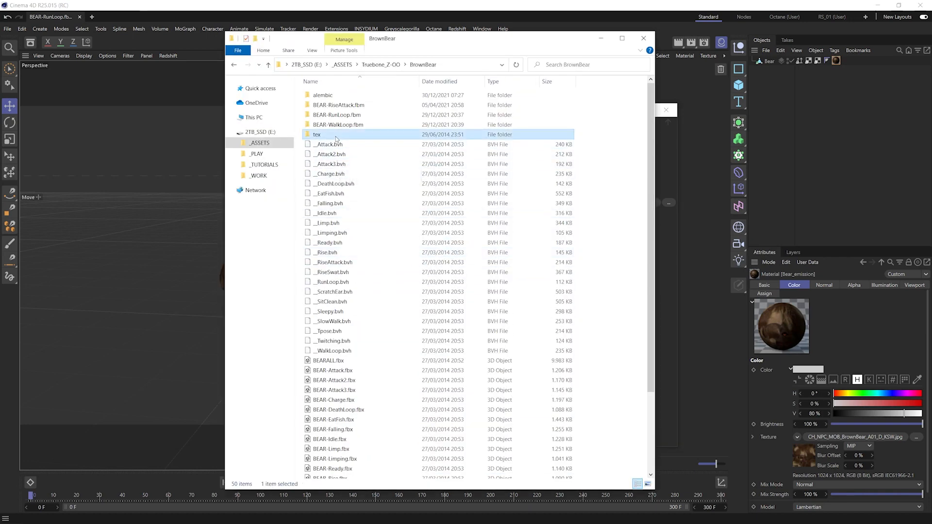
{"action": "double_click", "coordinate": [335, 138]}
{"action": "left_click", "coordinate": [324, 105]}
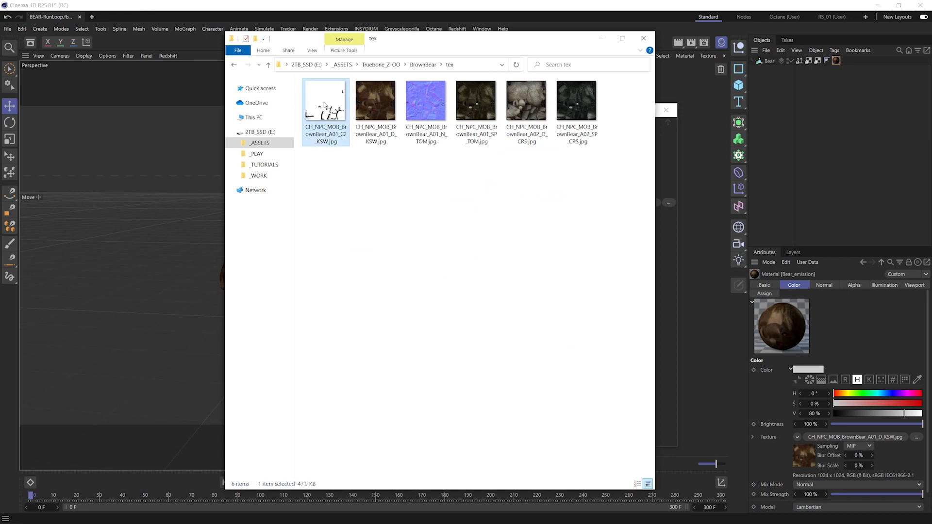
{"action": "left_click_drag", "start_coordinate": [324, 105], "coordinate": [555, 202]}
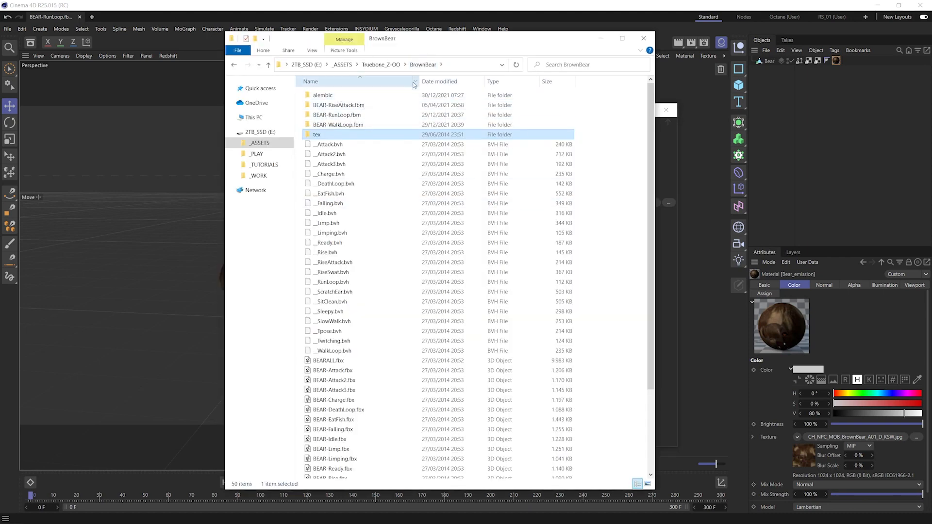
{"action": "double_click", "coordinate": [401, 94]}
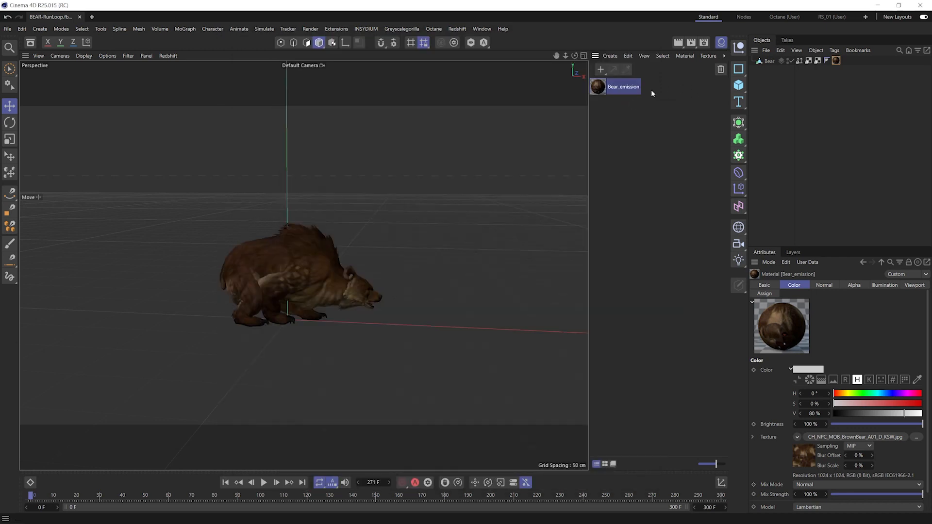
{"action": "left_click", "coordinate": [722, 42]}
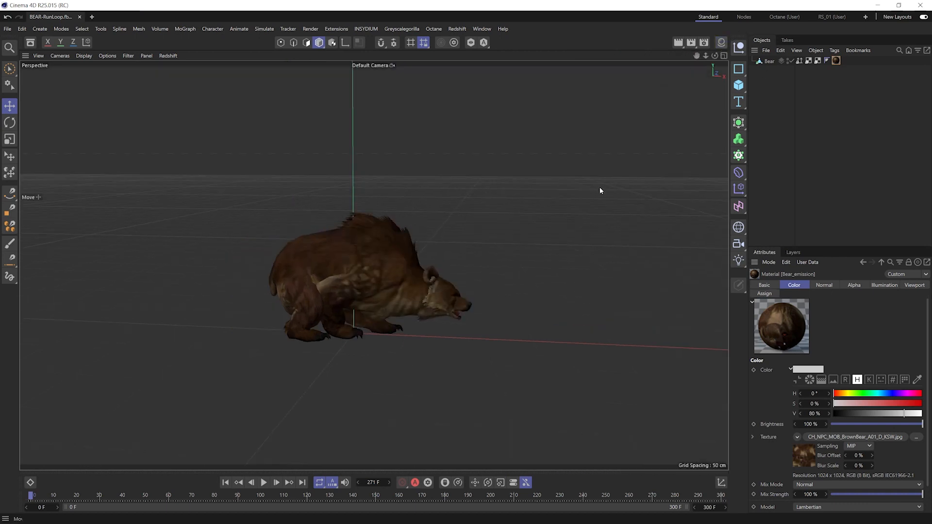
Add an X-Particles system to the scene and place the Bear Alembic object inside its Utilities group.
{"action": "left_click", "coordinate": [368, 30]}
{"action": "mouse_move", "coordinate": [389, 56]}
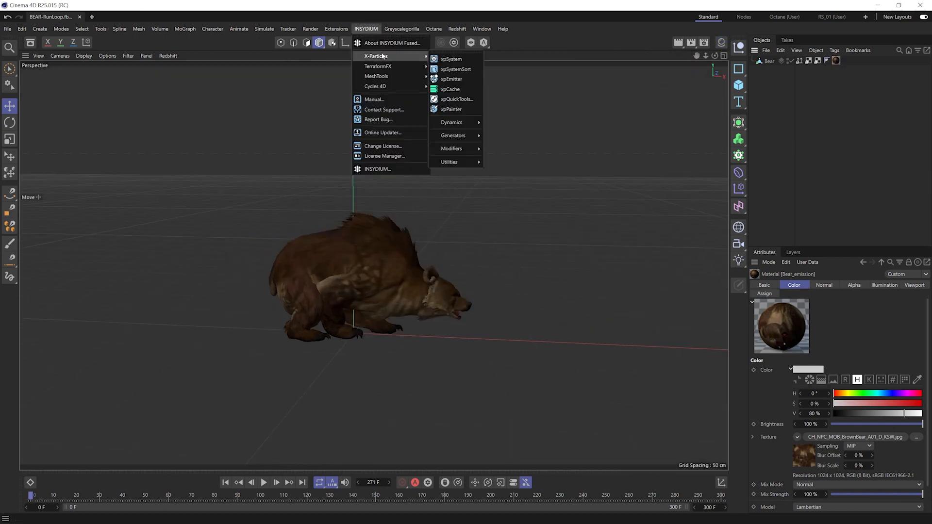
{"action": "left_click", "coordinate": [447, 60]}
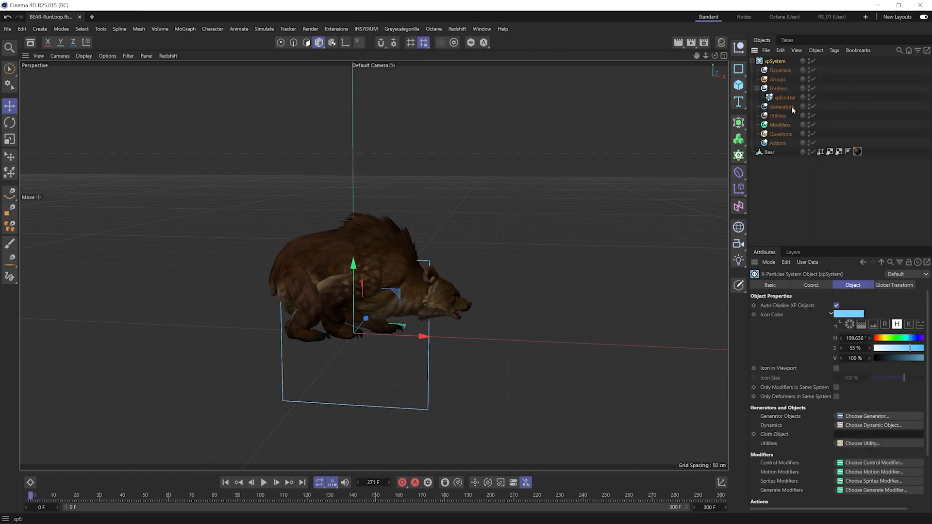
{"action": "left_click_drag", "start_coordinate": [769, 154], "coordinate": [780, 118]}
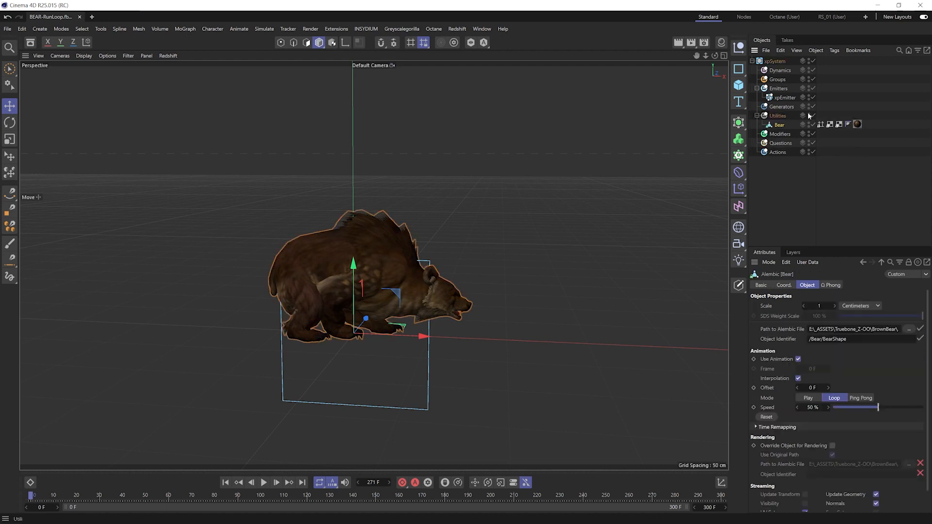
Set the xpEmitter's shape to Object and assign the Bear as its source object.
{"action": "left_click", "coordinate": [786, 98]}
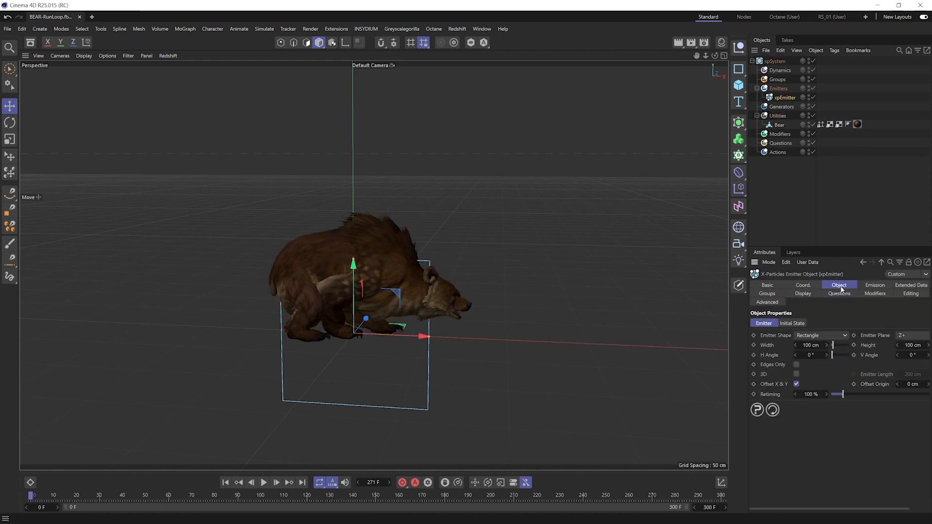
{"action": "left_click", "coordinate": [813, 337]}
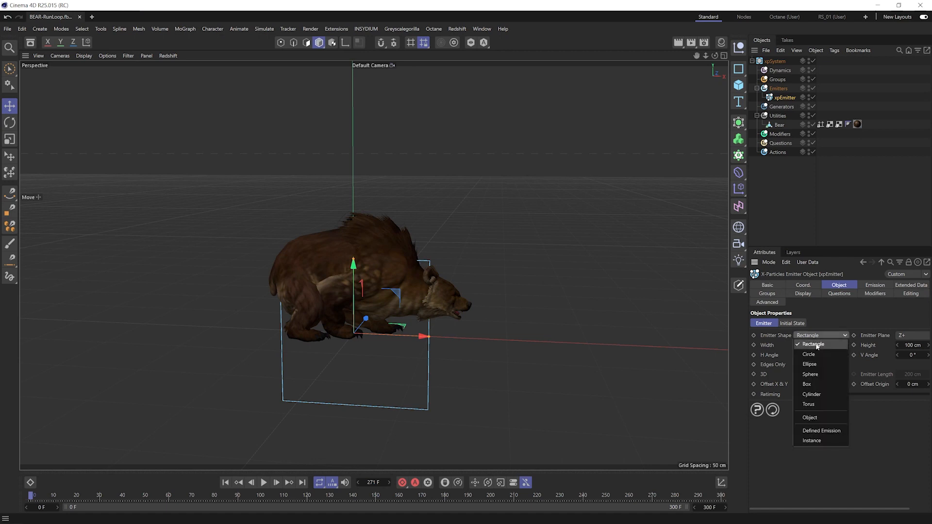
{"action": "left_click", "coordinate": [817, 418]}
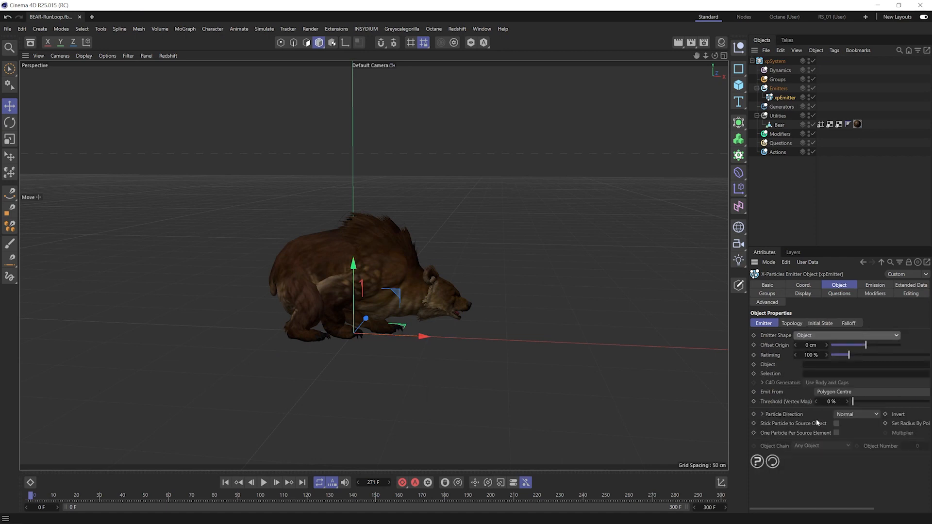
{"action": "left_click_drag", "start_coordinate": [781, 125], "coordinate": [856, 275]}
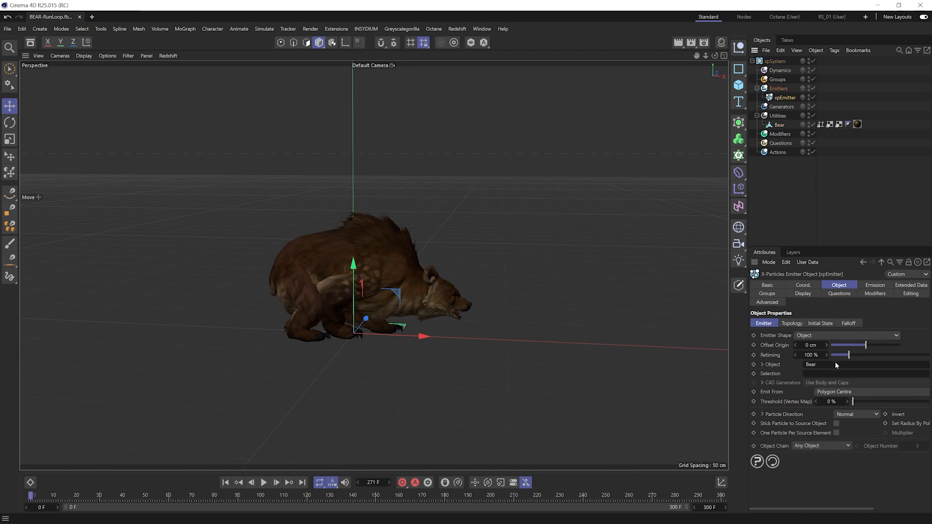
Make the emitter emit from Texture, using the Bear's material tag with Alpha as the emit channel.
{"action": "left_click", "coordinate": [825, 395]}
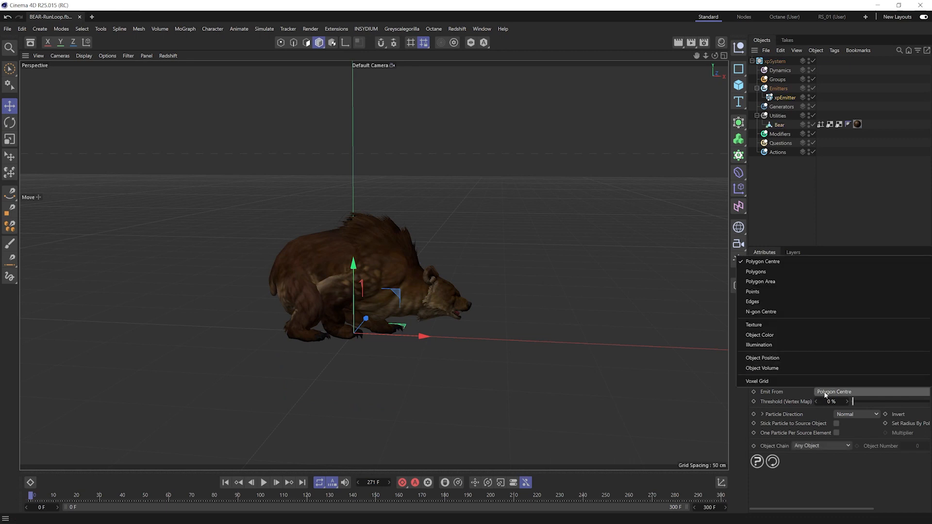
{"action": "left_click", "coordinate": [783, 326]}
{"action": "left_click", "coordinate": [792, 323]}
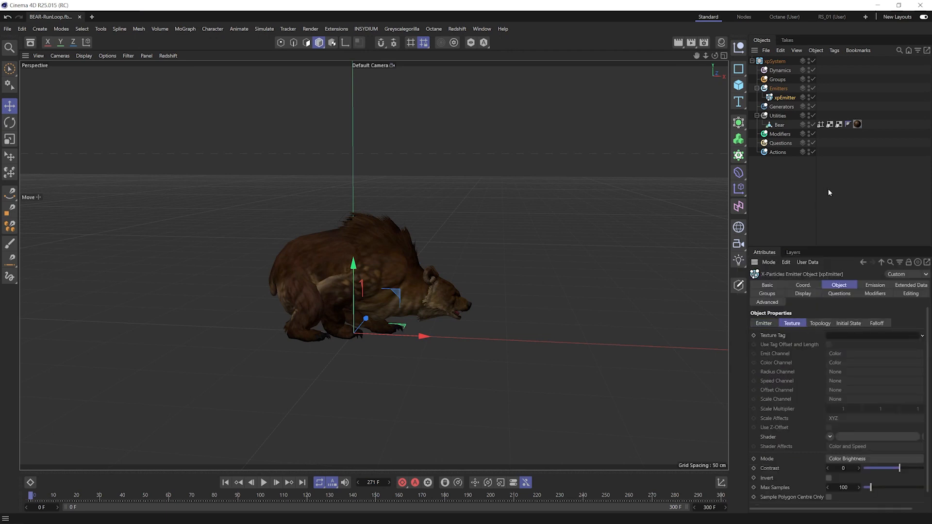
{"action": "left_click_drag", "start_coordinate": [857, 125], "coordinate": [860, 336]}
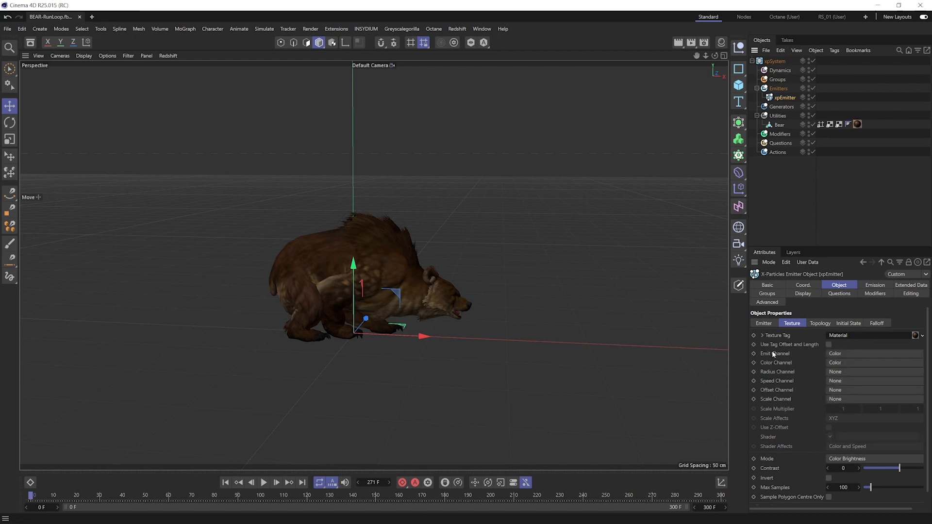
{"action": "left_click", "coordinate": [832, 354]}
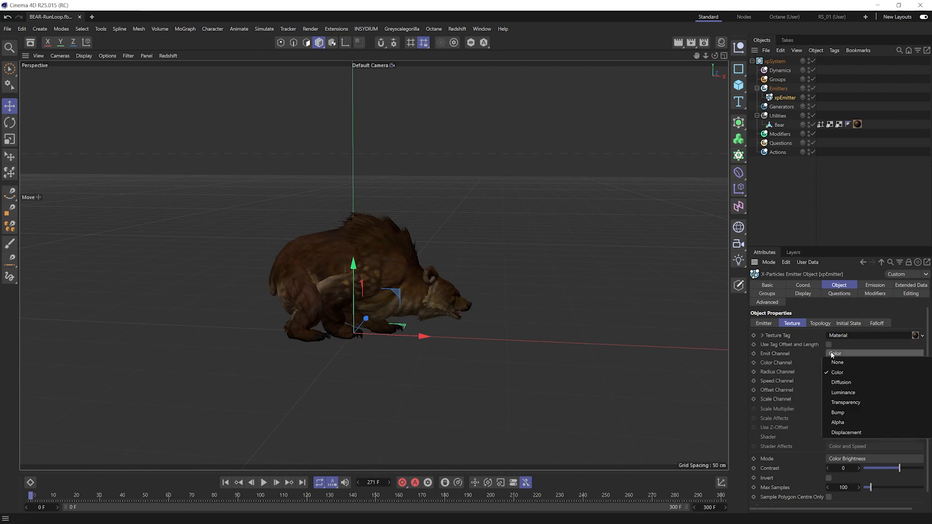
{"action": "left_click", "coordinate": [851, 422]}
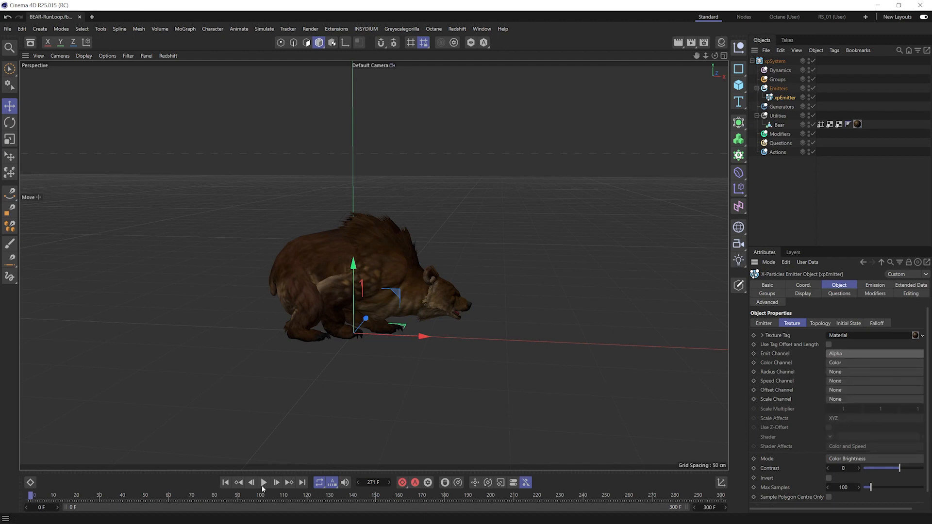
Hide the Bear object, play the simulation and set the emitter's particle speed to 0 cm.
{"action": "left_click", "coordinate": [808, 123]}
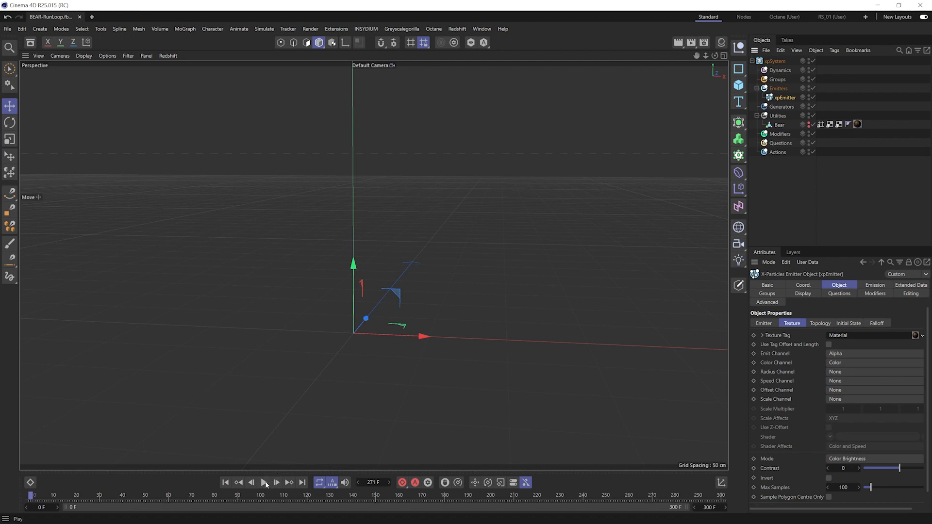
{"action": "left_click", "coordinate": [264, 482]}
{"action": "left_click", "coordinate": [873, 286]}
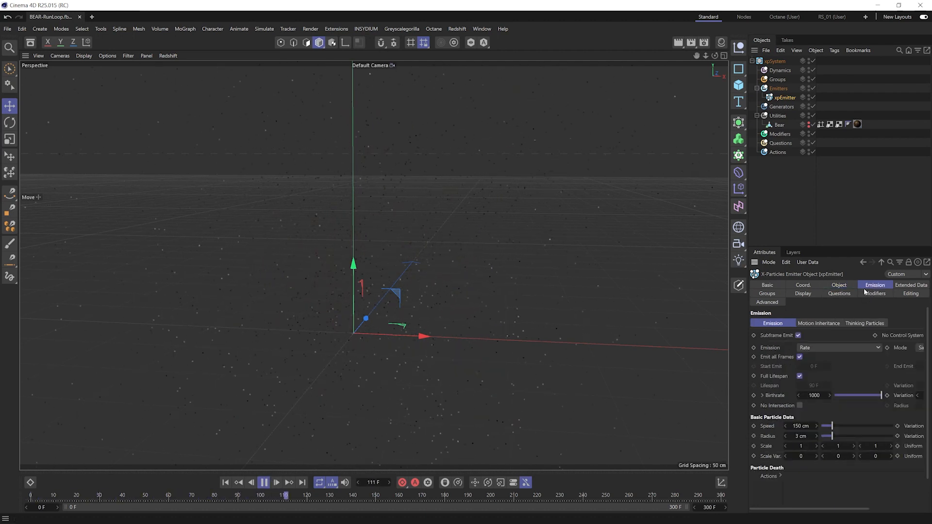
{"action": "left_click_drag", "start_coordinate": [818, 428], "coordinate": [815, 427]}
Turn off Full Lifespan on the emitter and set the particle lifespan to 20 frames with a 5-frame variation.
{"action": "left_click", "coordinate": [800, 377]}
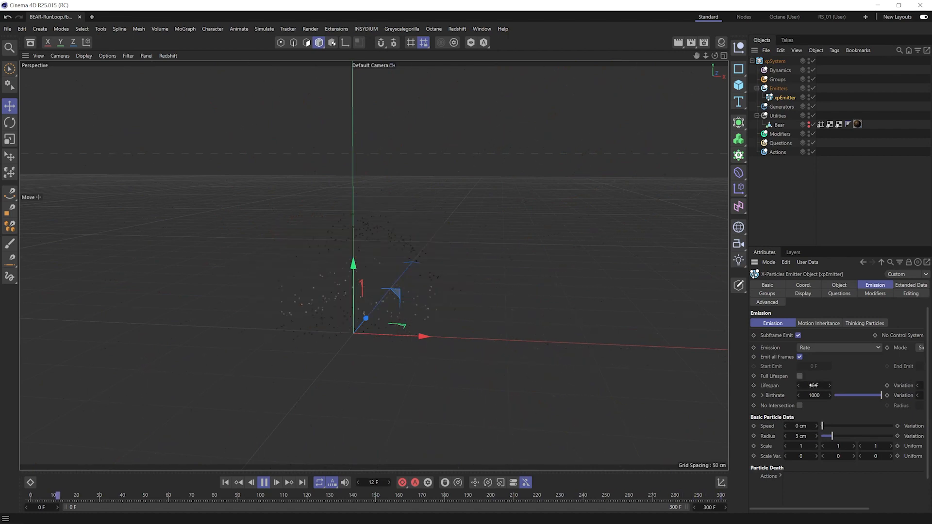
{"action": "double_click", "coordinate": [813, 385]}
{"action": "type", "text": "20"}
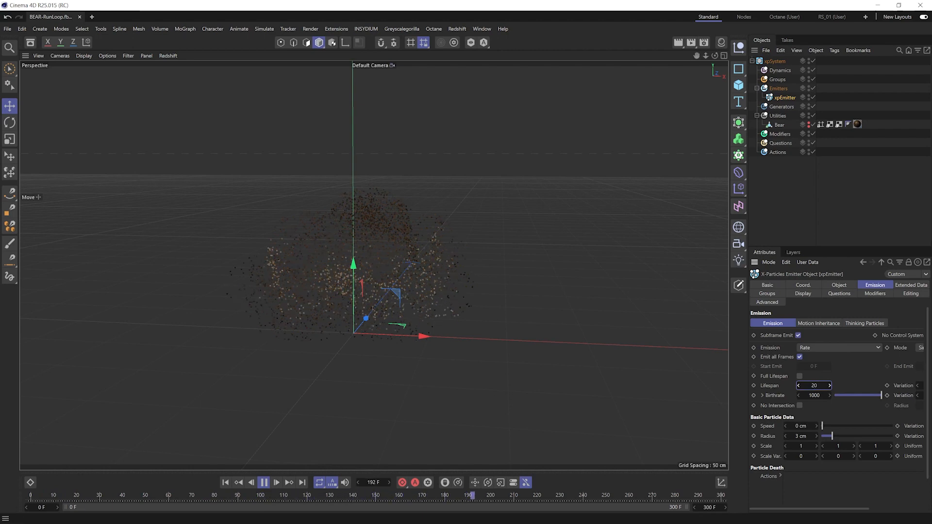
{"action": "left_click", "coordinate": [795, 213]}
{"action": "left_click_drag", "start_coordinate": [750, 234], "coordinate": [606, 190]}
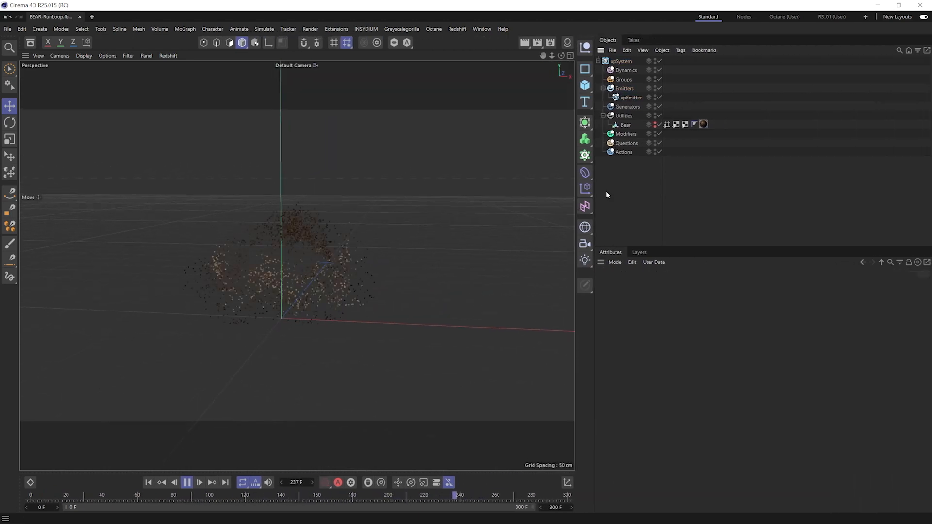
{"action": "left_click", "coordinate": [630, 98]}
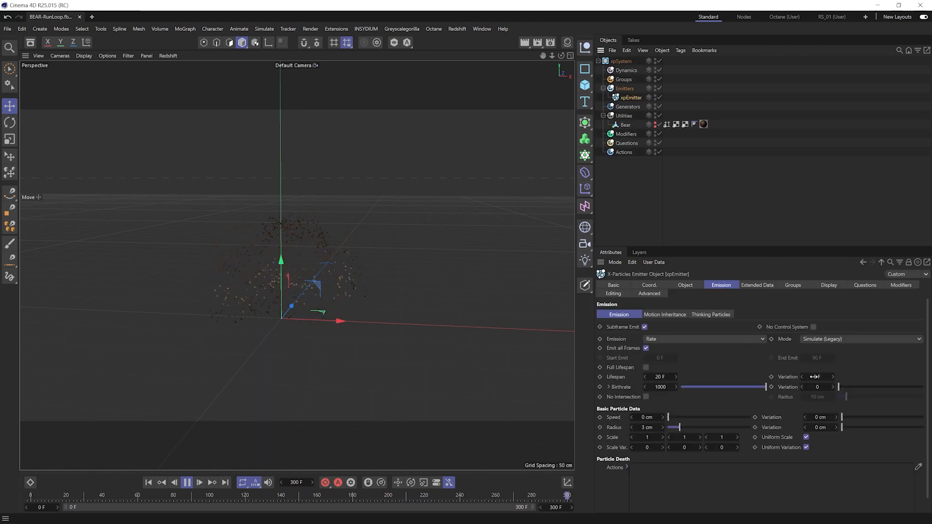
{"action": "left_click", "coordinate": [817, 376]}
{"action": "type", "text": "5"}
{"action": "key", "text": "Return"}
{"action": "left_click", "coordinate": [741, 202]}
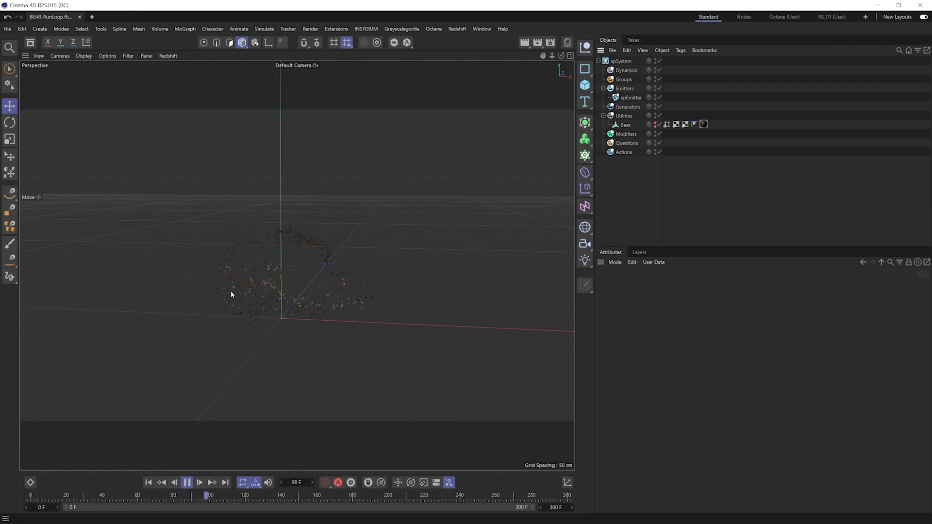
Apply a viewport filter preset that hides the world grid and axes.
{"action": "left_click", "coordinate": [125, 56]}
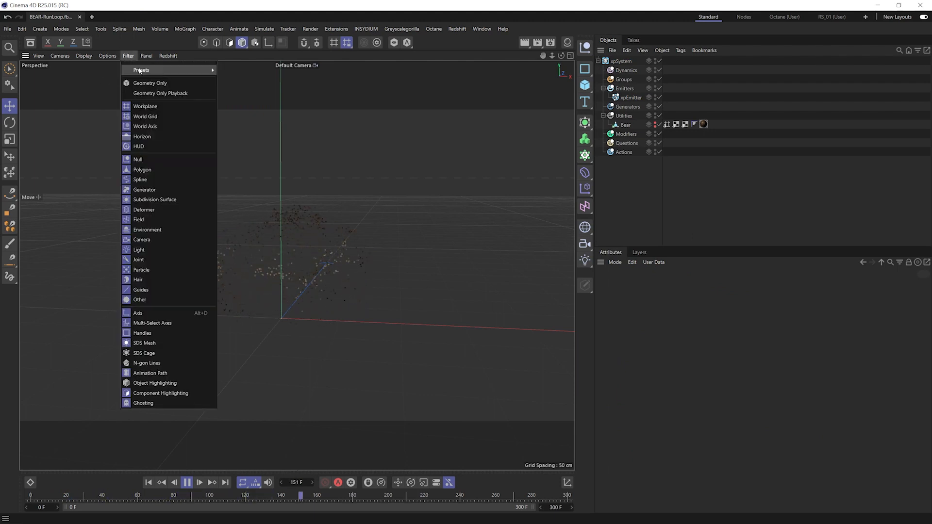
{"action": "mouse_move", "coordinate": [156, 70]}
{"action": "left_click", "coordinate": [234, 107]}
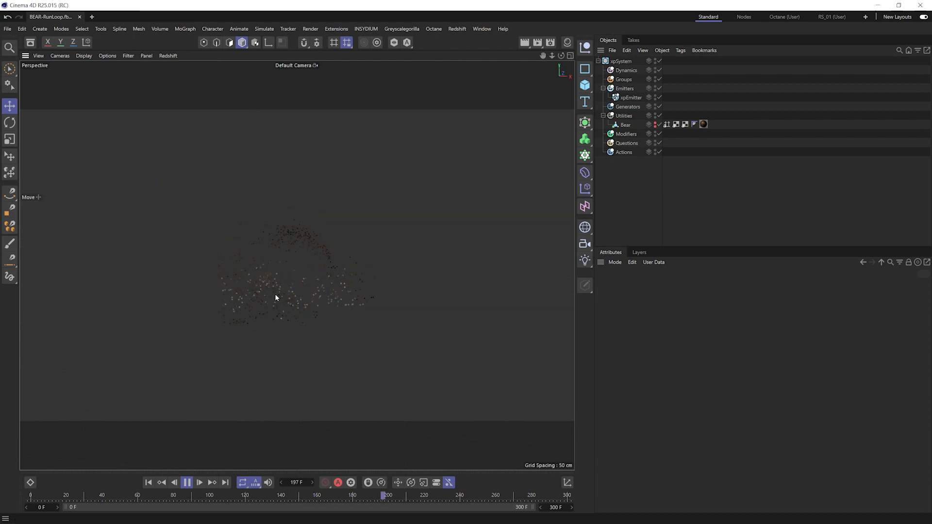
Set the xpEmitter's birthrate timing to Per Frame.
{"action": "left_click", "coordinate": [629, 98]}
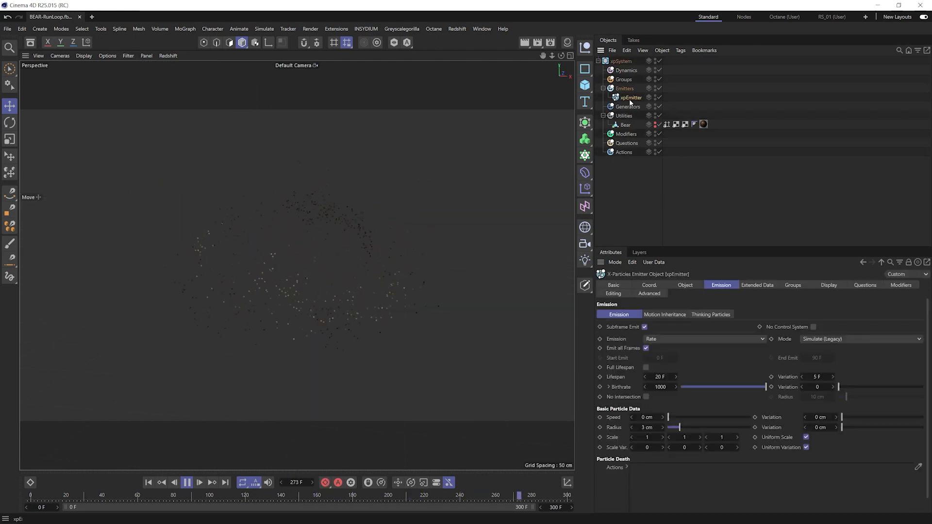
{"action": "left_click", "coordinate": [609, 387]}
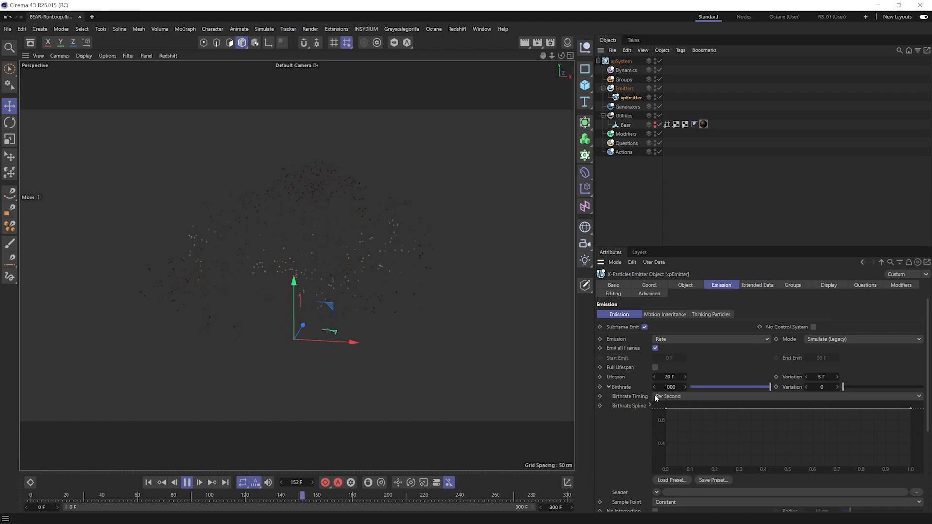
{"action": "left_click", "coordinate": [666, 397]}
{"action": "left_click", "coordinate": [679, 416]}
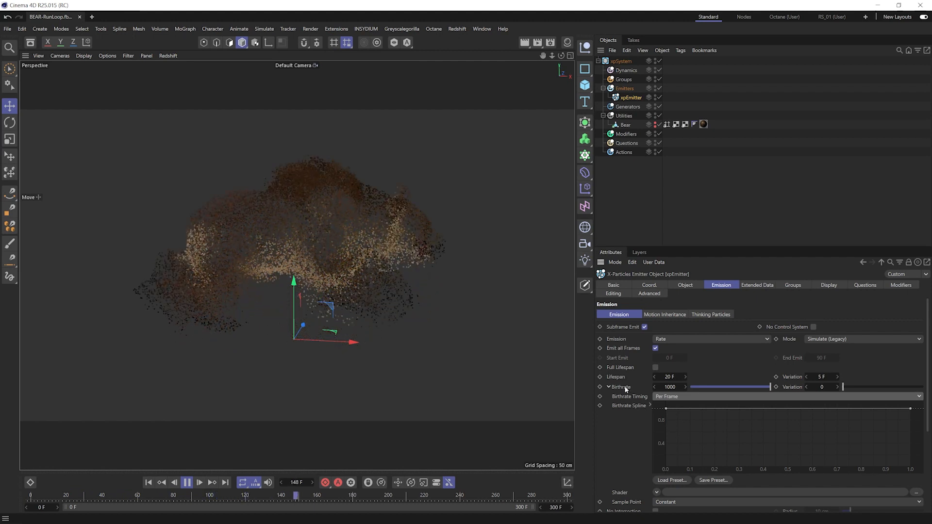
Add the emitter's Birthrate as a viewport HUD control, set it to show always, and deselect the emitter.
{"action": "left_click_drag", "start_coordinate": [625, 387], "coordinate": [496, 122]}
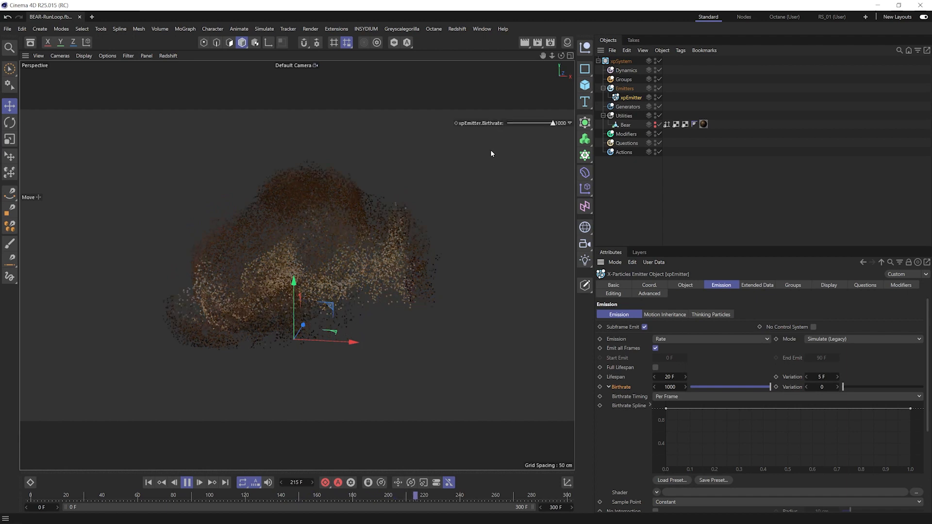
{"action": "right_click", "coordinate": [484, 123]}
{"action": "mouse_move", "coordinate": [494, 143]}
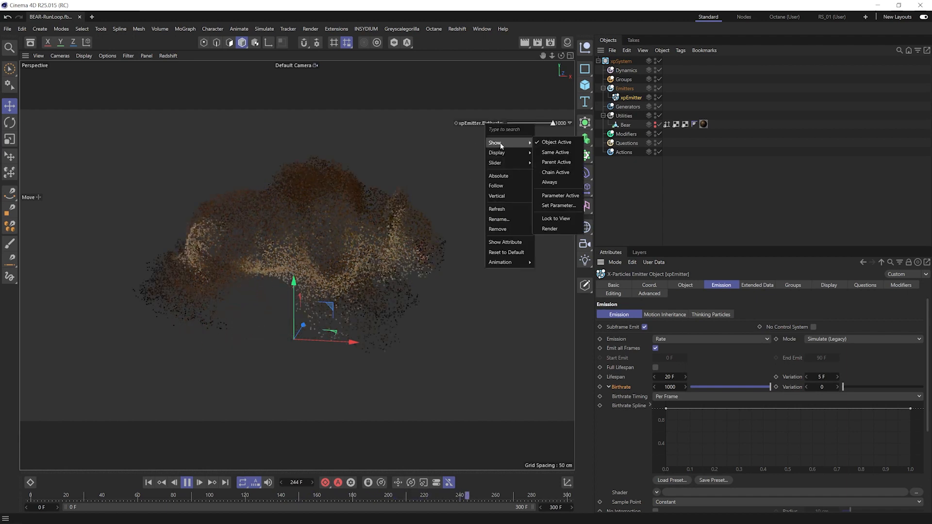
{"action": "left_click", "coordinate": [548, 182]}
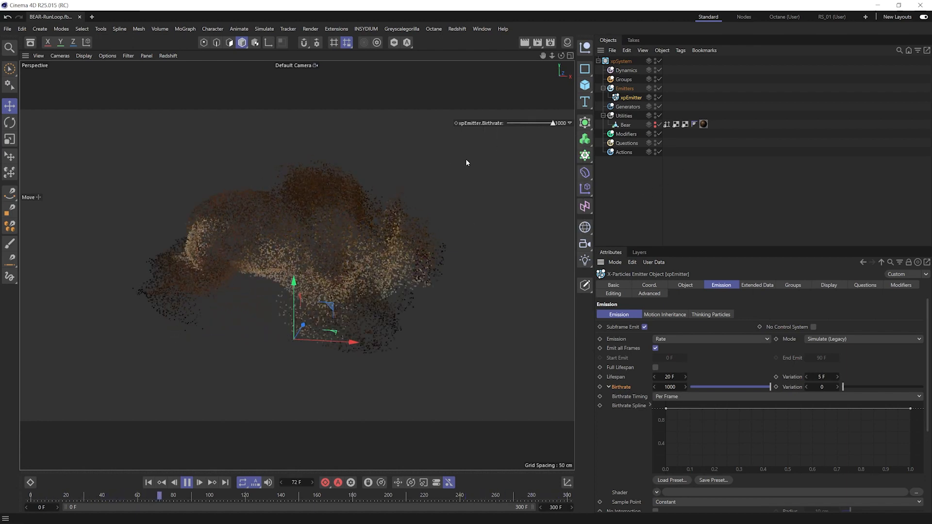
{"action": "left_click", "coordinate": [651, 187]}
Set the emitter's birthrate to 2500 through its viewport control and restart playback from the first frame.
{"action": "left_click_drag", "start_coordinate": [549, 124], "coordinate": [530, 125]}
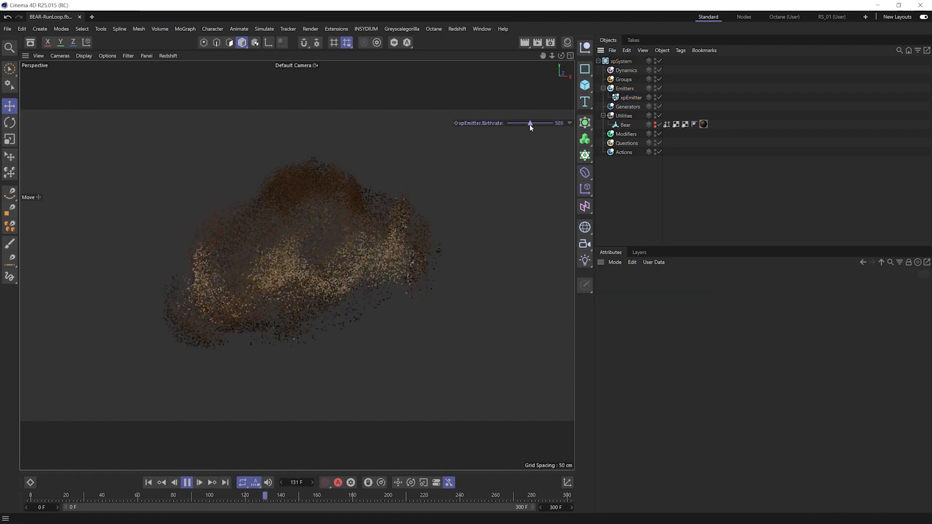
{"action": "double_click", "coordinate": [558, 124]}
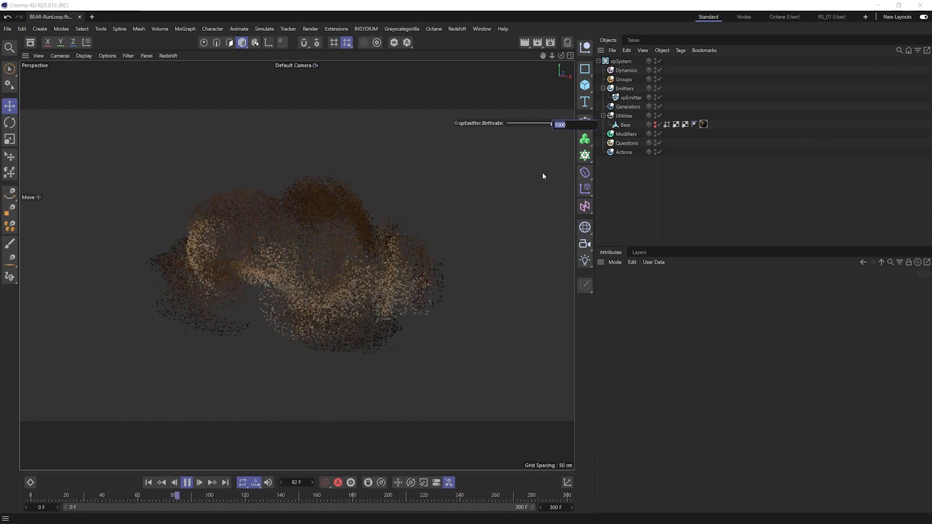
{"action": "type", "text": "2500"}
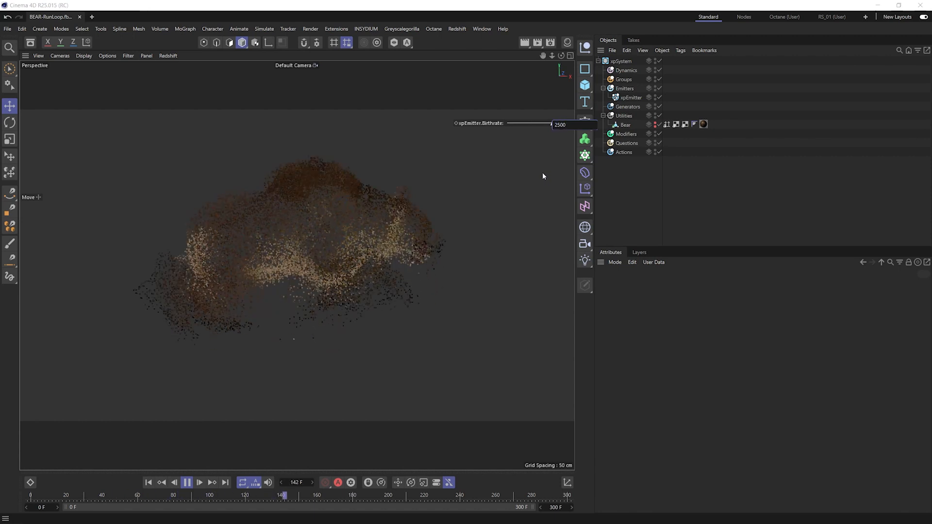
{"action": "key", "text": "Return"}
{"action": "key", "text": "shift+f"}
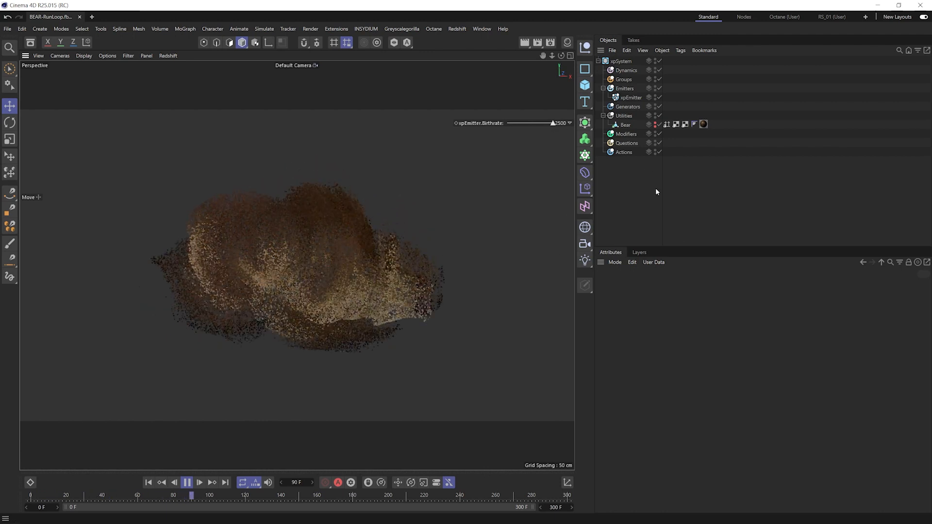
Enable Show HUD in the xpEmitter's display settings to show its particle information in the viewport.
{"action": "left_click", "coordinate": [632, 98]}
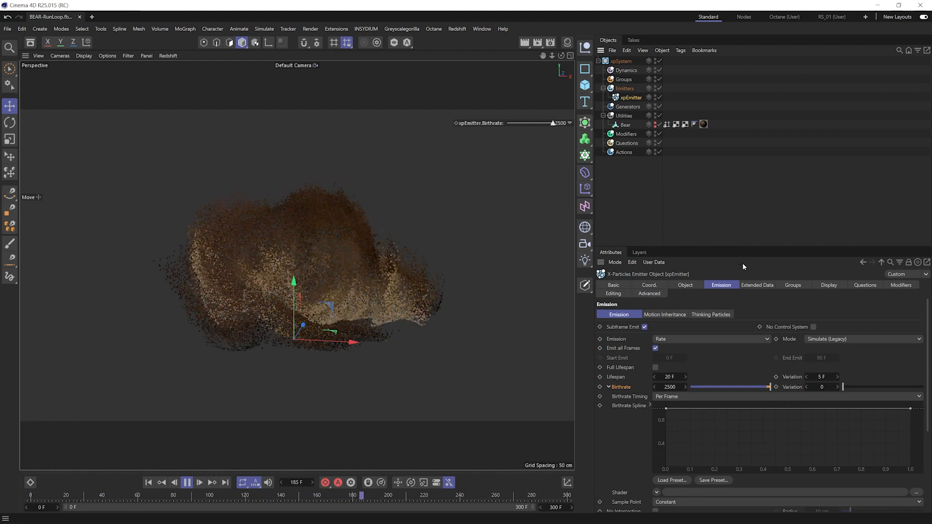
{"action": "left_click", "coordinate": [829, 286]}
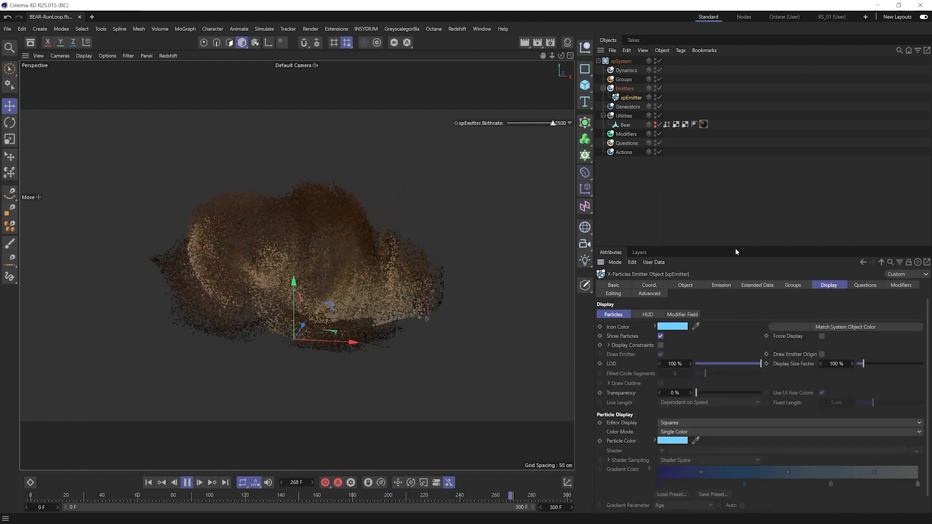
{"action": "left_click_drag", "start_coordinate": [734, 247], "coordinate": [735, 196]}
{"action": "left_click", "coordinate": [649, 264]}
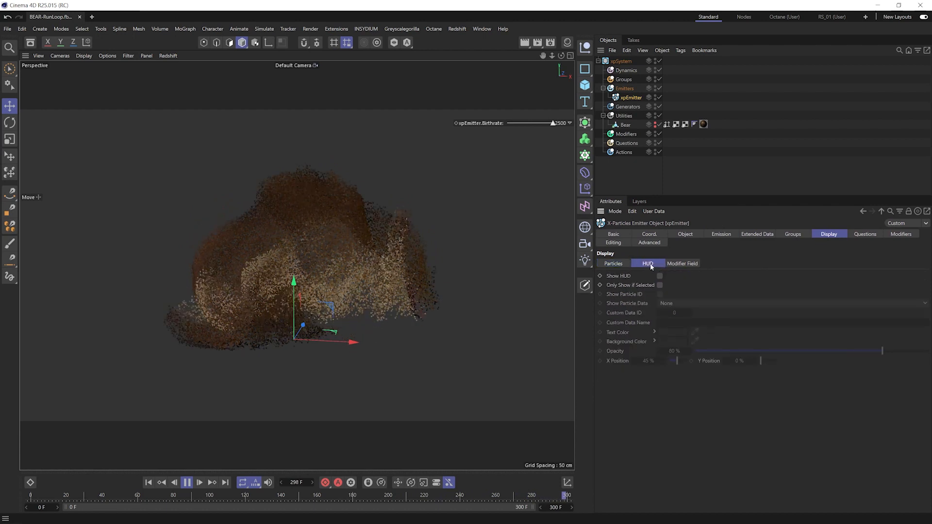
{"action": "left_click", "coordinate": [660, 276]}
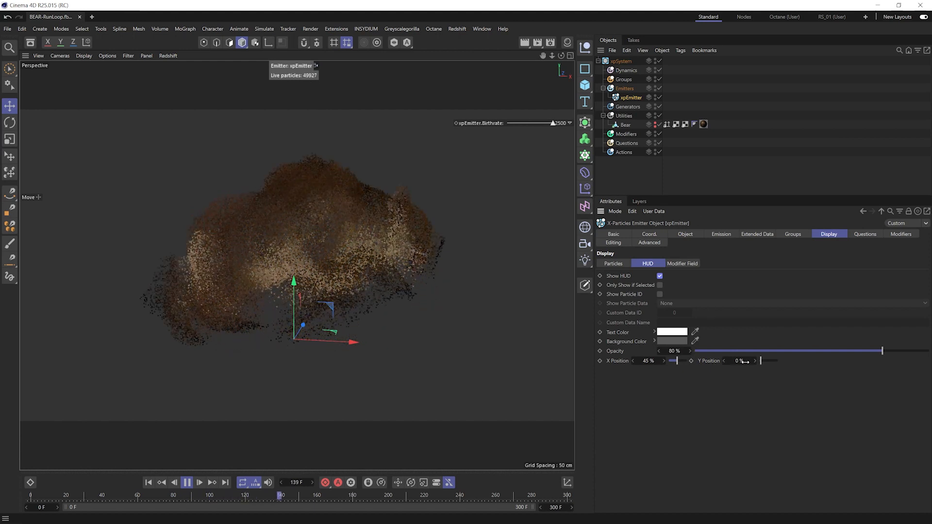
Move the emitter's particle HUD to 4% X and 94% Y position, and deselect the emitter.
{"action": "left_click_drag", "start_coordinate": [760, 361], "coordinate": [776, 362]}
{"action": "left_click_drag", "start_coordinate": [671, 360], "coordinate": [669, 362]}
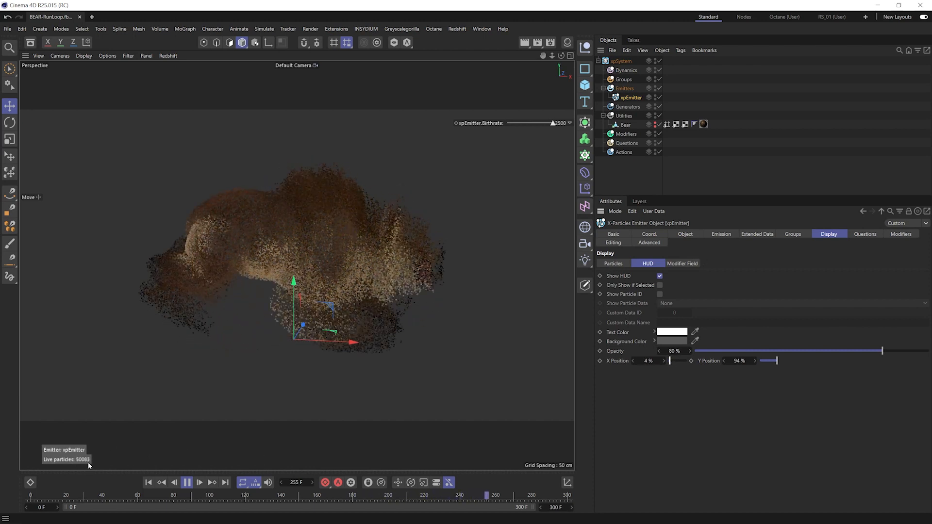
{"action": "left_click", "coordinate": [700, 170]}
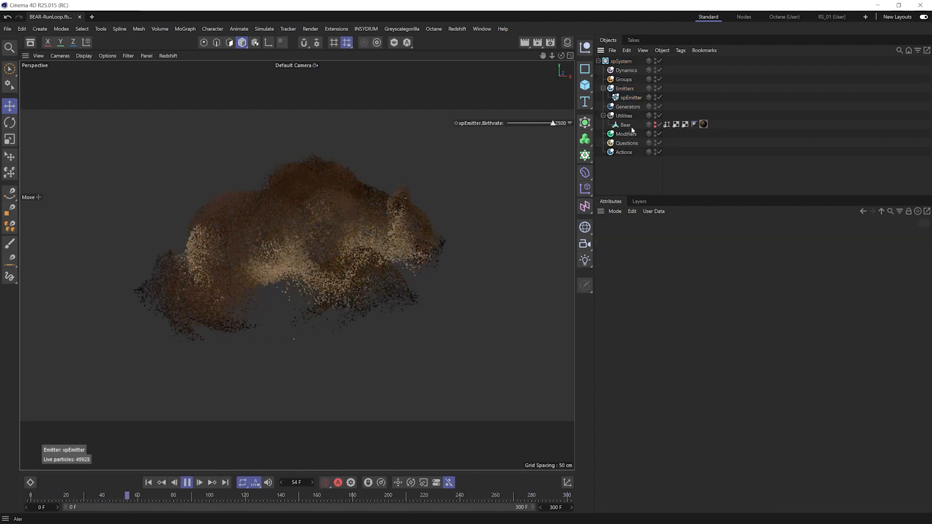
Rename the xpEmitter as "xpEmitter A".
{"action": "left_click", "coordinate": [632, 97]}
{"action": "double_click", "coordinate": [633, 97]}
{"action": "key", "text": "End"}
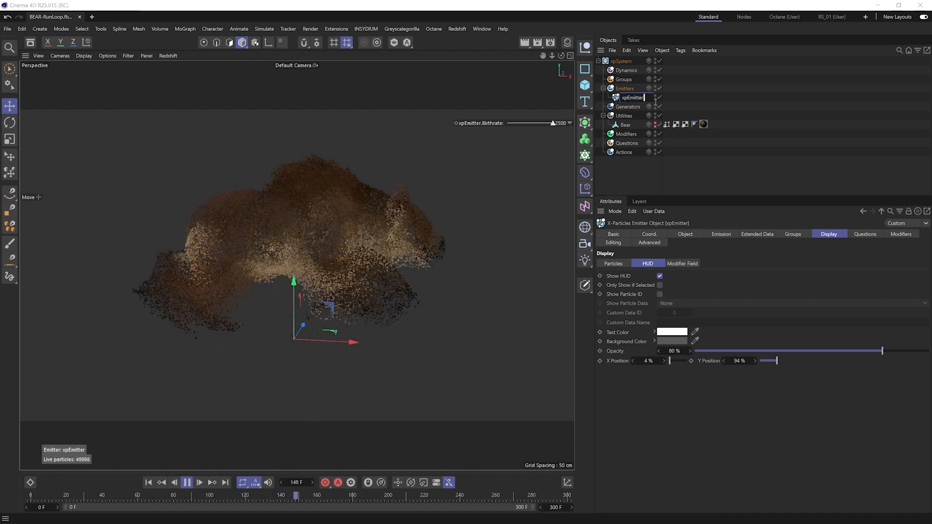
{"action": "type", "text": "A"}
{"action": "key", "text": "Return"}
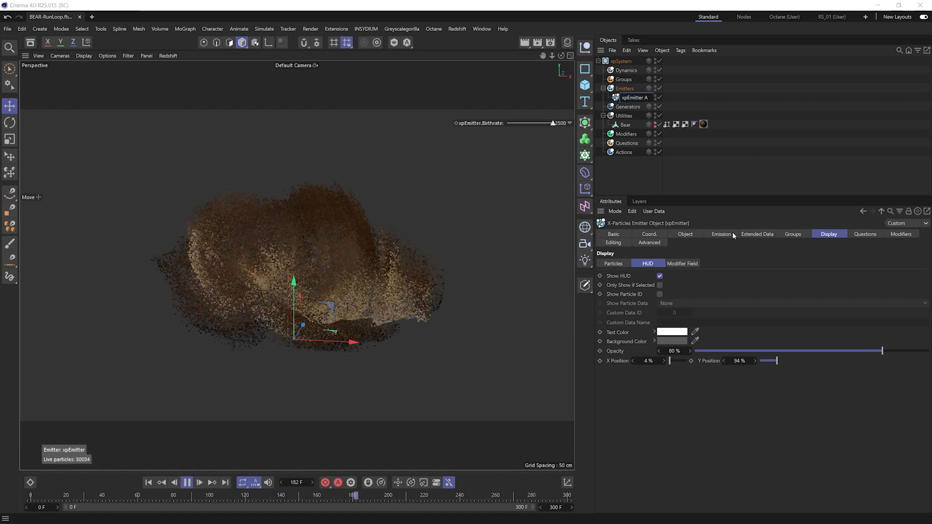
Create and add a particle group to xpEmitter A, and rename the group as "Particle Group A".
{"action": "left_click", "coordinate": [793, 234]}
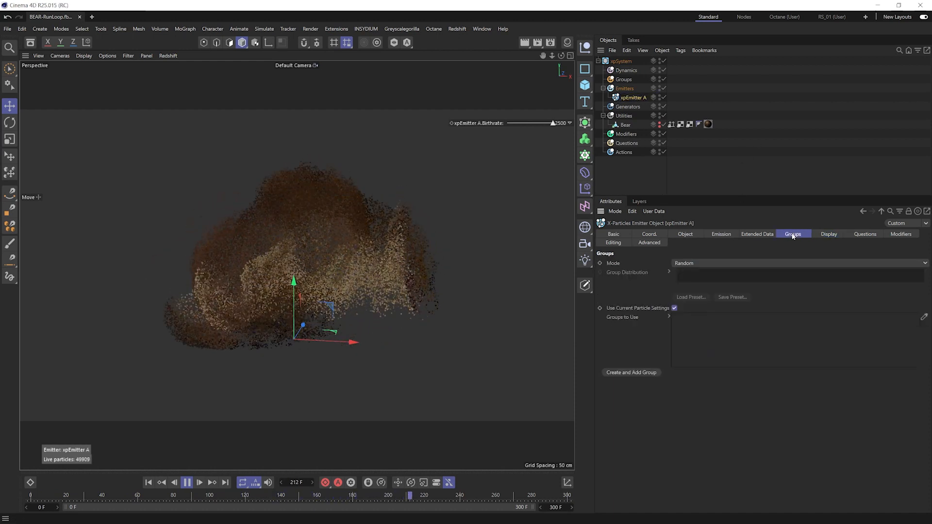
{"action": "left_click", "coordinate": [638, 372]}
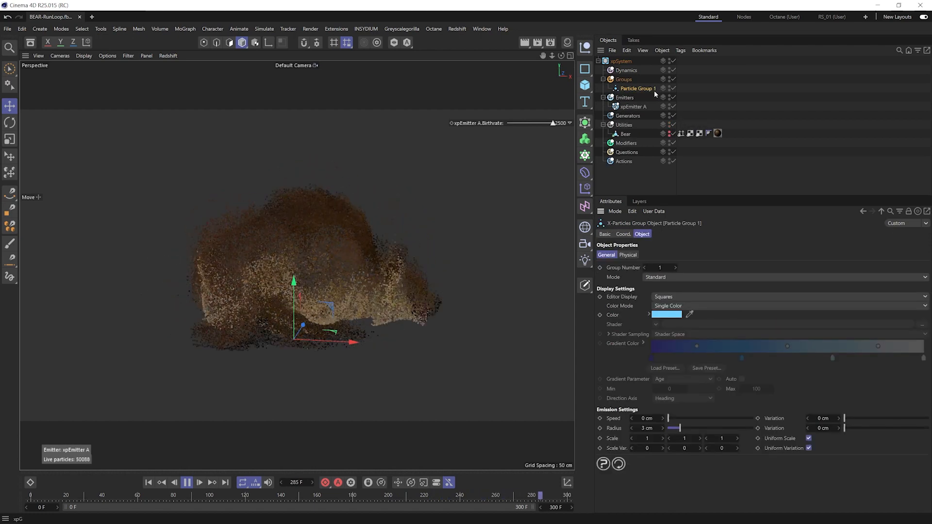
{"action": "double_click", "coordinate": [637, 88]}
{"action": "key", "text": "End"}
{"action": "key", "text": "BackSpace"}
{"action": "type", "text": "A"}
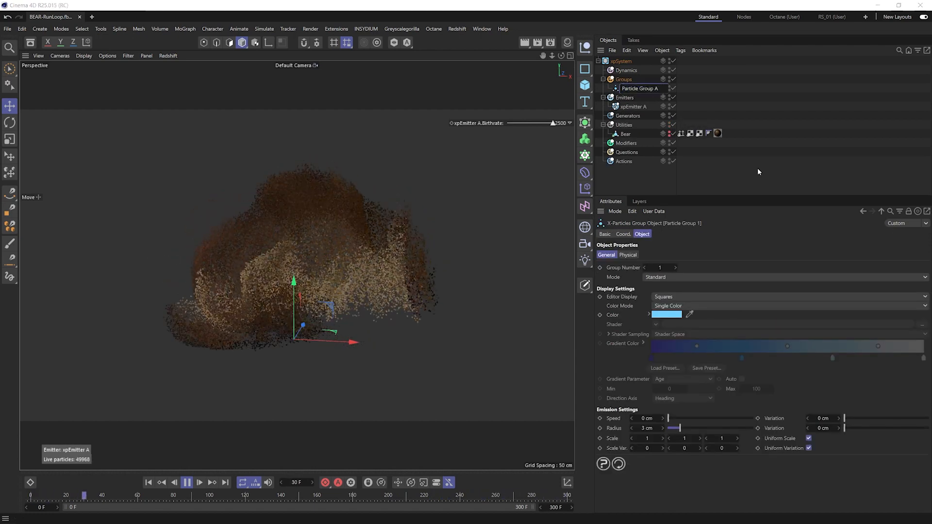
{"action": "key", "text": "Return"}
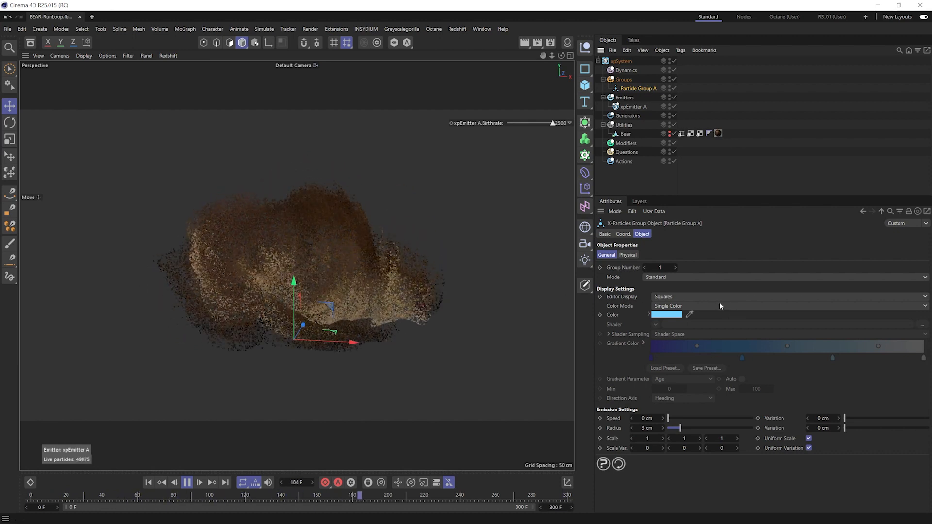
Set Particle Group A's radius to 1 cm with 1 cm variation, and its editor display to Circle (Filled).
{"action": "left_click", "coordinate": [645, 428]}
{"action": "type", "text": "1"}
{"action": "key", "text": "Return"}
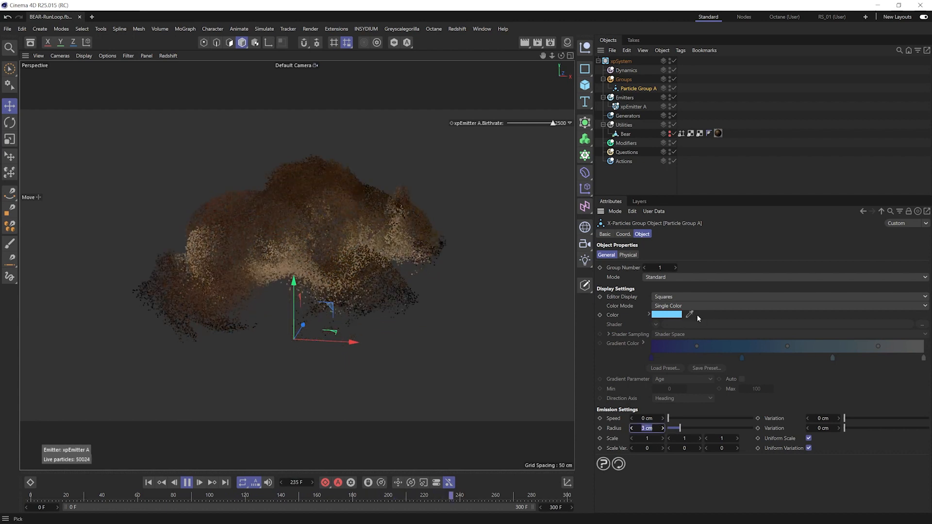
{"action": "double_click", "coordinate": [827, 428]}
{"action": "type", "text": "1"}
{"action": "key", "text": "Return"}
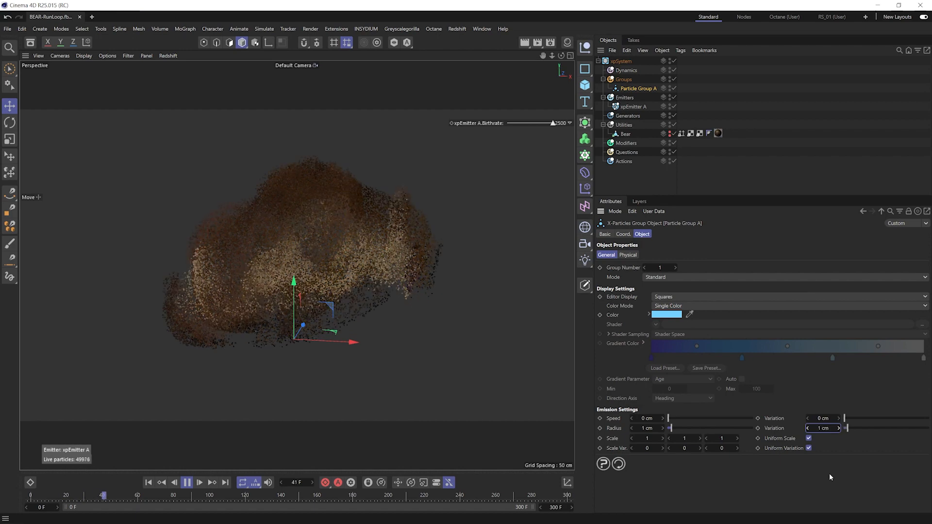
{"action": "left_click", "coordinate": [672, 297]}
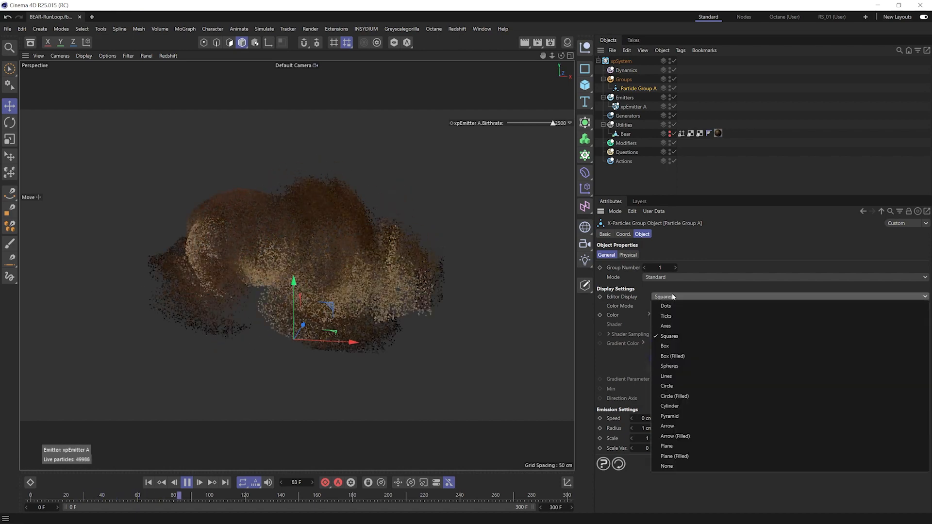
{"action": "left_click", "coordinate": [687, 396]}
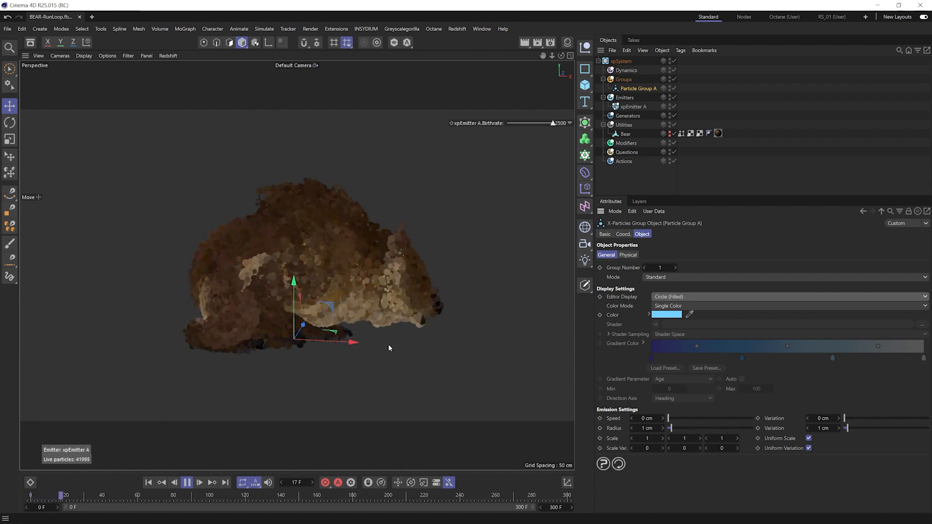
Set xpEmitter A's birthrate to 500 through its viewport control, and deselect the particle group.
{"action": "double_click", "coordinate": [559, 123]}
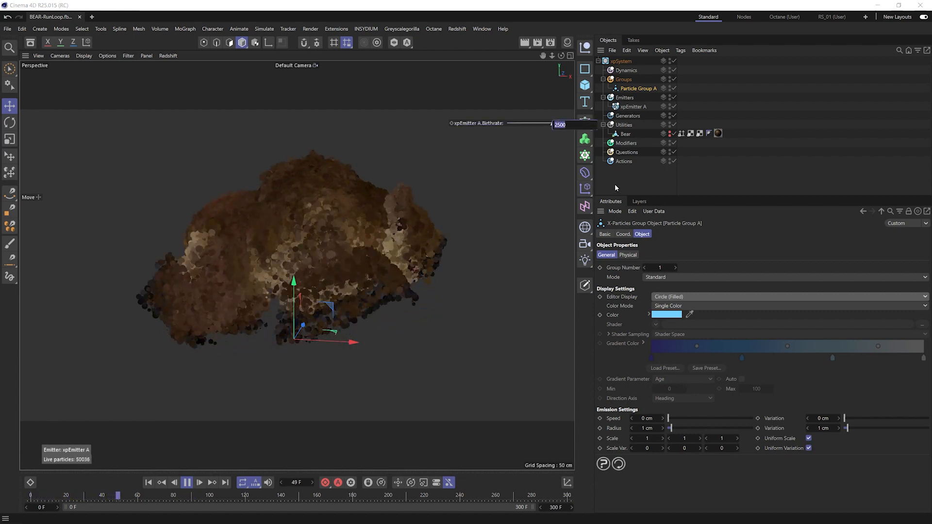
{"action": "type", "text": "500"}
{"action": "key", "text": "Return"}
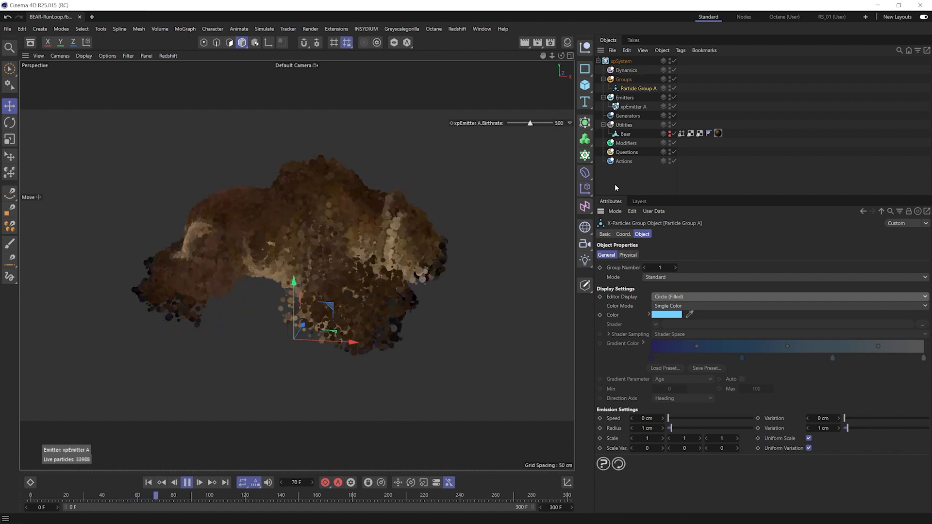
{"action": "left_click", "coordinate": [670, 171]}
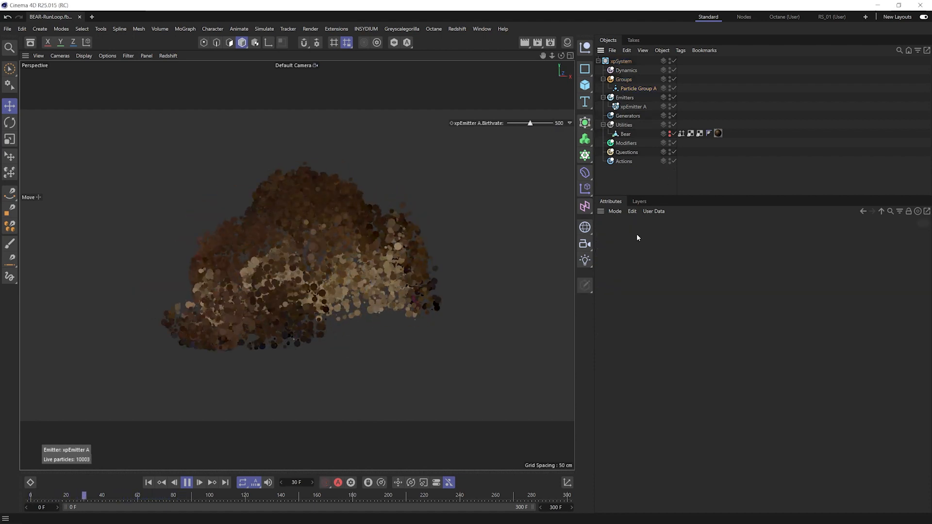
Add an xpScale modifier to the Modifiers folder and set its operation to Set Value.
{"action": "left_click", "coordinate": [626, 143]}
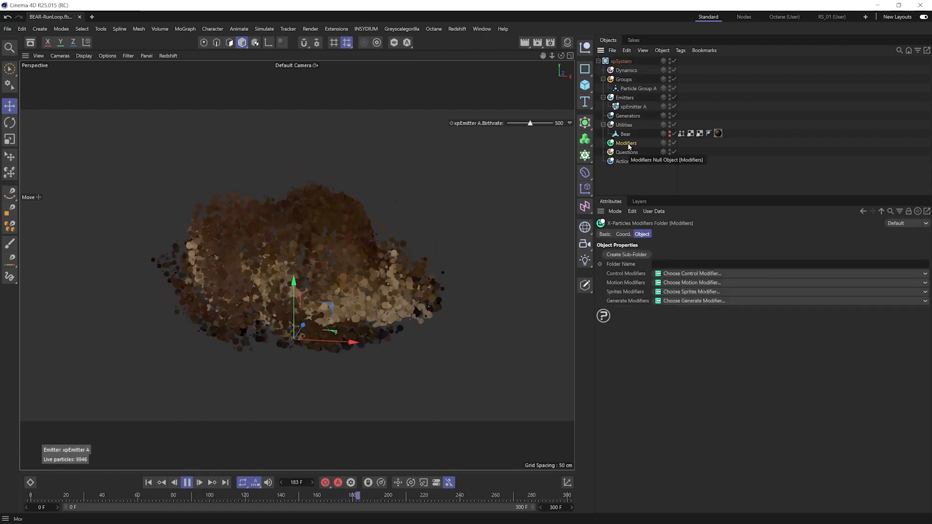
{"action": "left_click", "coordinate": [680, 273]}
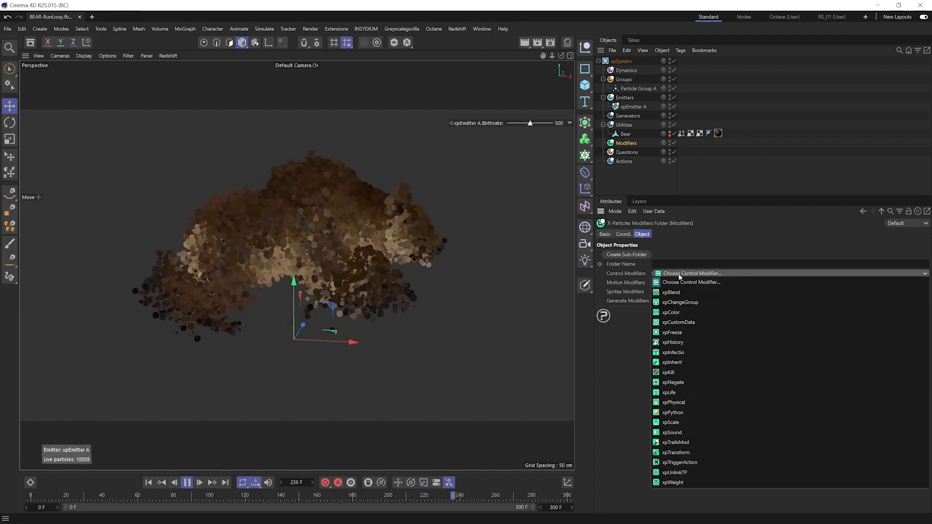
{"action": "left_click", "coordinate": [689, 422]}
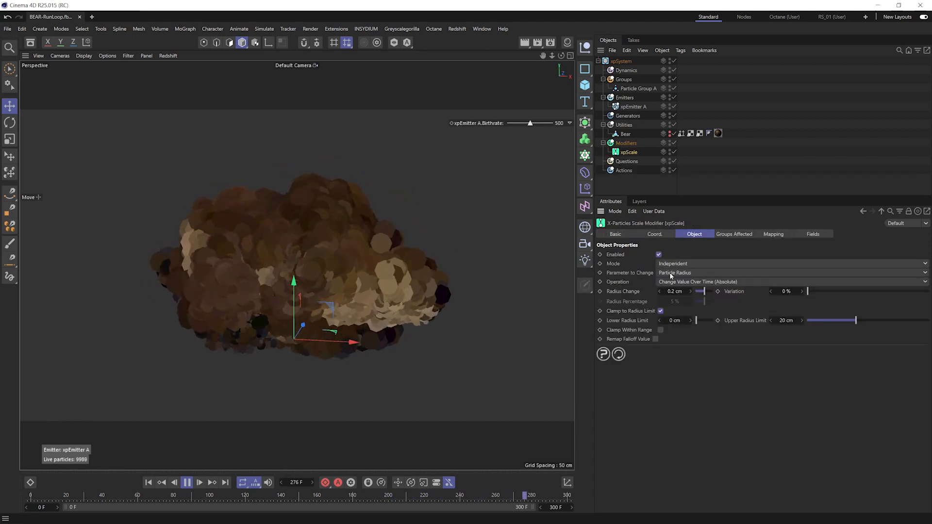
{"action": "left_click", "coordinate": [672, 283]}
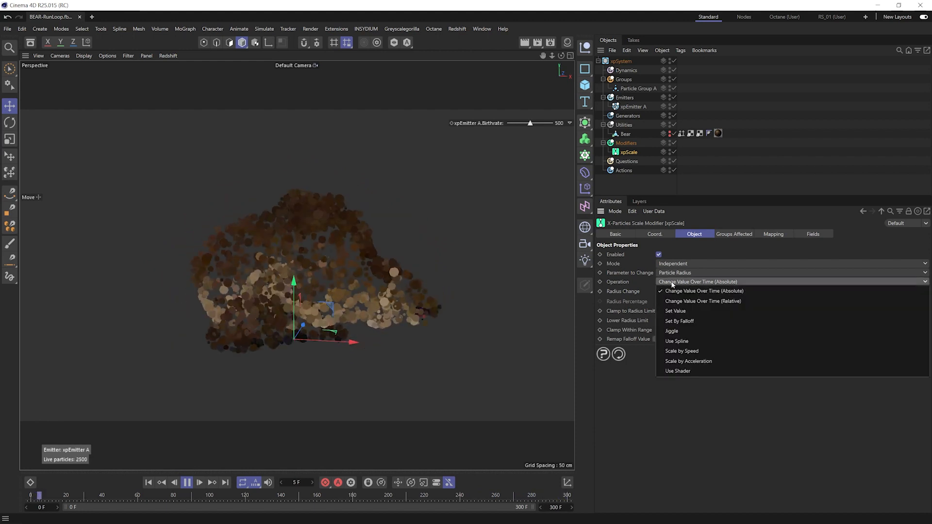
{"action": "left_click", "coordinate": [702, 311]}
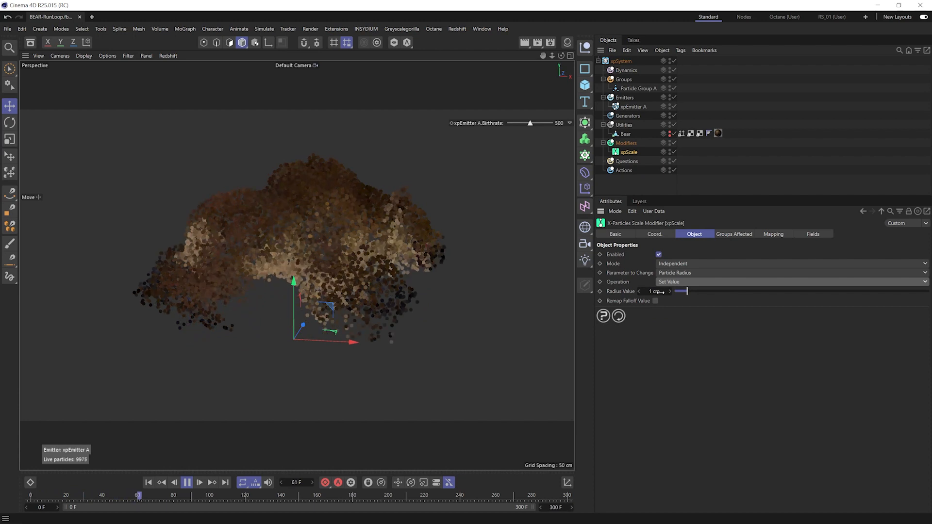
Add a mapping to the xpScale modifier that drives Radius Value by particle Lifespan.
{"action": "left_click", "coordinate": [777, 234]}
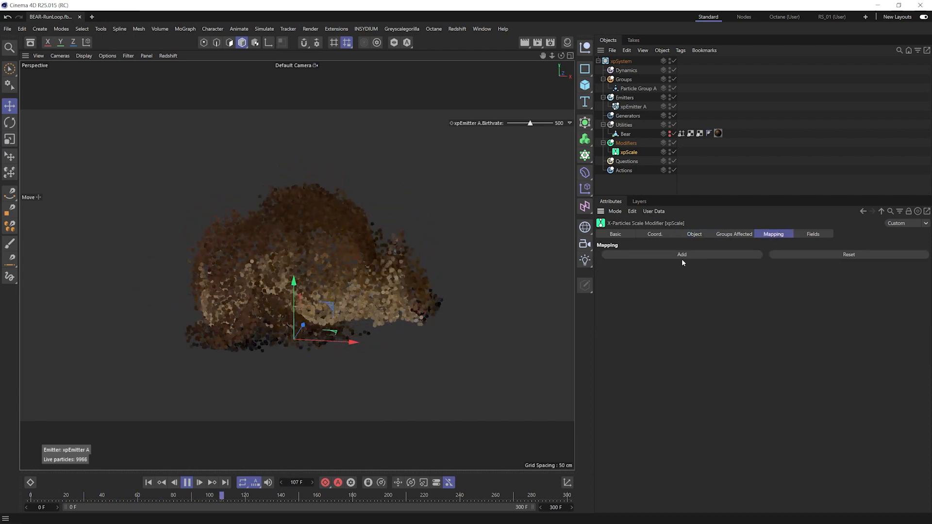
{"action": "left_click", "coordinate": [687, 255]}
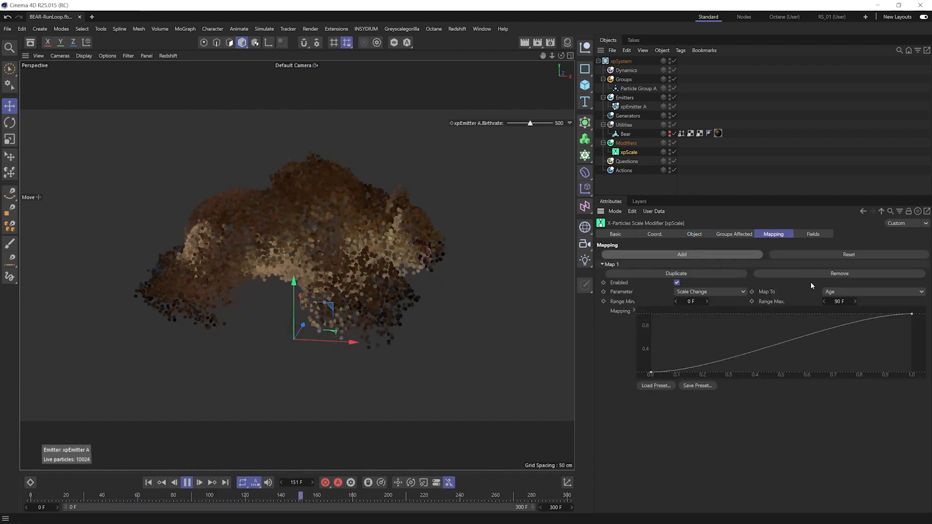
{"action": "left_click", "coordinate": [711, 290]}
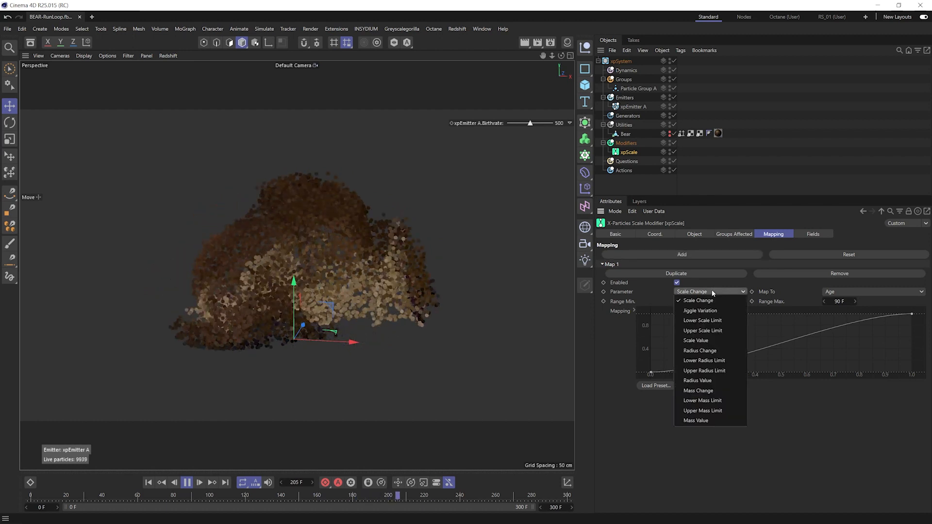
{"action": "left_click", "coordinate": [709, 381]}
{"action": "left_click", "coordinate": [837, 293]}
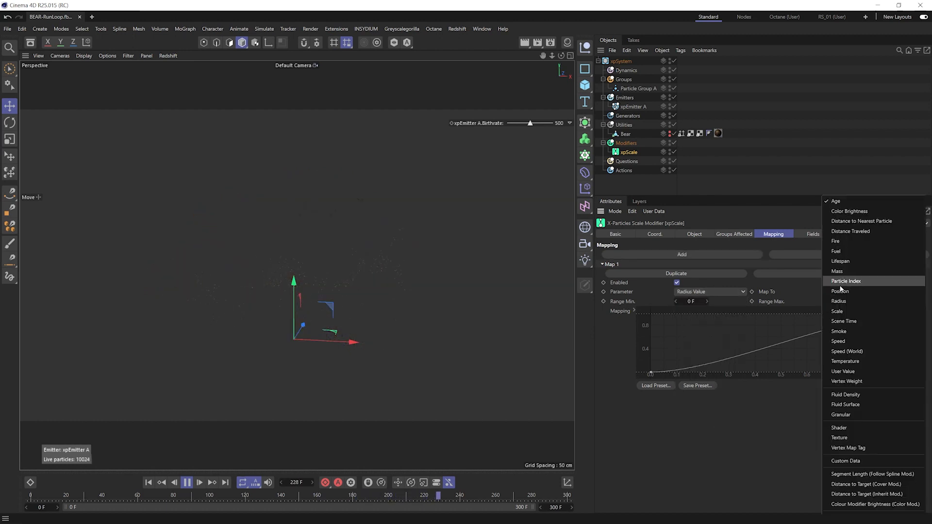
{"action": "left_click", "coordinate": [840, 262]}
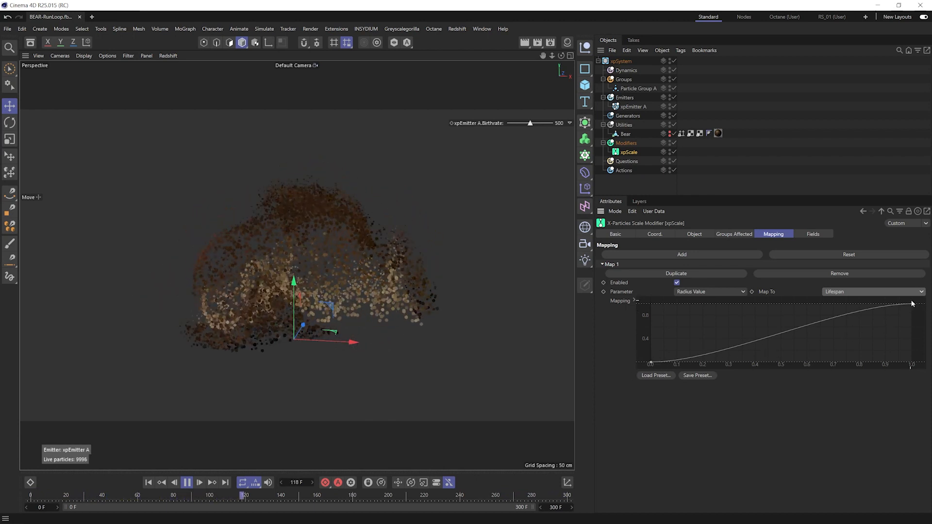
Reshape the radius mapping curve to rise steeply from zero to full at about 0.12, and ease back to zero at 1.0.
{"action": "left_click", "coordinate": [709, 353], "text": "ctrl"}
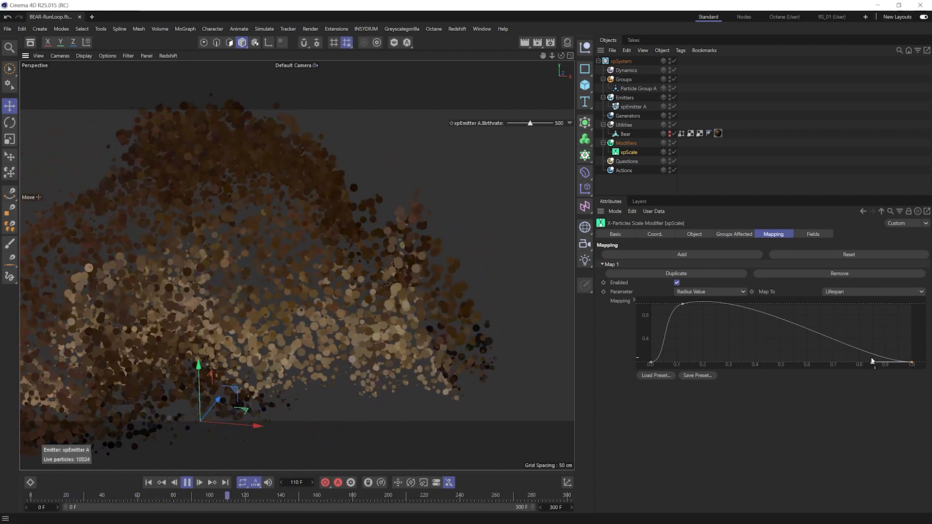
{"action": "left_click", "coordinate": [682, 304]}
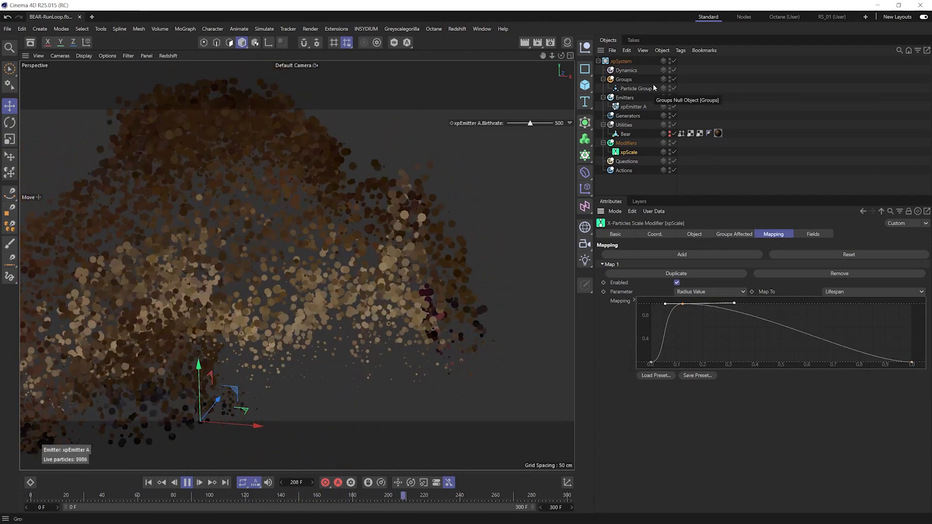
Review Particle Group A's settings and the xpScale mapping, and examine the scaling particles across the whole bear in the viewport.
{"action": "left_click", "coordinate": [650, 87]}
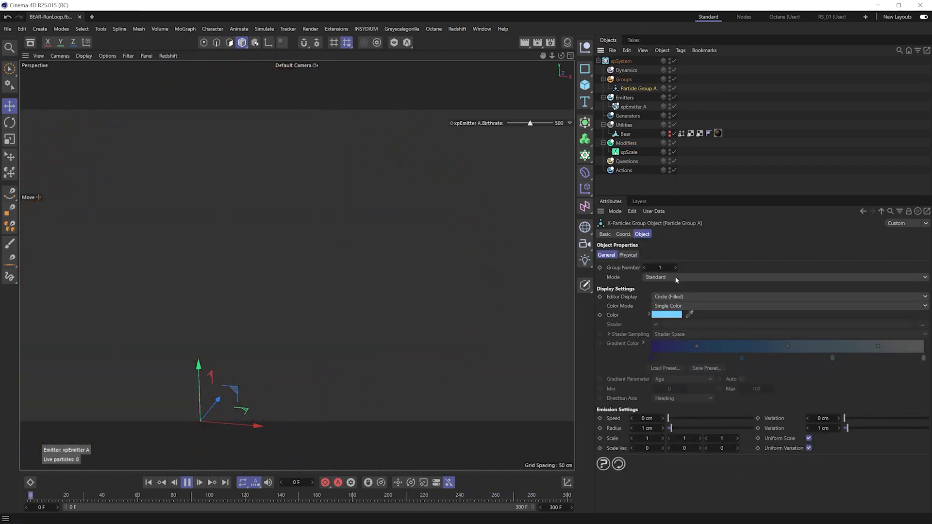
{"action": "left_click", "coordinate": [628, 152]}
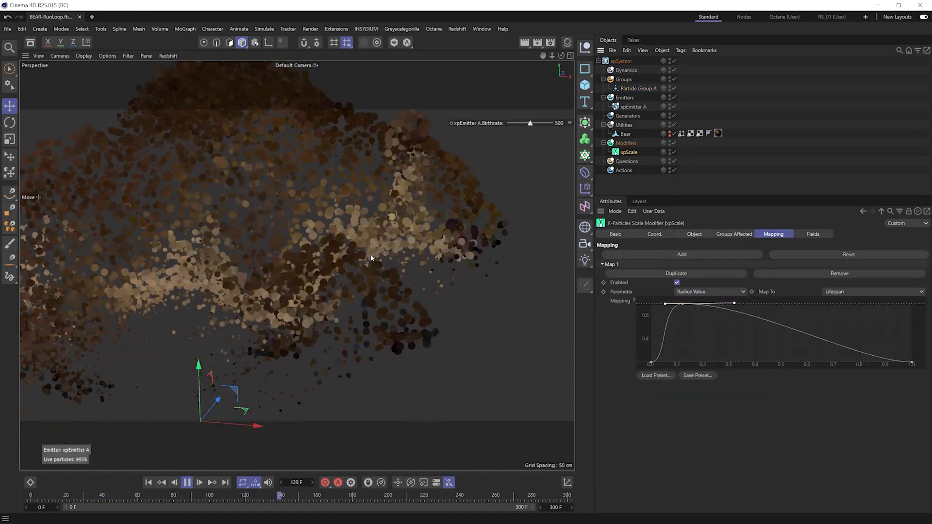
{"action": "right_click_drag", "start_coordinate": [281, 242], "coordinate": [260, 315], "text": "alt"}
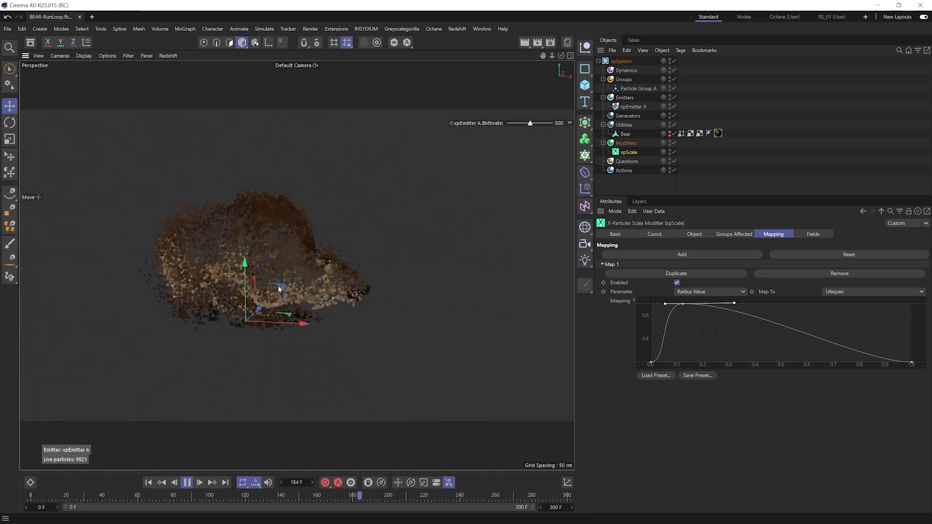
{"action": "middle_click_drag", "start_coordinate": [277, 285], "coordinate": [337, 287], "text": "alt"}
{"action": "right_click_drag", "start_coordinate": [338, 281], "coordinate": [350, 260], "text": "alt"}
{"action": "middle_click_drag", "start_coordinate": [348, 277], "coordinate": [327, 281], "text": "alt"}
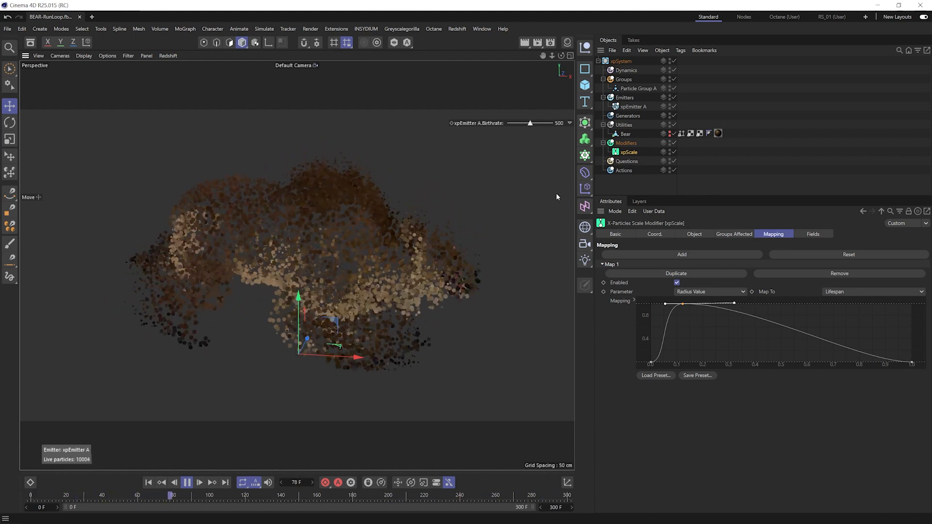
{"action": "left_click", "coordinate": [781, 161]}
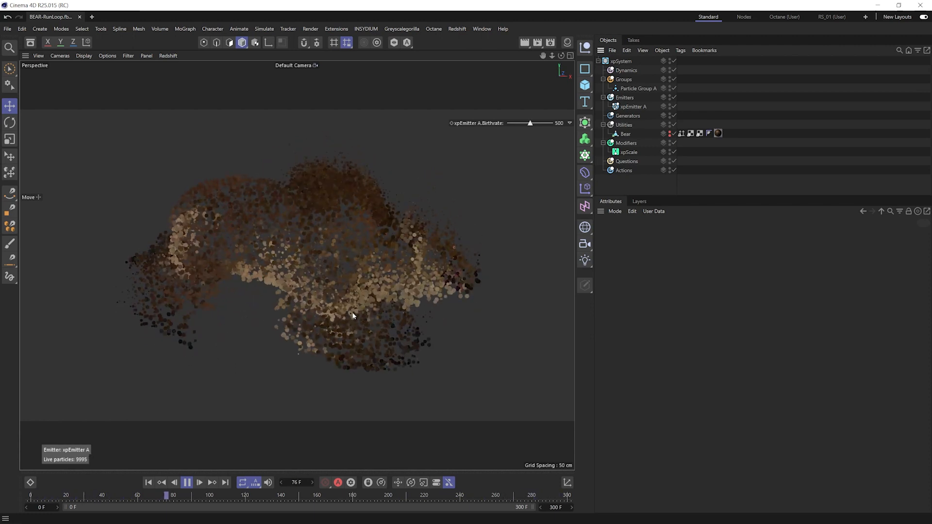
Add an xpFlowField object to the Dynamics folder.
{"action": "left_click", "coordinate": [632, 72]}
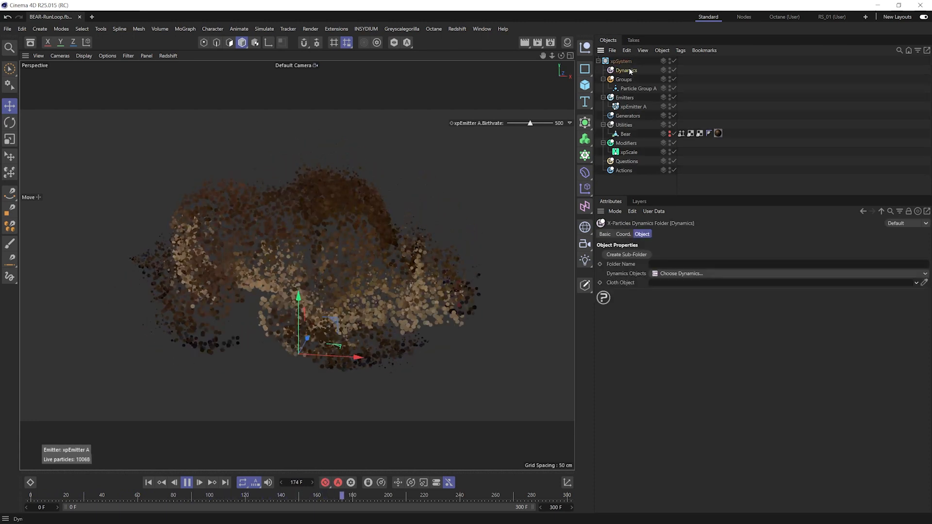
{"action": "left_click", "coordinate": [675, 273]}
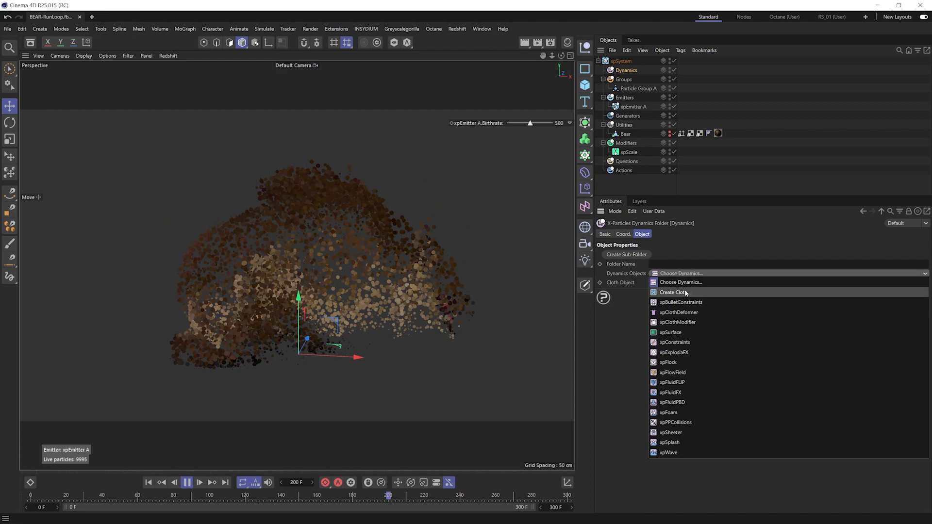
{"action": "left_click", "coordinate": [696, 372]}
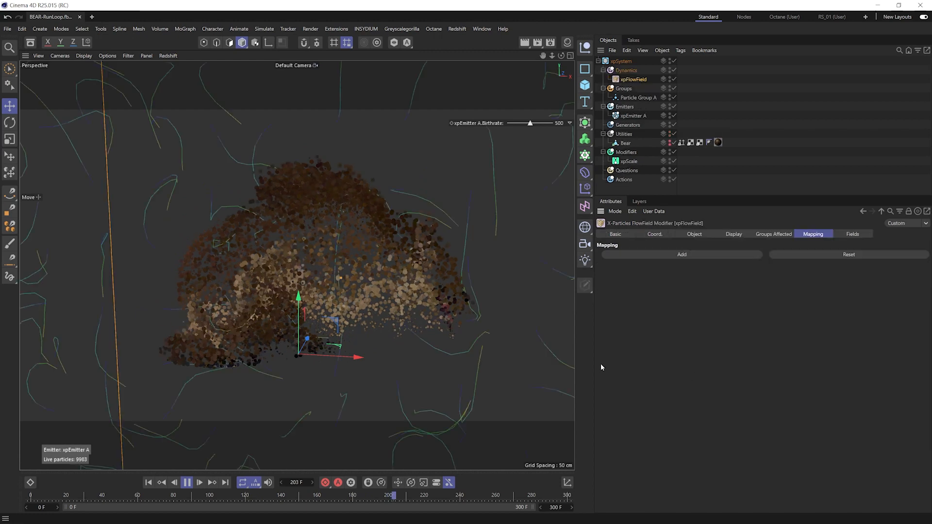
Replace the xpFlowField's Random layer with a Curl layer.
{"action": "scroll", "coordinate": [328, 269], "scroll_direction": "down", "scroll_amount": 5}
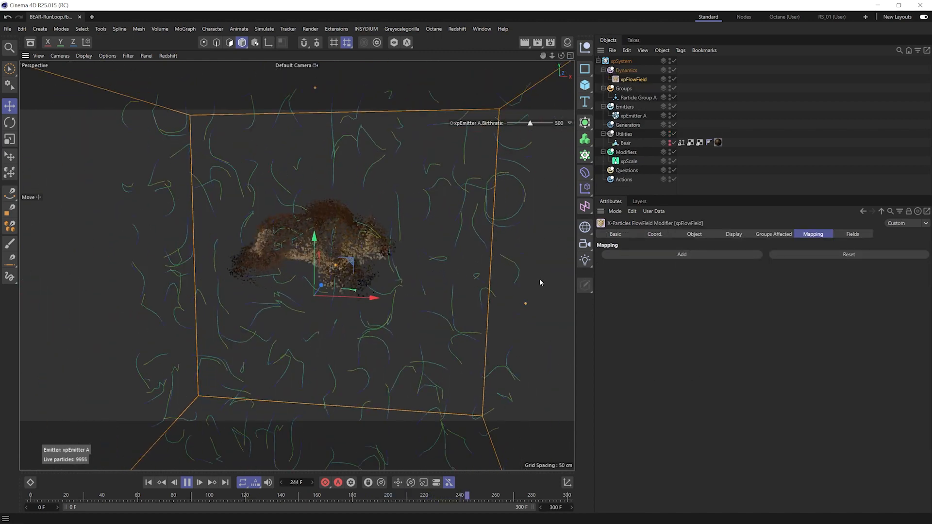
{"action": "left_click_drag", "start_coordinate": [363, 258], "coordinate": [353, 293], "text": "alt"}
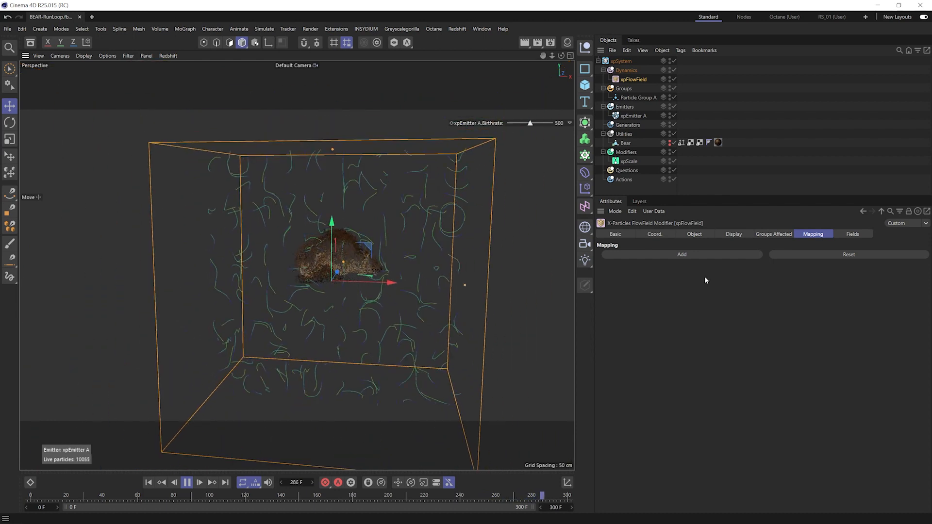
{"action": "left_click", "coordinate": [698, 234]}
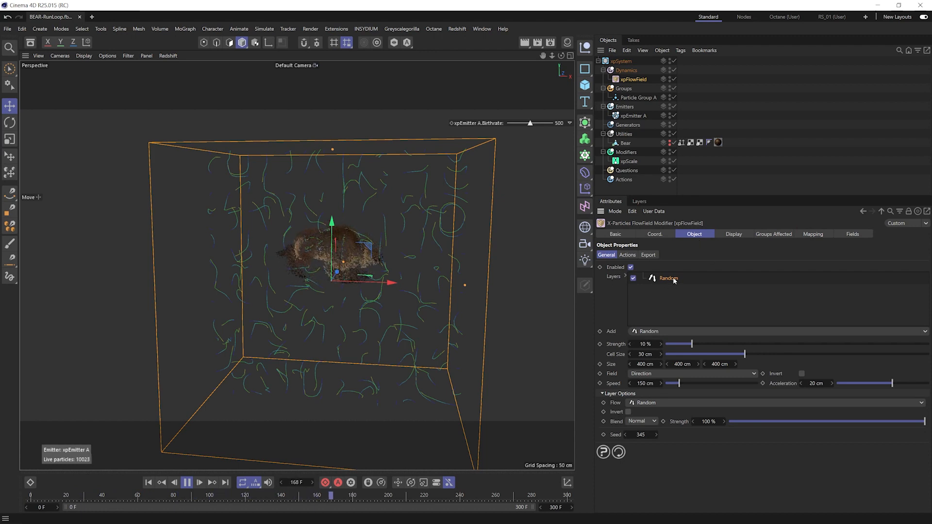
{"action": "key", "text": "Delete"}
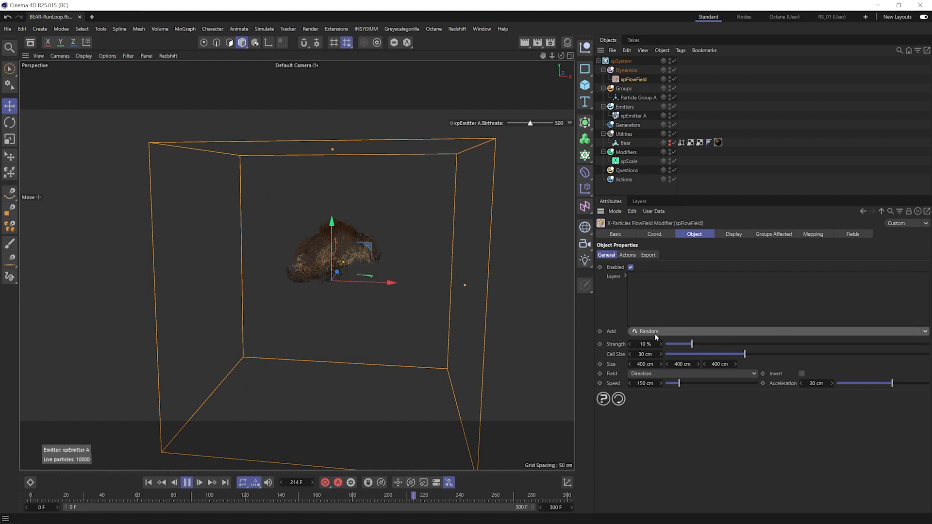
{"action": "left_click", "coordinate": [655, 331]}
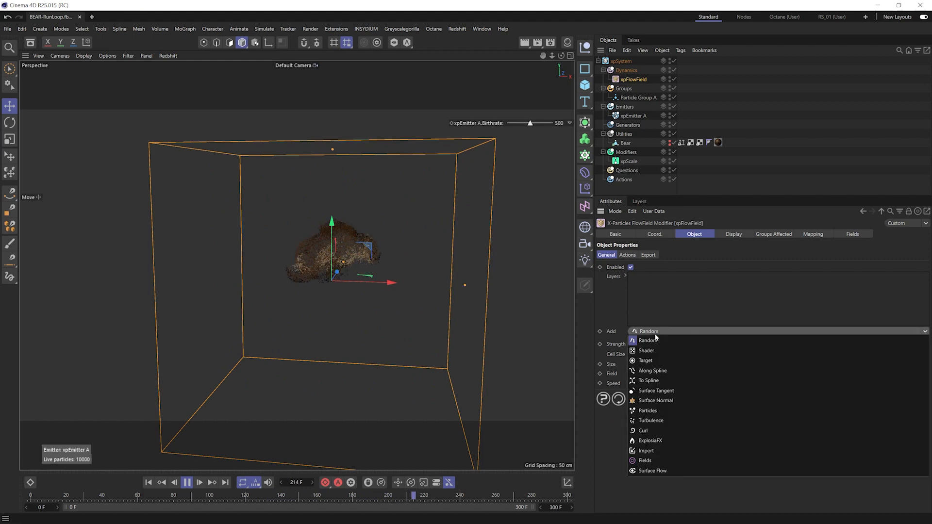
{"action": "left_click", "coordinate": [646, 431]}
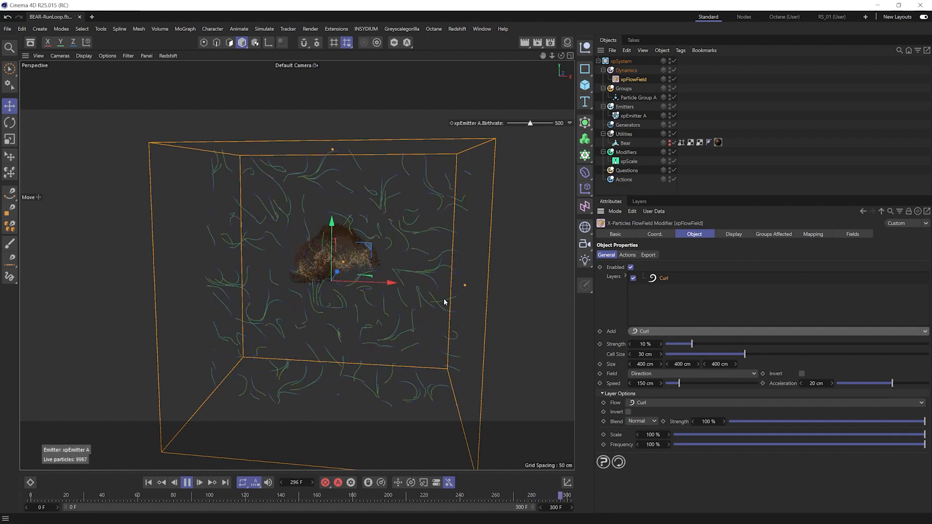
Set the flow field's Field type to Velocity, with a Speed of 25 cm and an Acceleration of 15 cm.
{"action": "left_click", "coordinate": [654, 372]}
{"action": "left_click", "coordinate": [654, 392]}
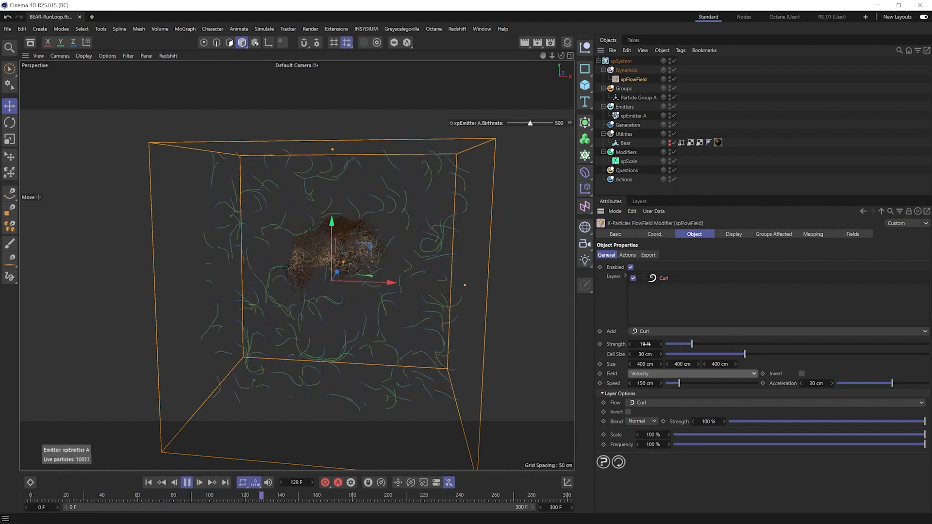
{"action": "scroll", "coordinate": [363, 181], "scroll_direction": "up", "scroll_amount": 3}
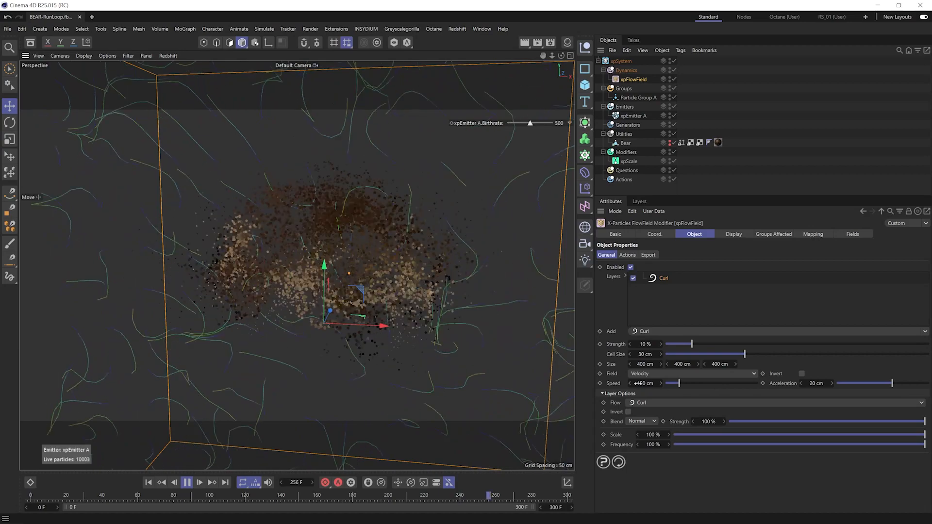
{"action": "left_click_drag", "start_coordinate": [643, 383], "coordinate": [640, 383]}
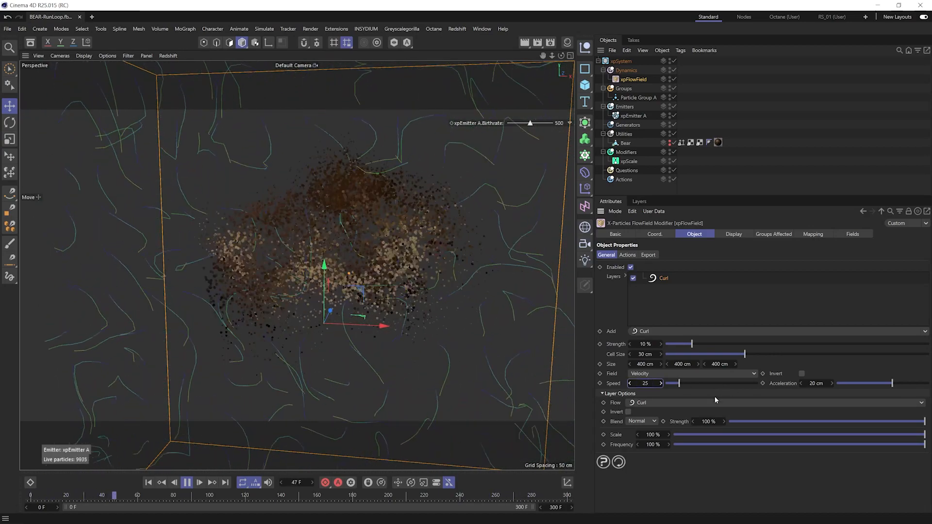
{"action": "type", "text": "2"}
{"action": "key", "text": "Tab"}
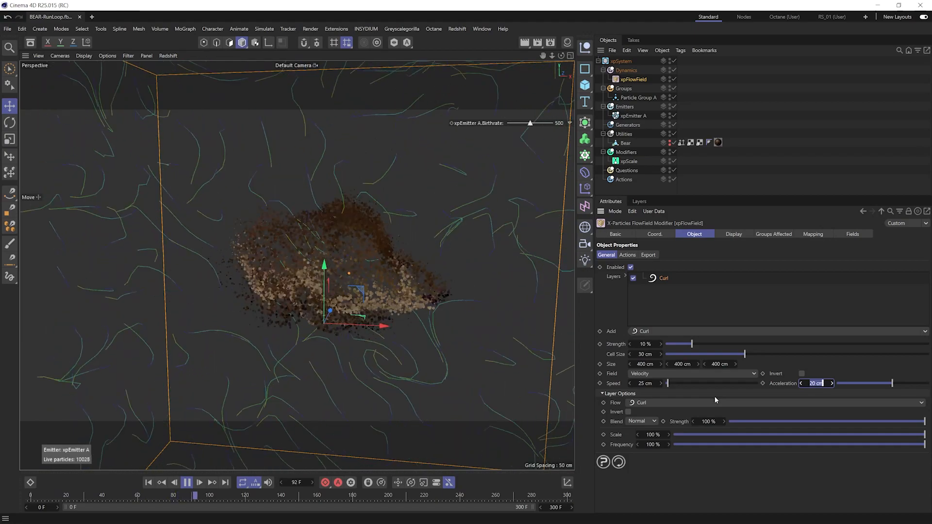
{"action": "type", "text": "15"}
{"action": "key", "text": "Return"}
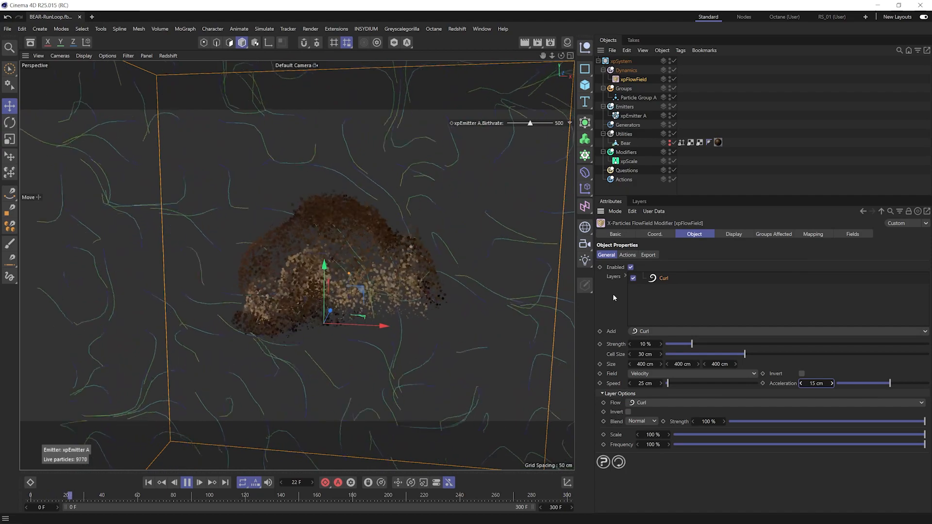
Set the flow field's Cell Size to 15 cm and its overall Strength to 35%.
{"action": "left_click", "coordinate": [642, 355]}
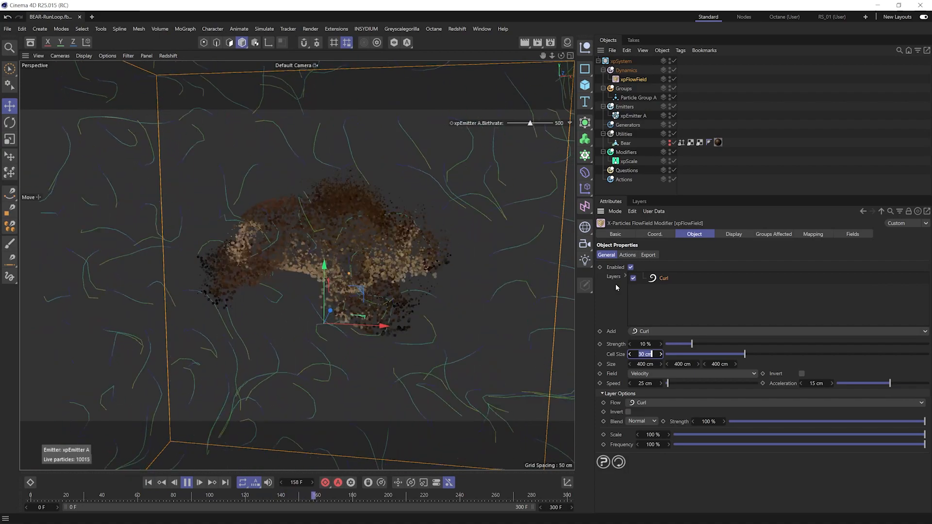
{"action": "type", "text": "15"}
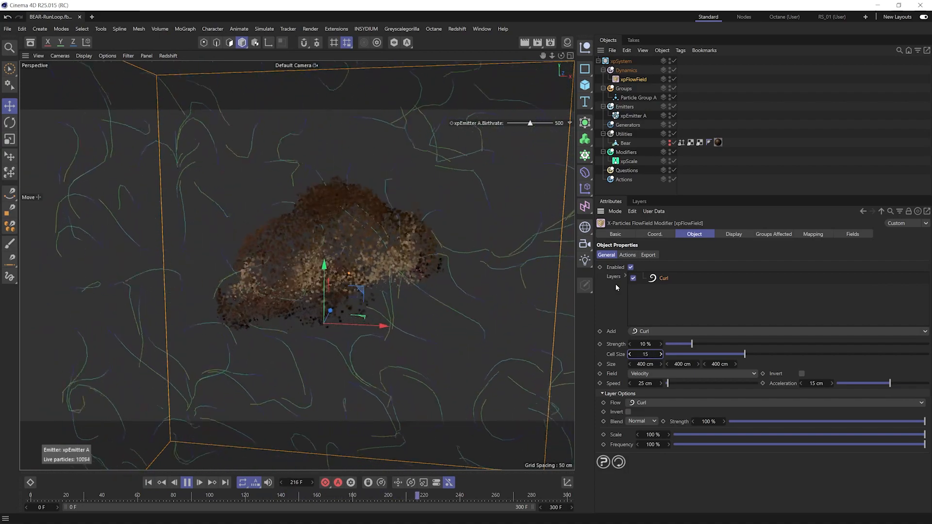
{"action": "key", "text": "Return"}
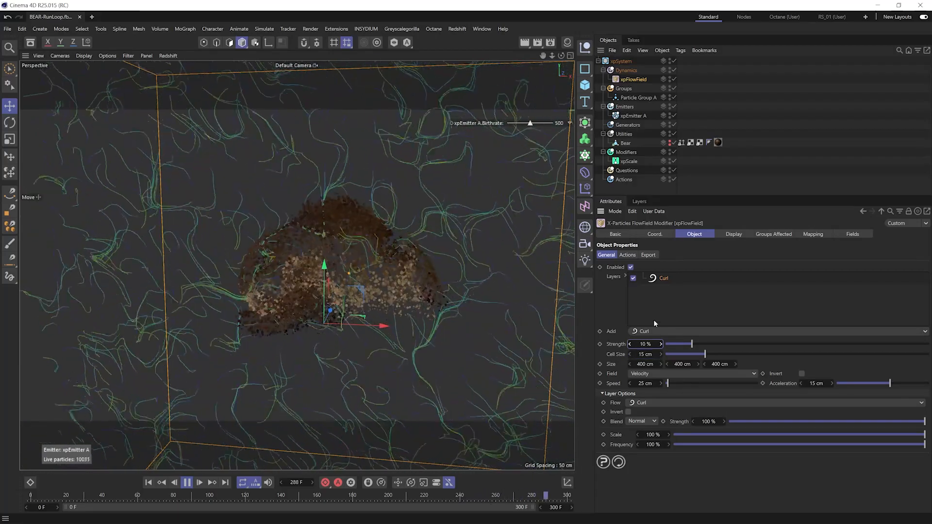
{"action": "type", "text": "35"}
{"action": "key", "text": "Return"}
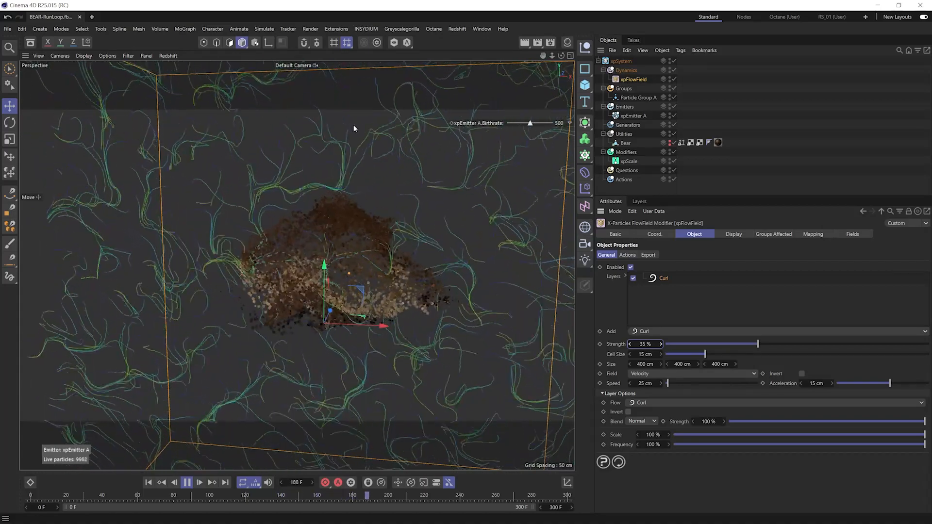
Turn off Show Vectors for the flow field and hide the xpFlowField object in the viewport and render.
{"action": "left_click", "coordinate": [733, 234]}
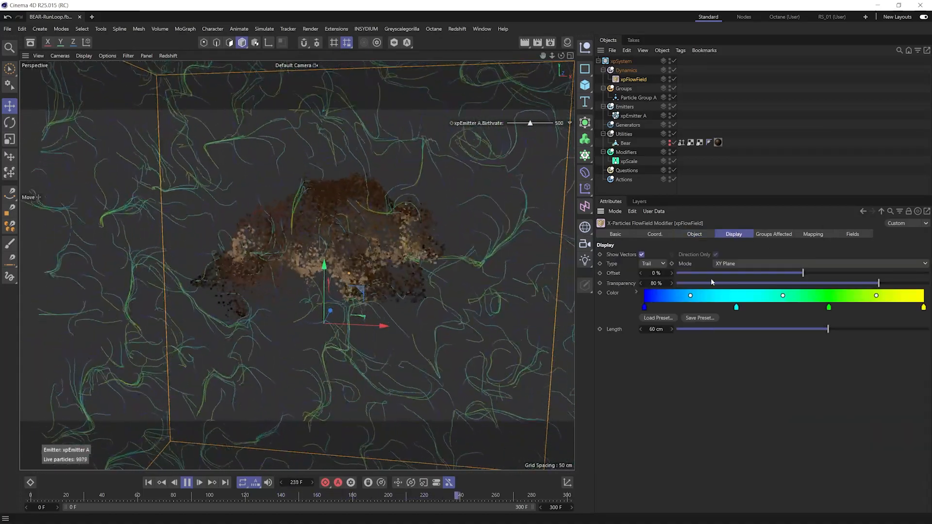
{"action": "left_click", "coordinate": [641, 255]}
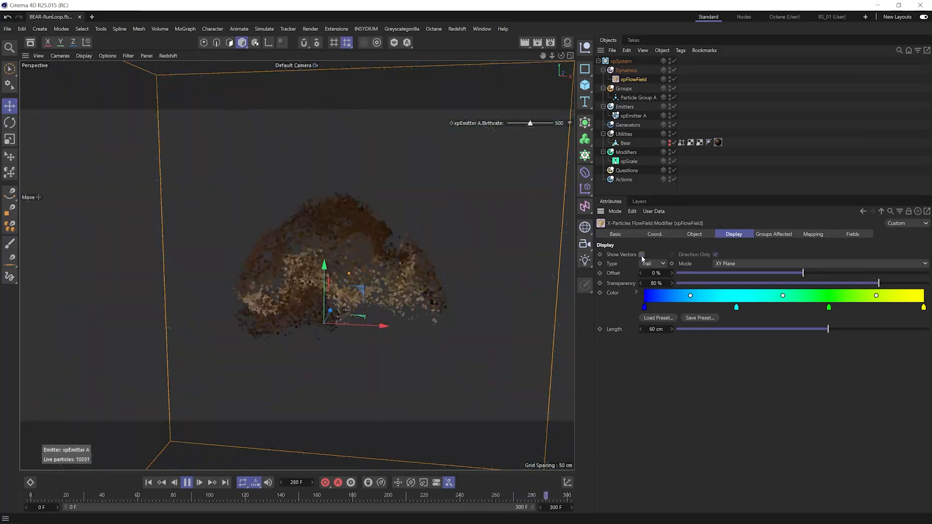
{"action": "left_click", "coordinate": [706, 233]}
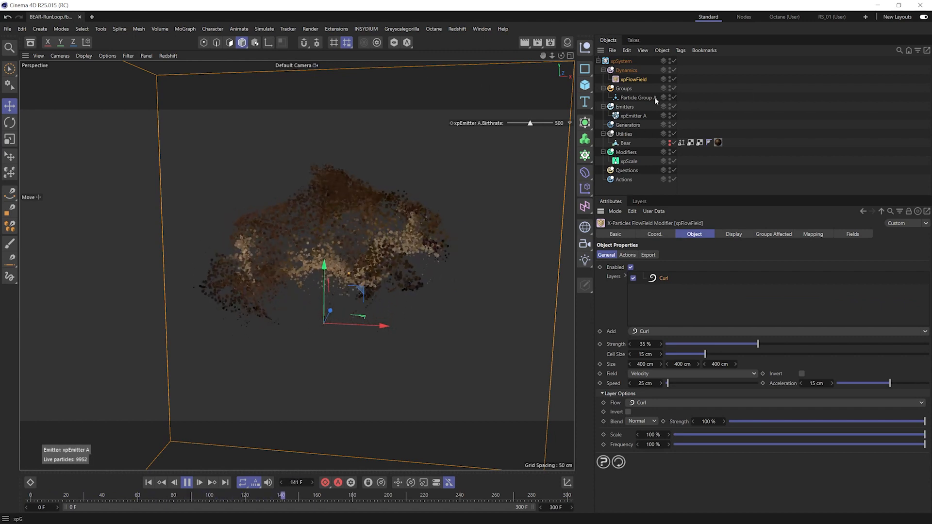
{"action": "left_click", "coordinate": [670, 79]}
{"action": "left_click", "coordinate": [670, 79]}
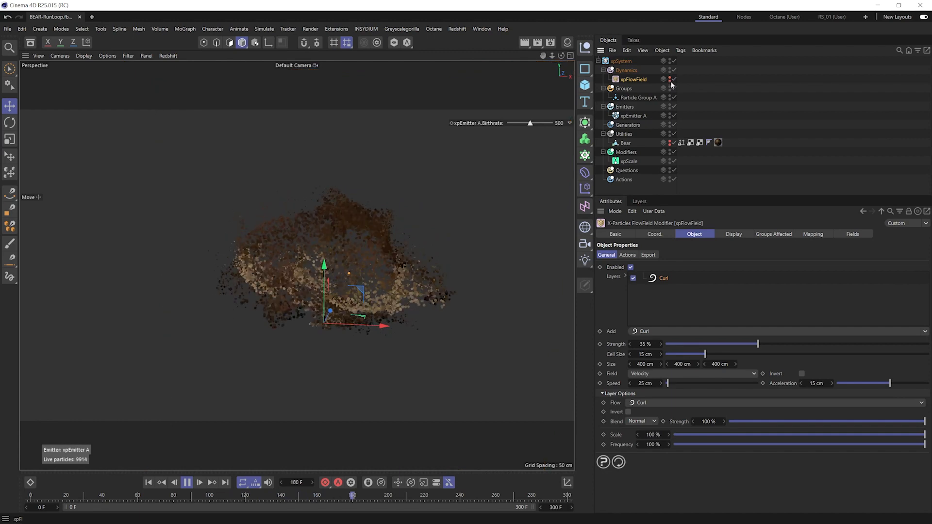
{"action": "left_click", "coordinate": [702, 101]}
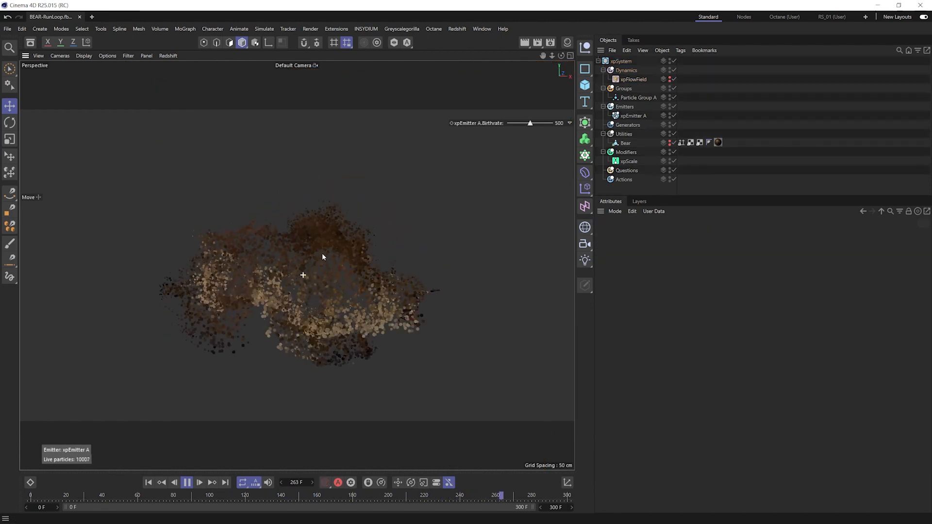
Set the flow field's Curl layer to a Scale of 125% and a Frequency of 160%.
{"action": "left_click", "coordinate": [639, 79]}
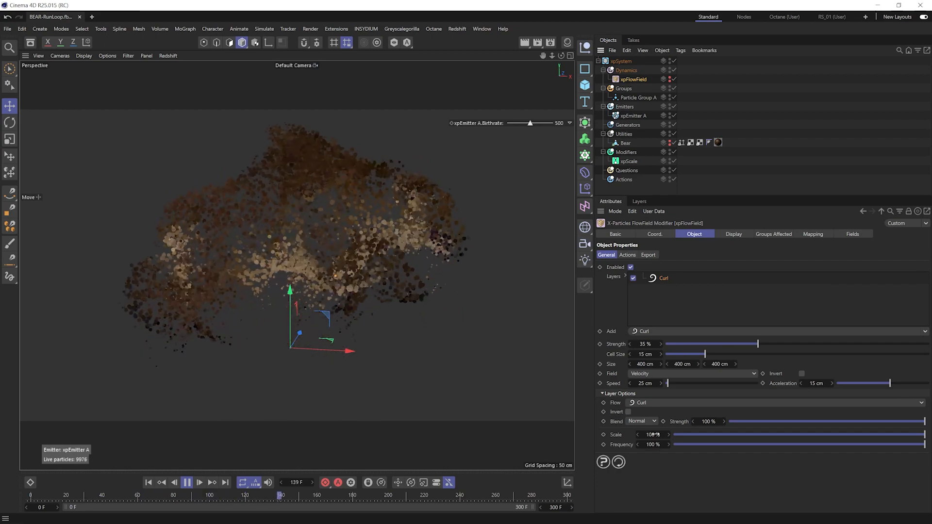
{"action": "double_click", "coordinate": [652, 434]}
{"action": "type", "text": "125"}
{"action": "key", "text": "Return"}
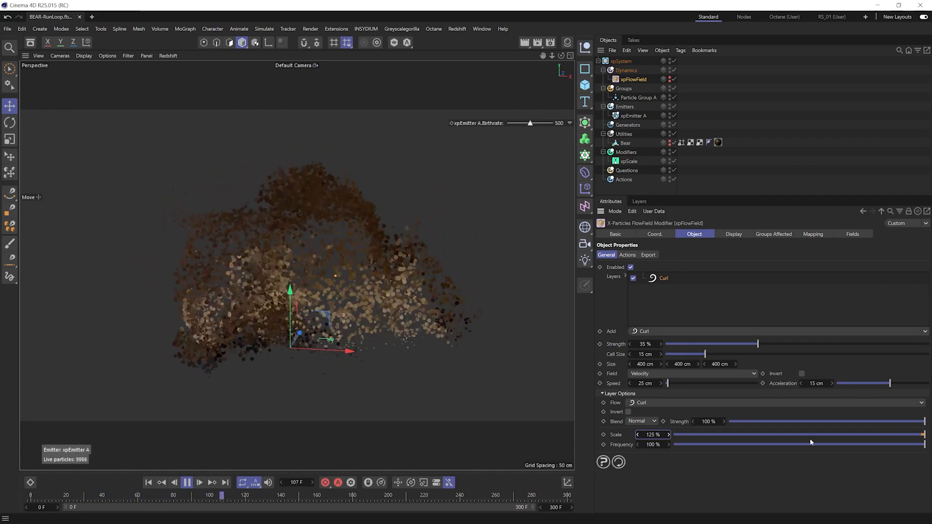
{"action": "key", "text": "Tab"}
{"action": "key", "text": "Tab"}
{"action": "type", "text": "160"}
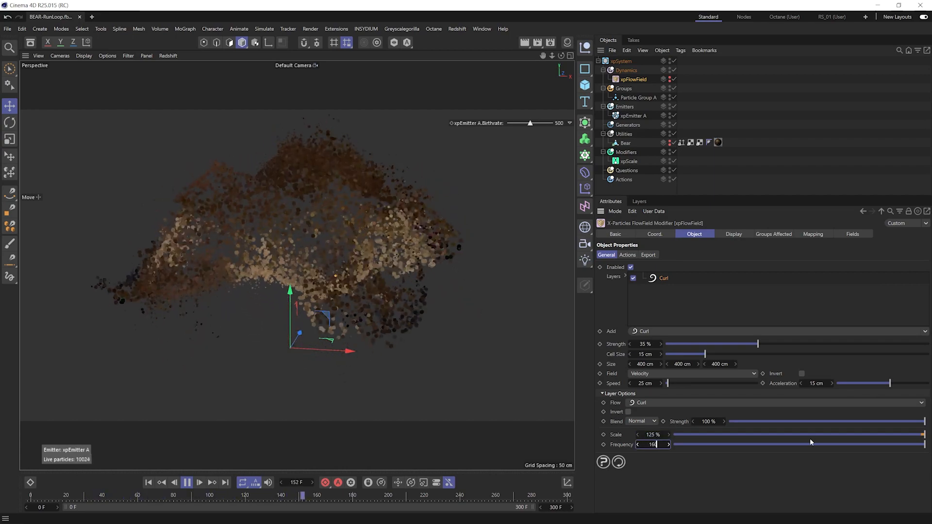
{"action": "key", "text": "Return"}
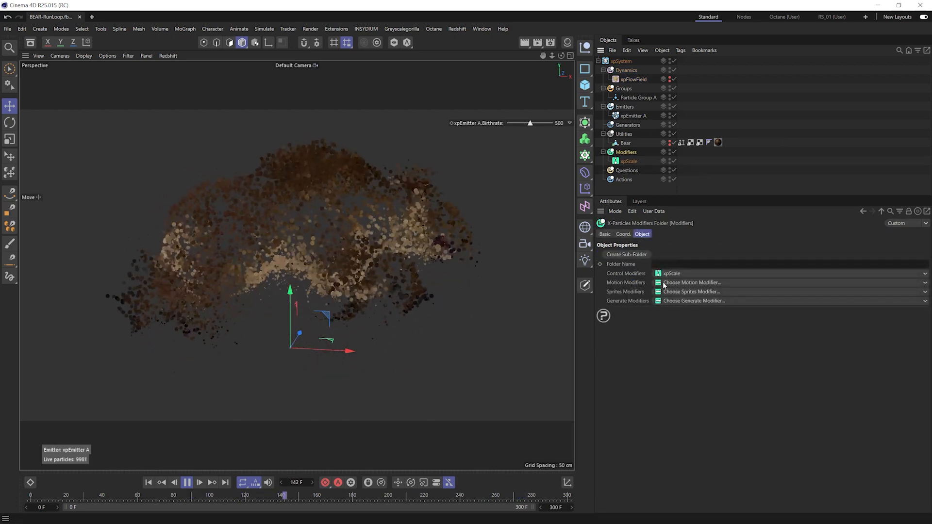
Add an xpDrag motion modifier to the Modifiers folder with a Strength Multiplier of 150%.
{"action": "left_click", "coordinate": [680, 283]}
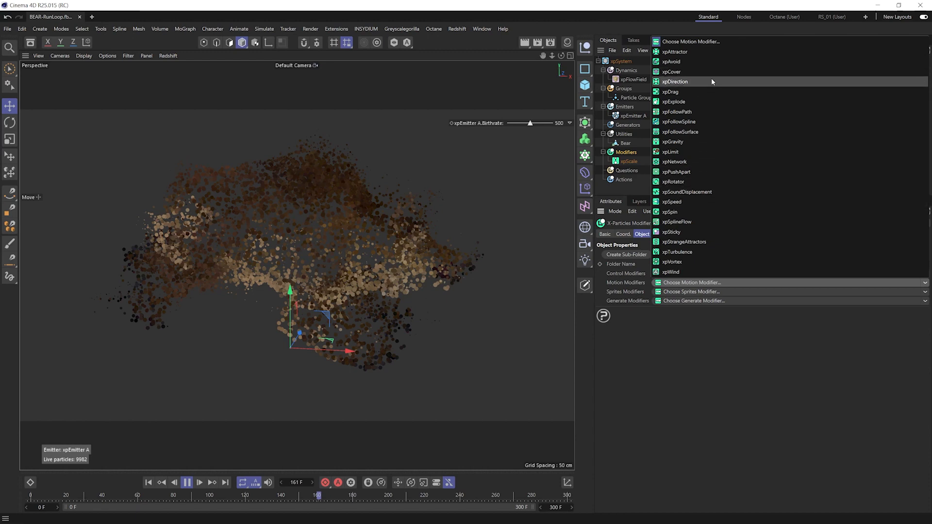
{"action": "left_click", "coordinate": [711, 91]}
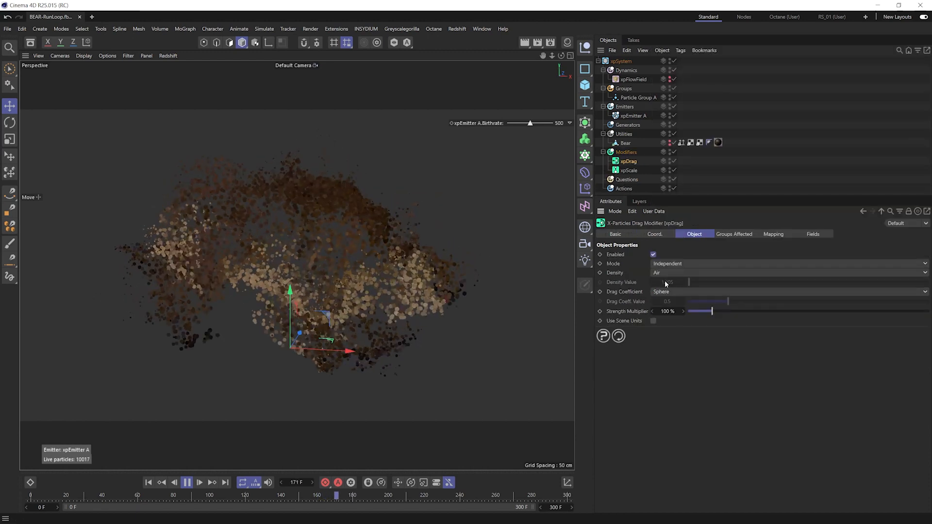
{"action": "left_click", "coordinate": [667, 311]}
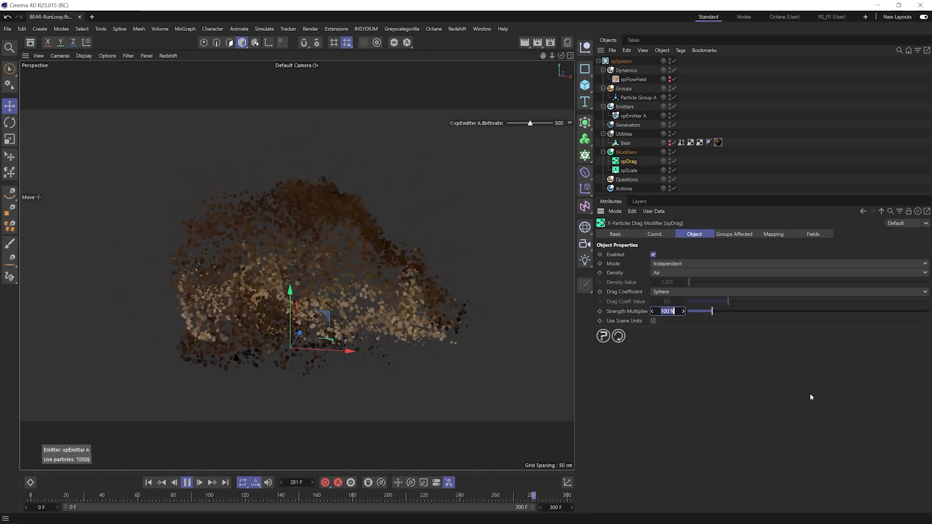
{"action": "type", "text": "150"}
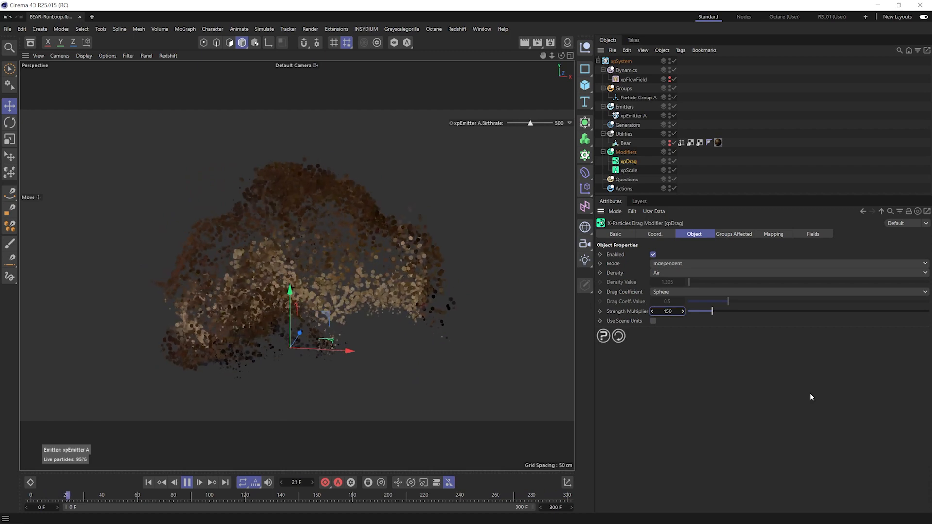
{"action": "key", "text": "Return"}
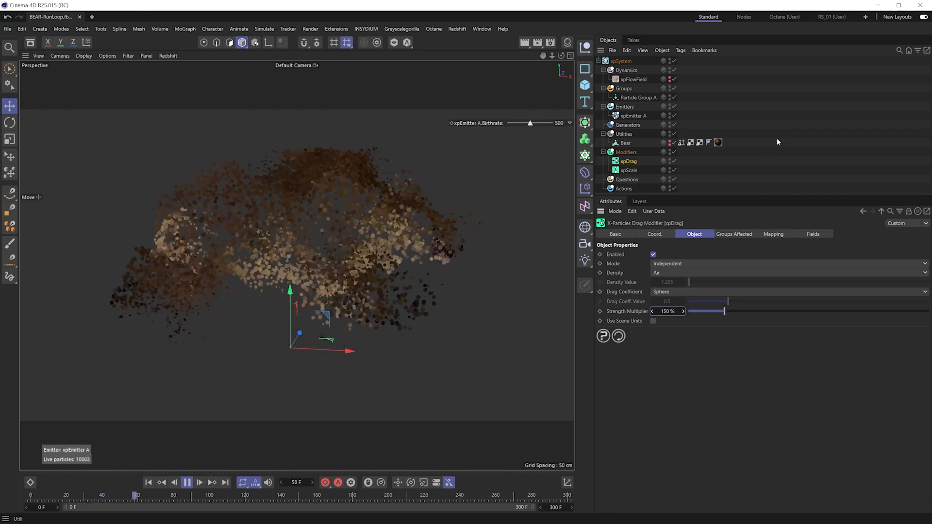
{"action": "left_click", "coordinate": [777, 138]}
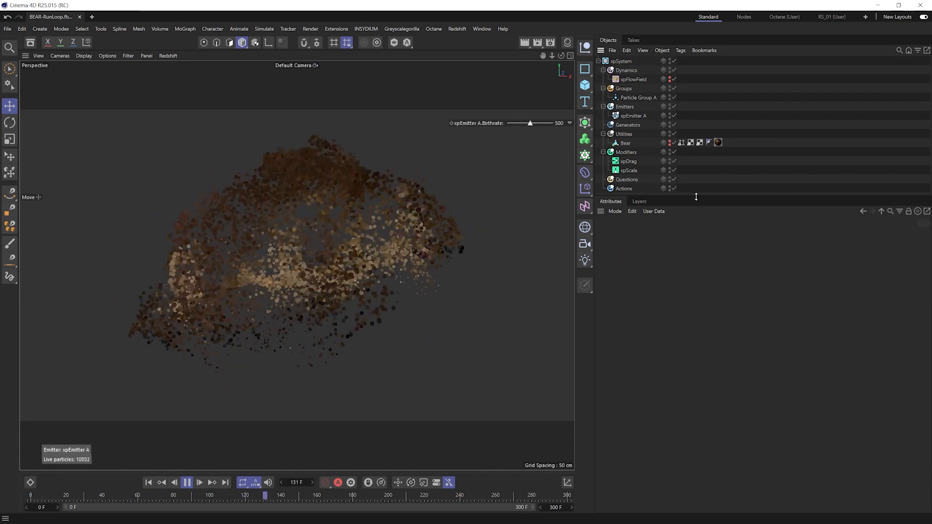
Rename the xpScale modifier to xpScale A and restrict it to affect Particle Group A.
{"action": "left_click_drag", "start_coordinate": [694, 196], "coordinate": [707, 246]}
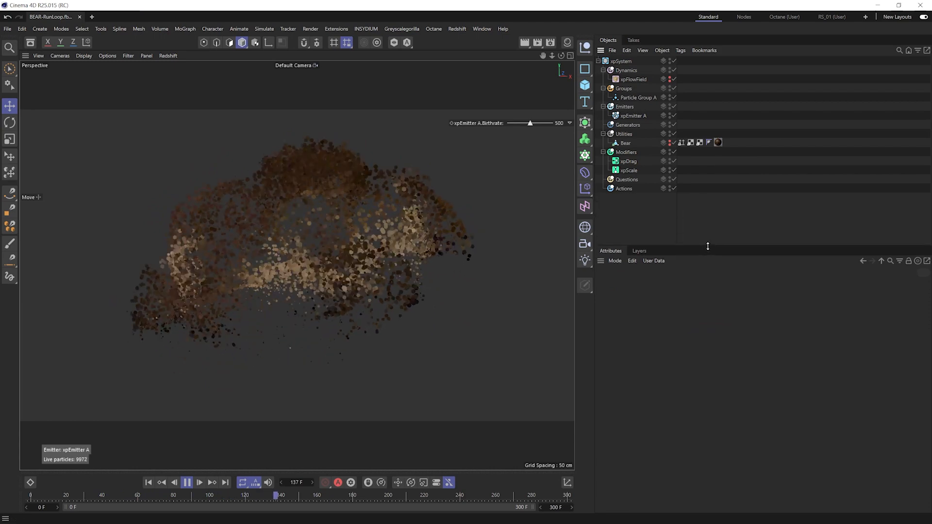
{"action": "left_click", "coordinate": [641, 170]}
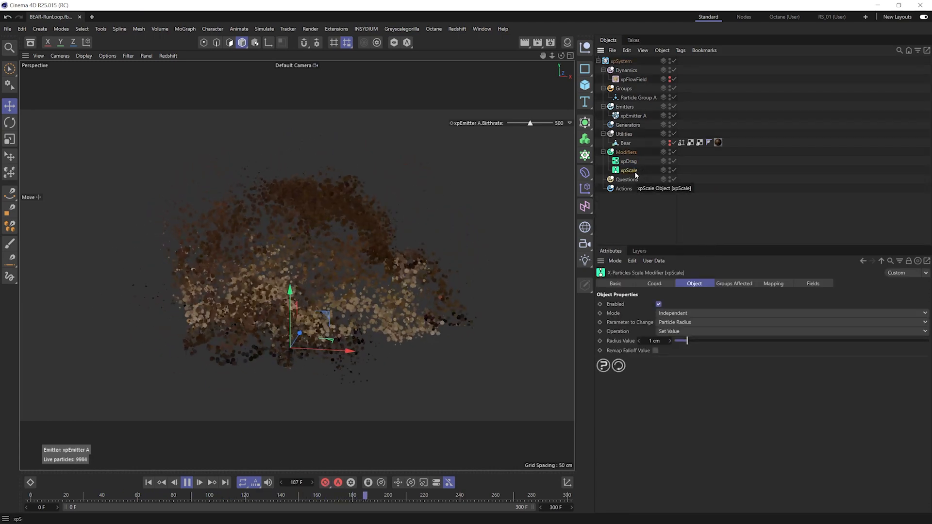
{"action": "double_click", "coordinate": [634, 170]}
{"action": "type", "text": "A"}
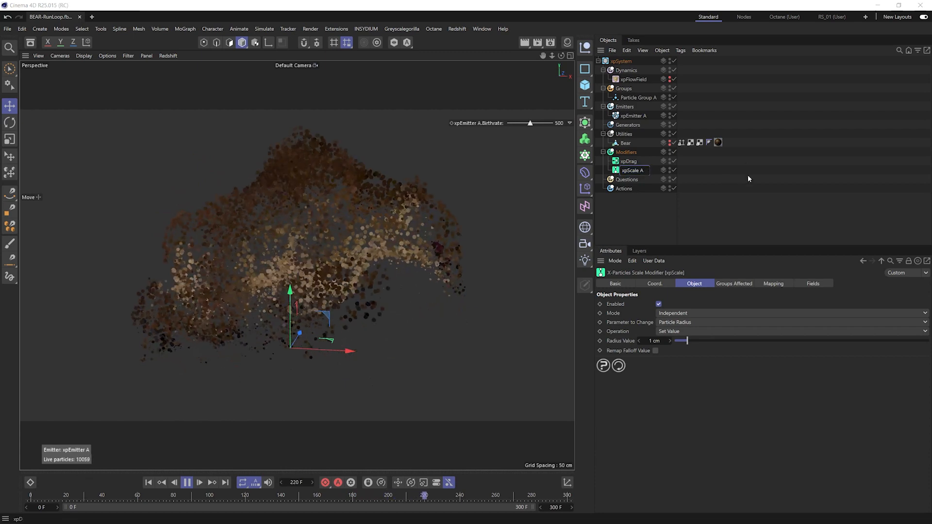
{"action": "key", "text": "Return"}
{"action": "left_click", "coordinate": [735, 283]}
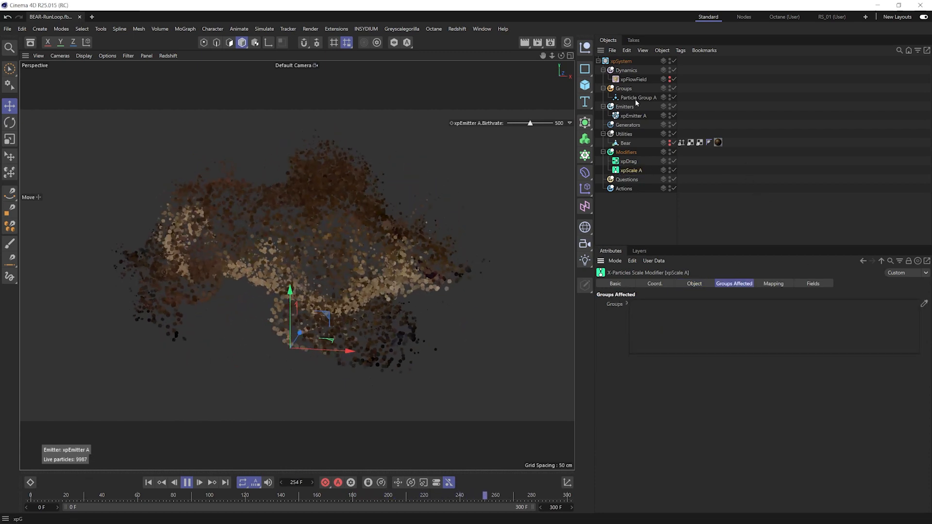
{"action": "left_click_drag", "start_coordinate": [635, 98], "coordinate": [718, 319]}
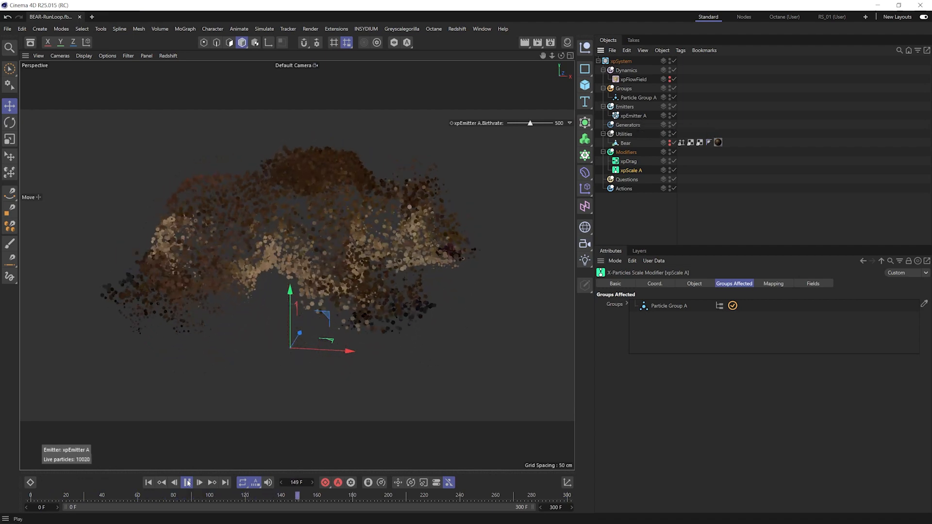
Rewind the simulation to the first frame, duplicate xpEmitter A and rename the copy xpEmitter B.
{"action": "left_click", "coordinate": [149, 483]}
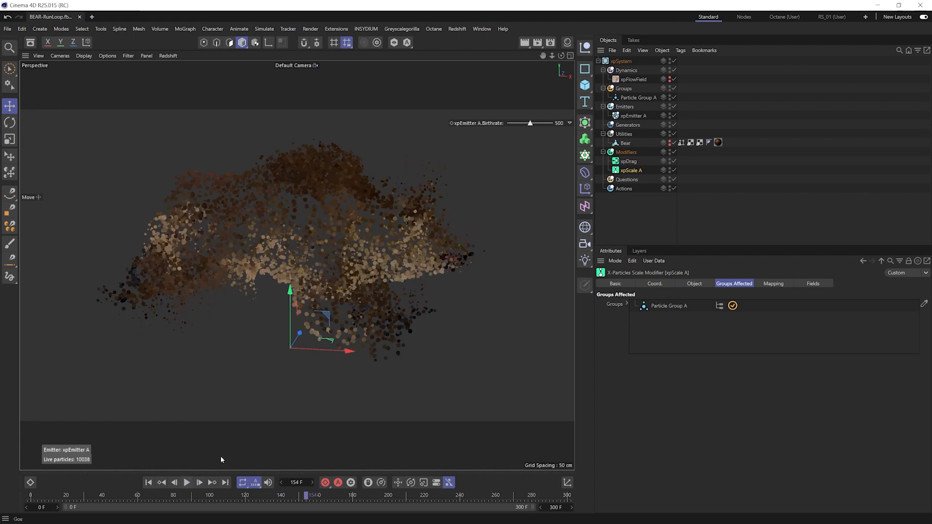
{"action": "left_click", "coordinate": [777, 137]}
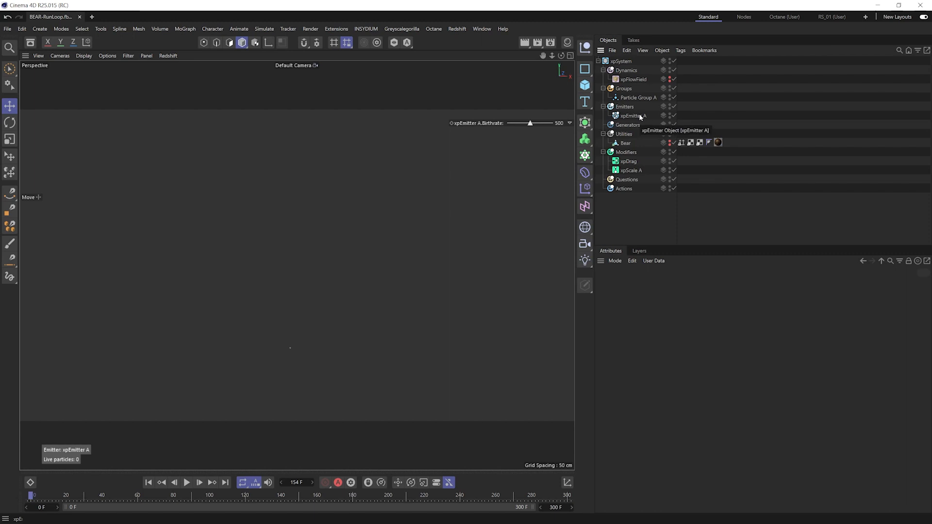
{"action": "left_click_drag", "start_coordinate": [642, 118], "coordinate": [645, 122], "text": "ctrl"}
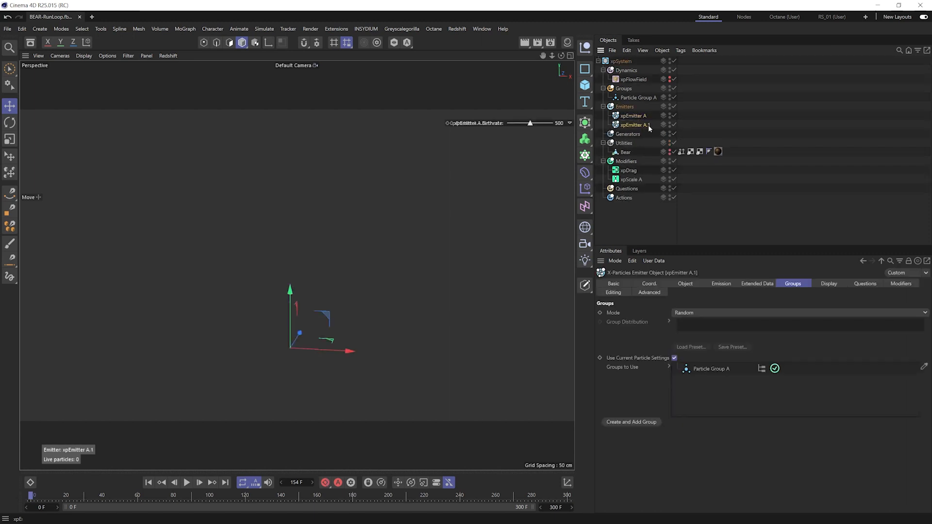
{"action": "double_click", "coordinate": [648, 124]}
{"action": "double_click", "coordinate": [652, 125]}
{"action": "type", "text": "B"}
{"action": "key", "text": "Return"}
Set xpEmitter B's emission Lifespan to 24 F with a Variation of 8 F.
{"action": "left_click", "coordinate": [720, 285]}
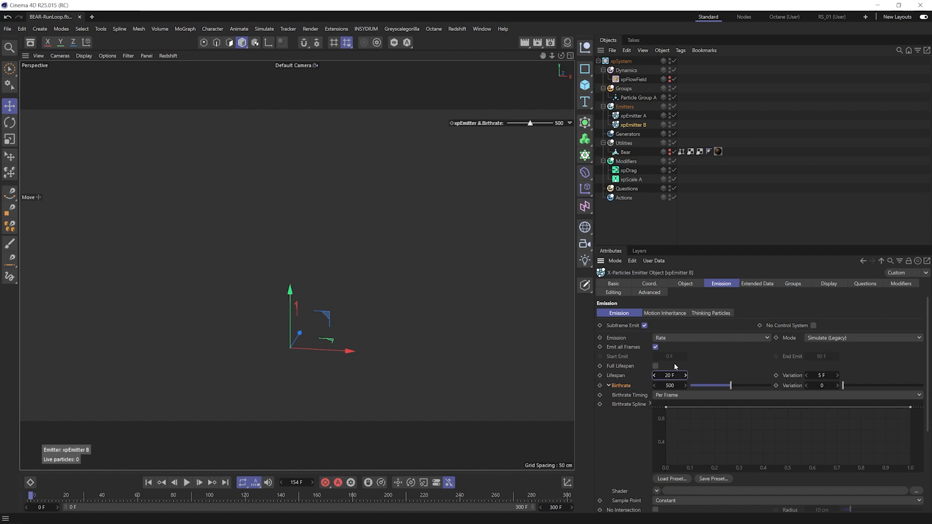
{"action": "type", "text": "24"}
{"action": "key", "text": "Tab"}
Move xpEmitter A's Birthrate slider above xpEmitter B's in the viewport and disable xpEmitter A.
{"action": "left_click", "coordinate": [731, 173]}
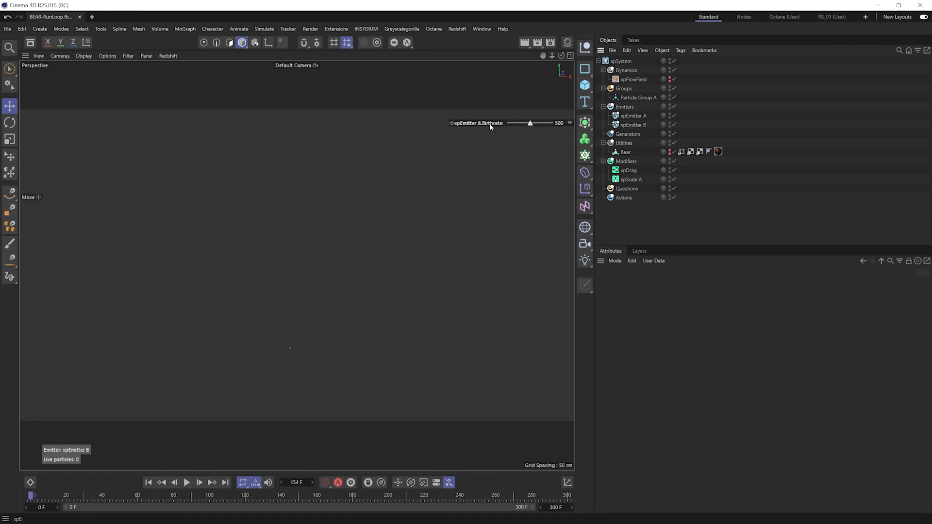
{"action": "mouse_move", "coordinate": [489, 123]}
{"action": "left_mouse_down"}
{"action": "mouse_move", "coordinate": [490, 138]}
{"action": "mouse_move", "coordinate": [496, 112]}
{"action": "left_mouse_up"}
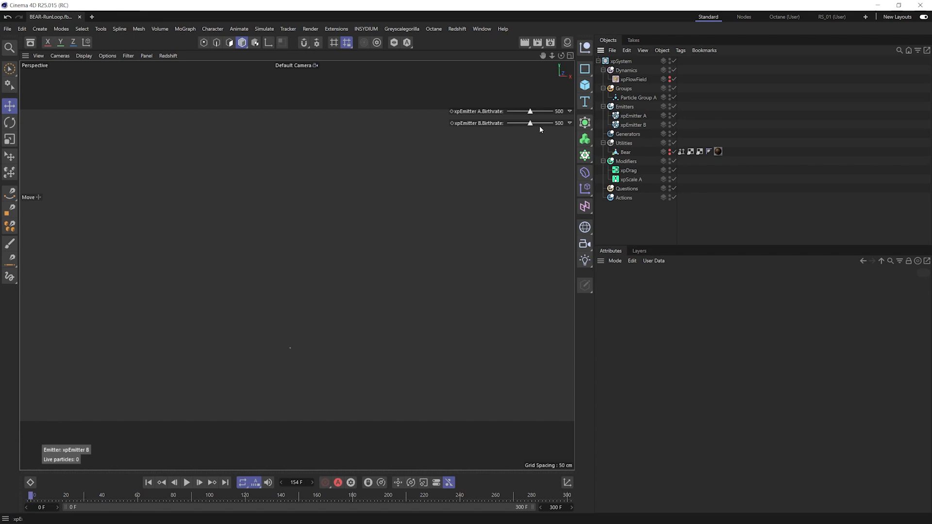
{"action": "left_click", "coordinate": [674, 116]}
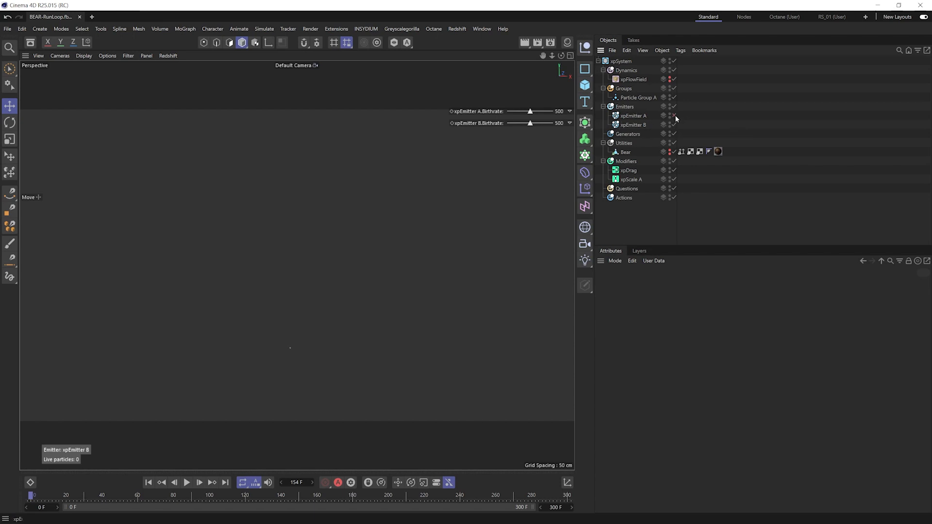
Duplicate Particle Group A within the Groups folder and rename the copy Particle Group B.
{"action": "left_click", "coordinate": [636, 125]}
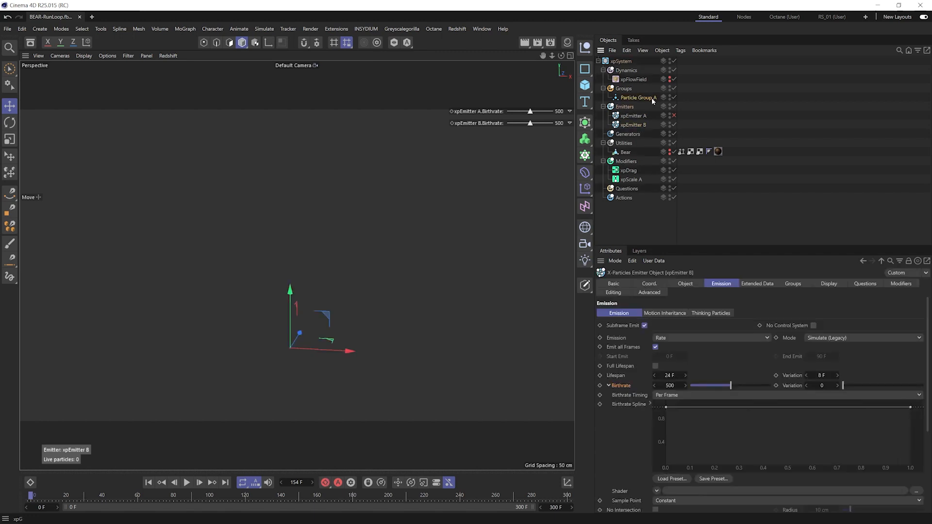
{"action": "left_click_drag", "start_coordinate": [651, 98], "coordinate": [654, 104]}
{"action": "double_click", "coordinate": [653, 108]}
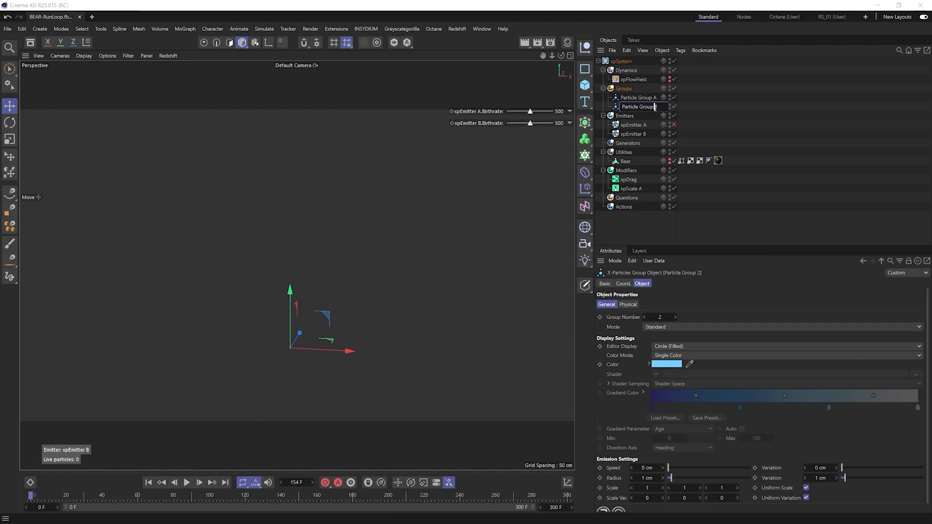
{"action": "key", "text": "Return"}
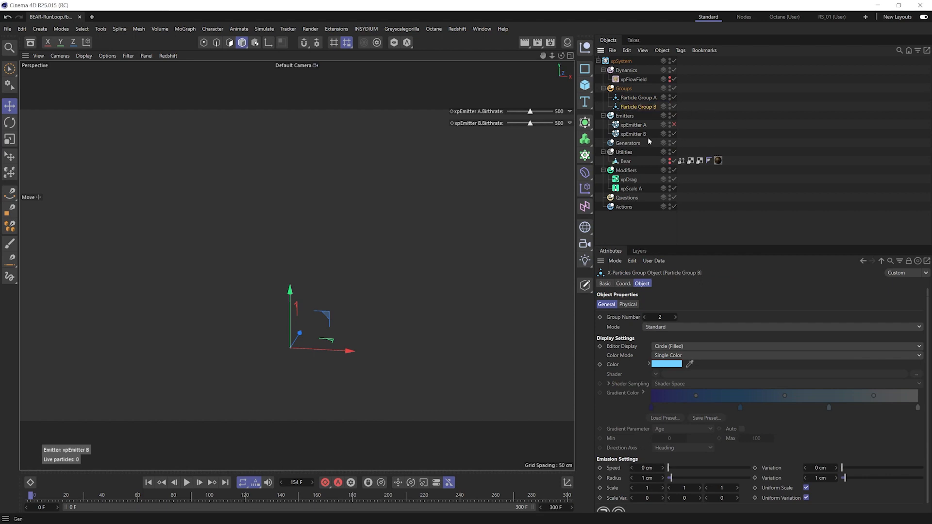
Replace Particle Group A with Particle Group B in xpEmitter B's groups to use.
{"action": "left_click", "coordinate": [633, 134]}
{"action": "left_click", "coordinate": [800, 285]}
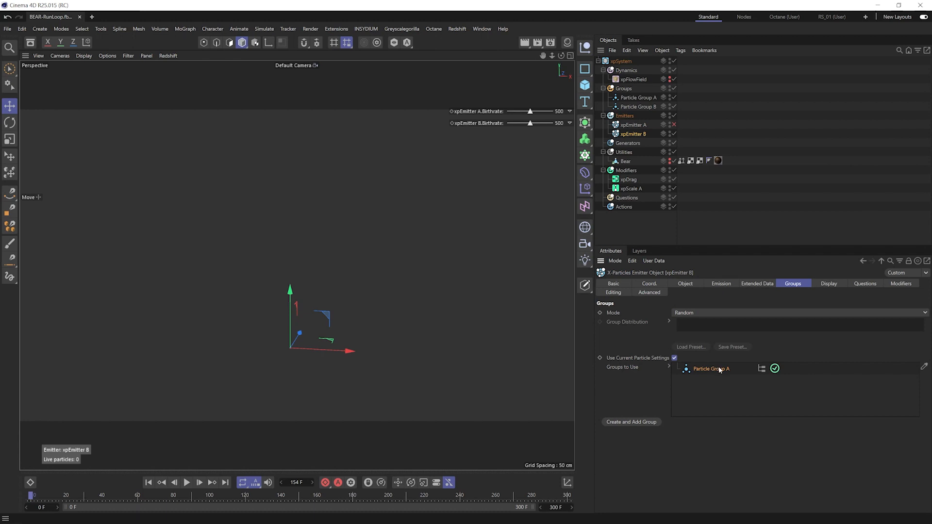
{"action": "key", "text": "Delete"}
{"action": "left_click_drag", "start_coordinate": [640, 106], "coordinate": [639, 110]}
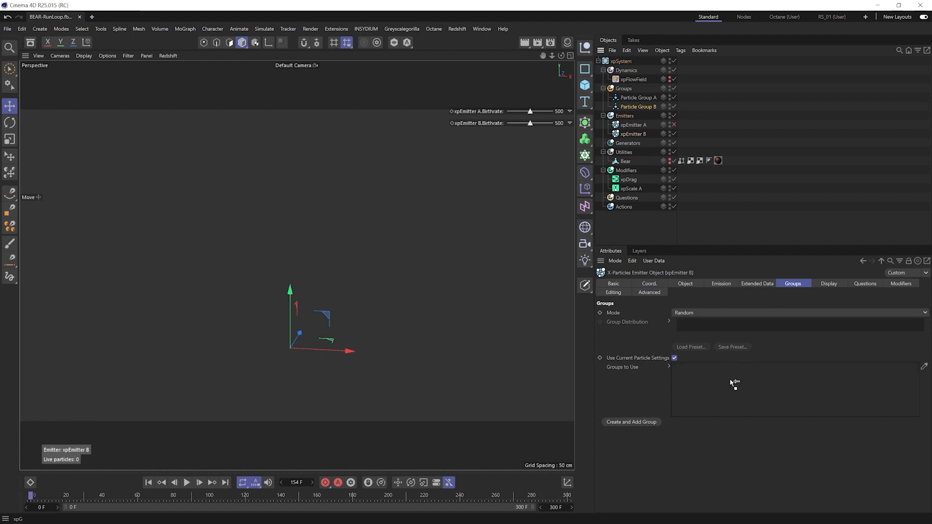
{"action": "left_click_drag", "start_coordinate": [698, 363], "coordinate": [698, 378]}
Duplicate the xpScale A modifier as xpScale B and make it affect Particle Group B instead of Particle Group A.
{"action": "left_click", "coordinate": [631, 189]}
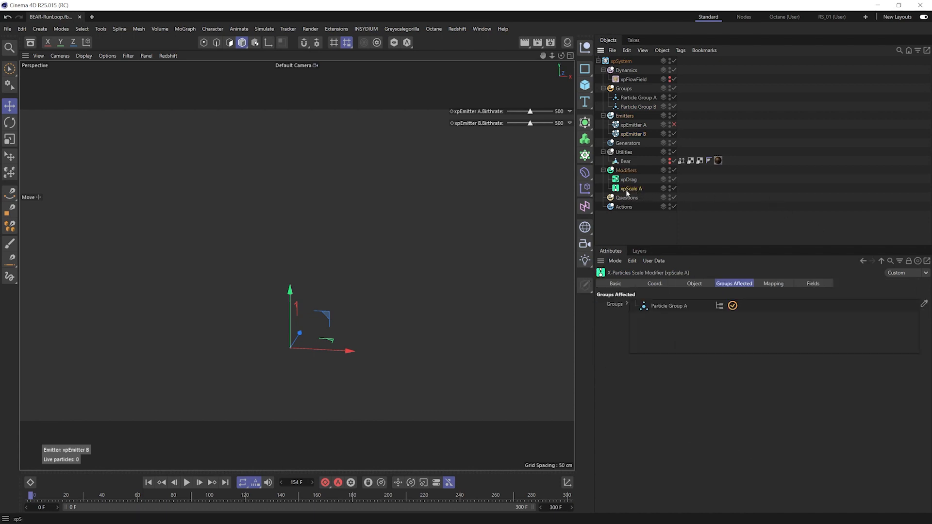
{"action": "left_click_drag", "start_coordinate": [626, 193], "coordinate": [642, 198]}
{"action": "double_click", "coordinate": [641, 198]}
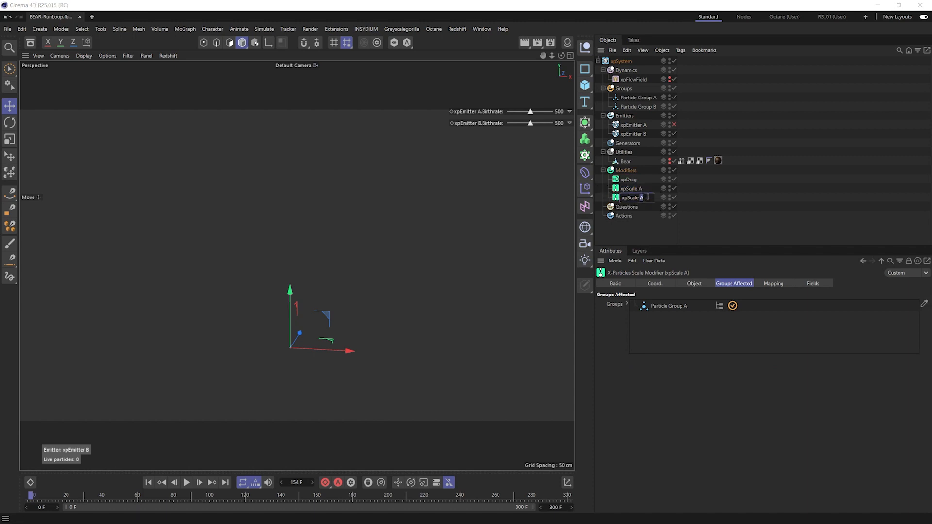
{"action": "key", "text": "Return"}
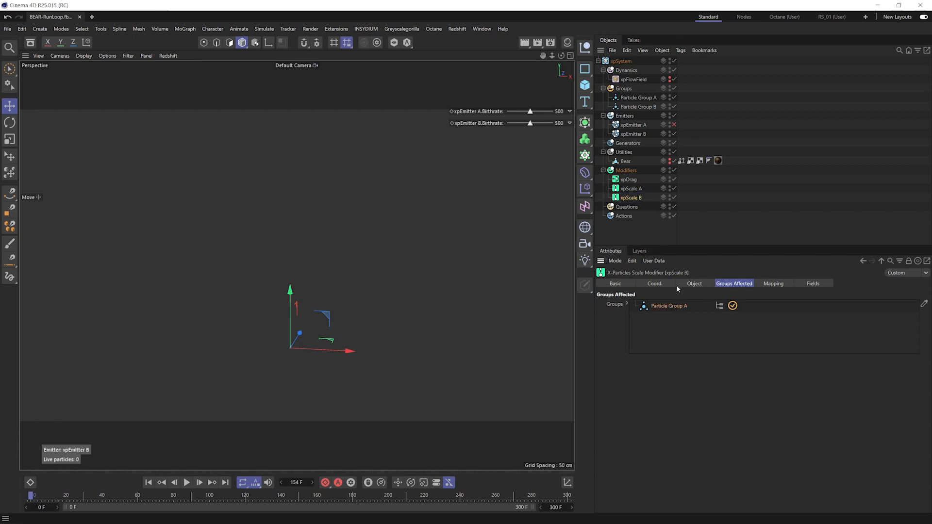
{"action": "left_click_drag", "start_coordinate": [644, 109], "coordinate": [688, 329]}
Reshape xpScale B's radius-over-lifespan mapping curve with its peak at about 0.2 and a shorter, raised end tangent for a straighter falloff.
{"action": "left_click", "coordinate": [774, 285]}
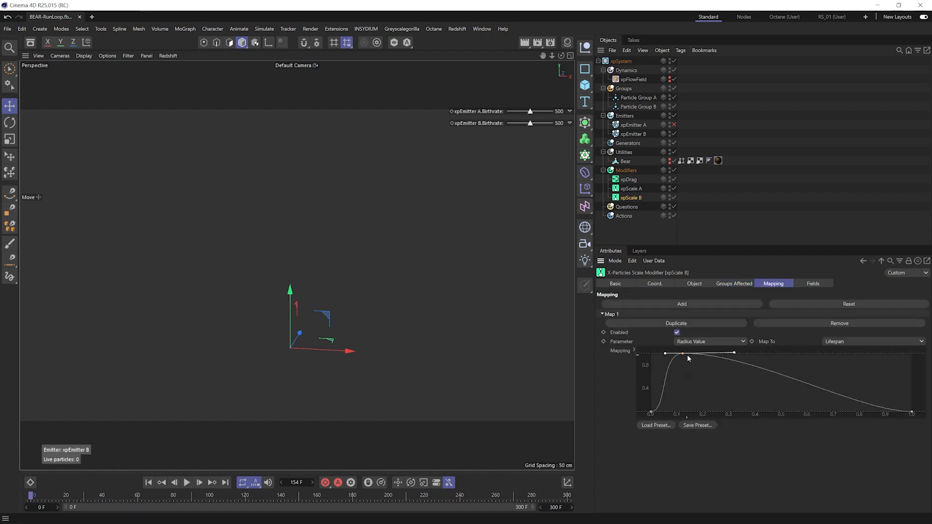
{"action": "left_click_drag", "start_coordinate": [682, 353], "coordinate": [707, 354]}
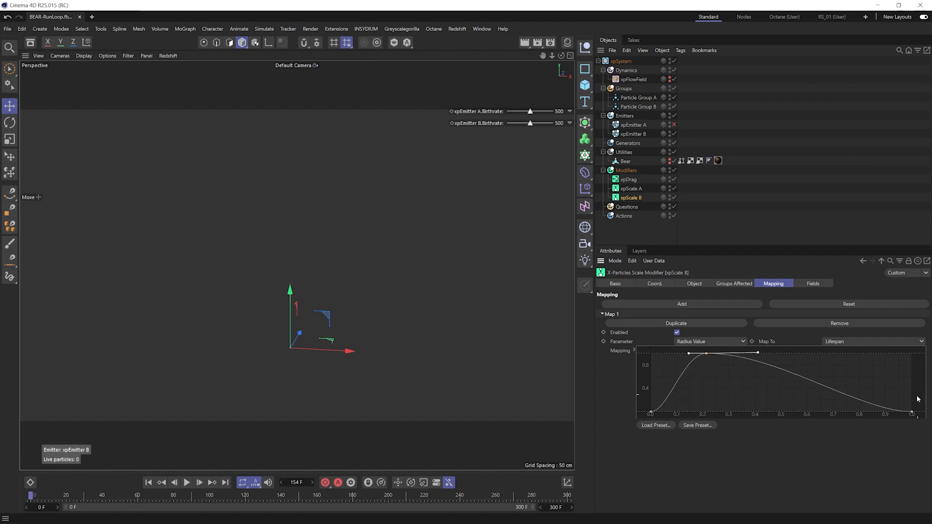
{"action": "left_click", "coordinate": [911, 411]}
{"action": "left_click_drag", "start_coordinate": [872, 412], "coordinate": [896, 407]}
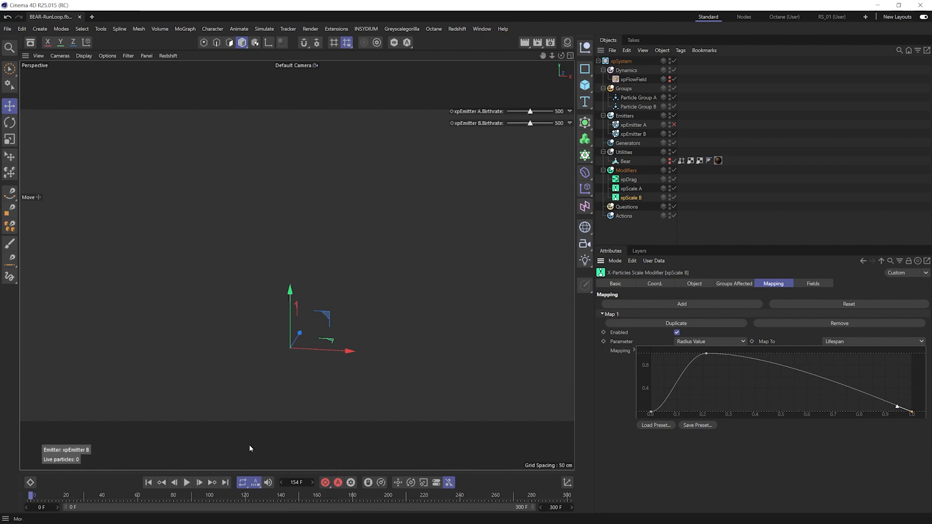
Play the simulation and set xpScale B's Radius Value to 0.5 cm.
{"action": "left_click", "coordinate": [187, 482]}
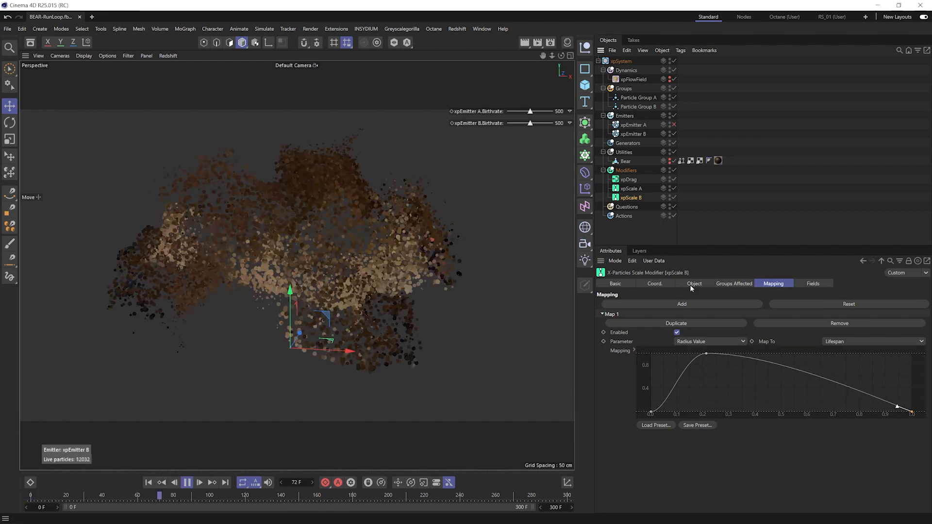
{"action": "left_click", "coordinate": [691, 284]}
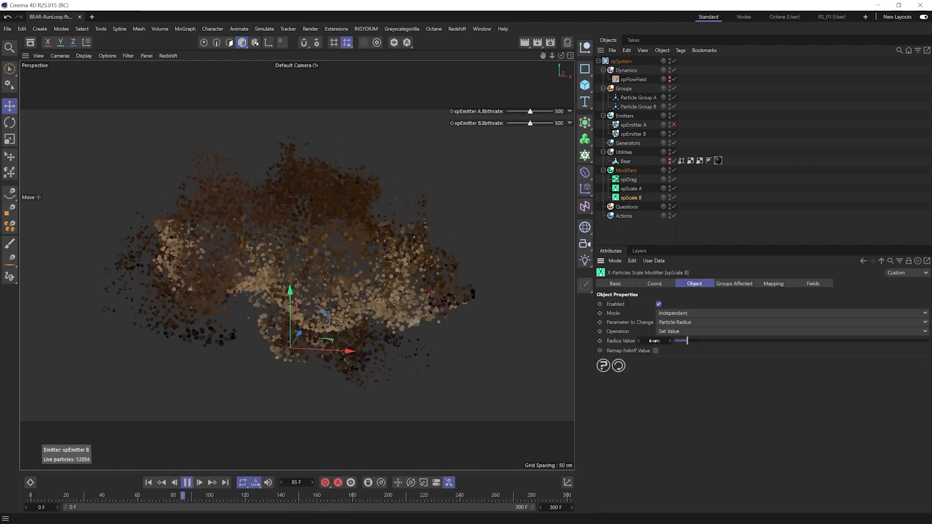
{"action": "double_click", "coordinate": [653, 341]}
{"action": "type", "text": "0.5"}
{"action": "key", "text": "Return"}
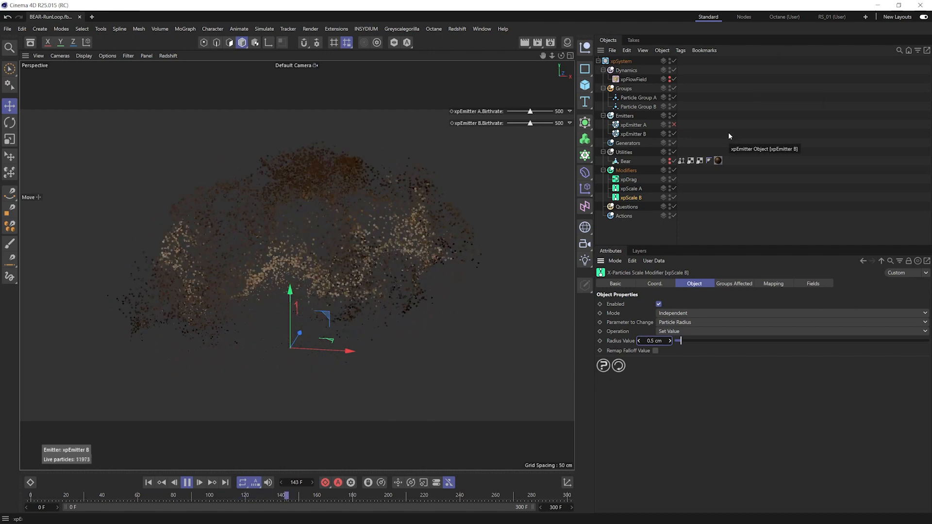
{"action": "left_click", "coordinate": [752, 194]}
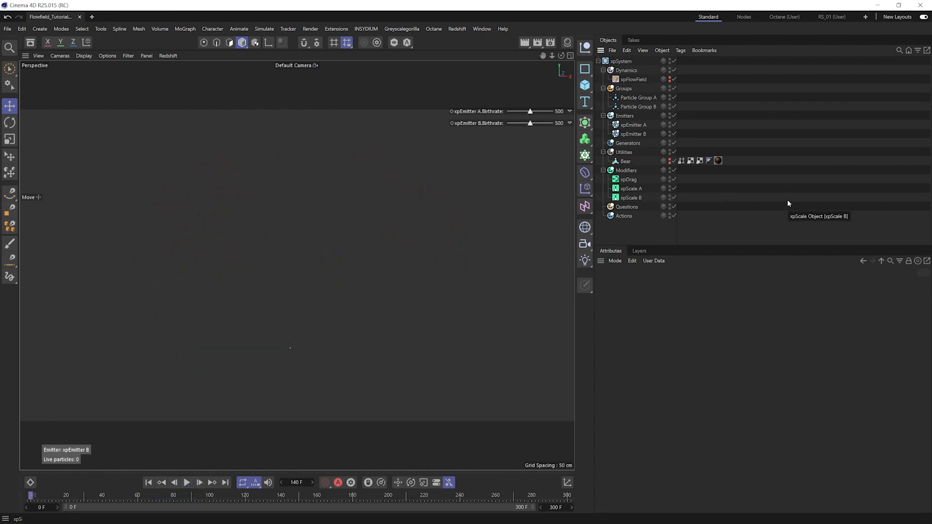
Set the X Position of xpEmitter B's HUD to 14% so it sits beside xpEmitter A's HUD.
{"action": "left_click", "coordinate": [643, 135]}
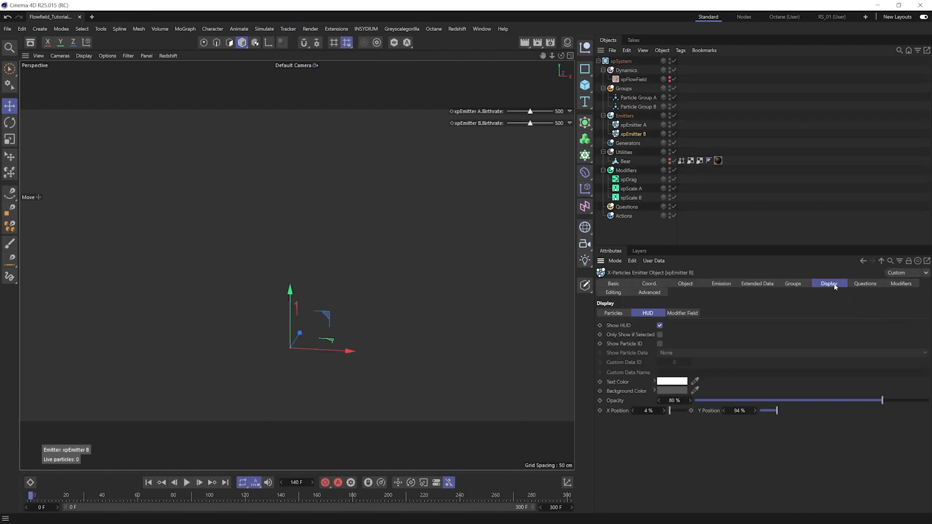
{"action": "left_click_drag", "start_coordinate": [671, 412], "coordinate": [672, 412]}
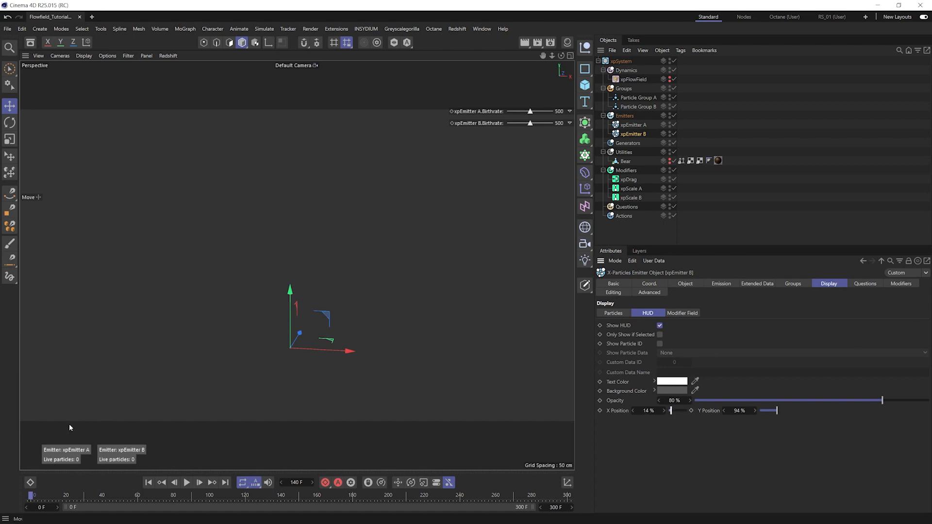
{"action": "left_click", "coordinate": [728, 201]}
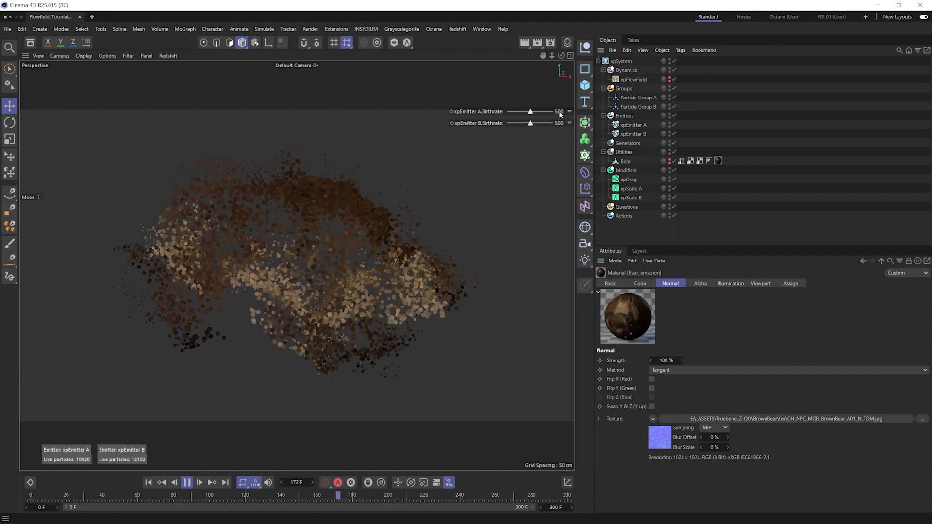
Set the Editor Display of Particle Group A and Particle Group B to Squares.
{"action": "left_click", "coordinate": [646, 106]}
{"action": "left_click", "coordinate": [640, 98], "text": "shift"}
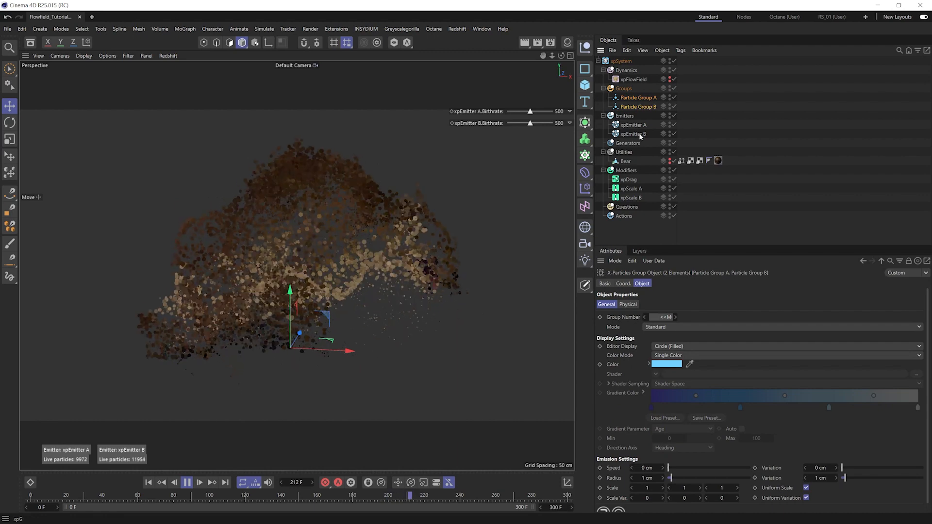
{"action": "left_click", "coordinate": [658, 347]}
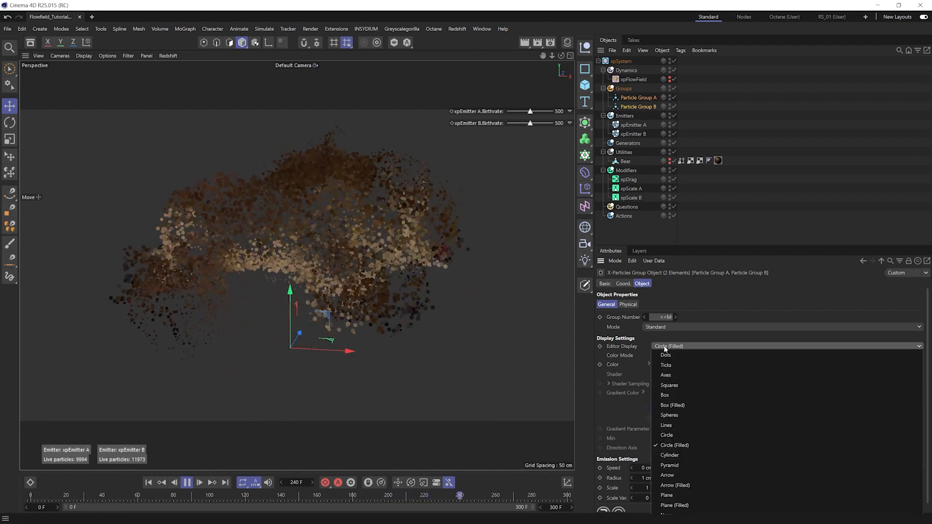
{"action": "left_click", "coordinate": [684, 387]}
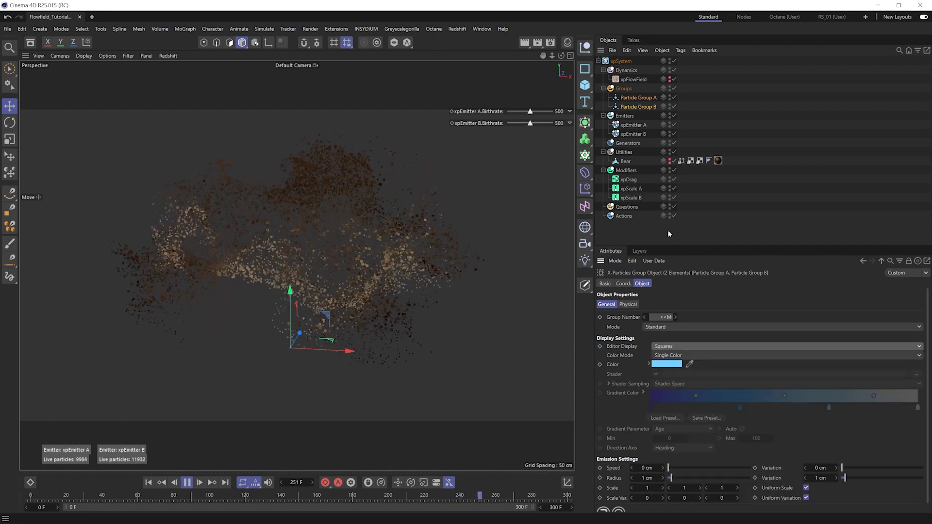
Rewind the simulation, set the Birthrate to 12000 for xpEmitter A and 15000 for xpEmitter B, and play it.
{"action": "left_click", "coordinate": [187, 482]}
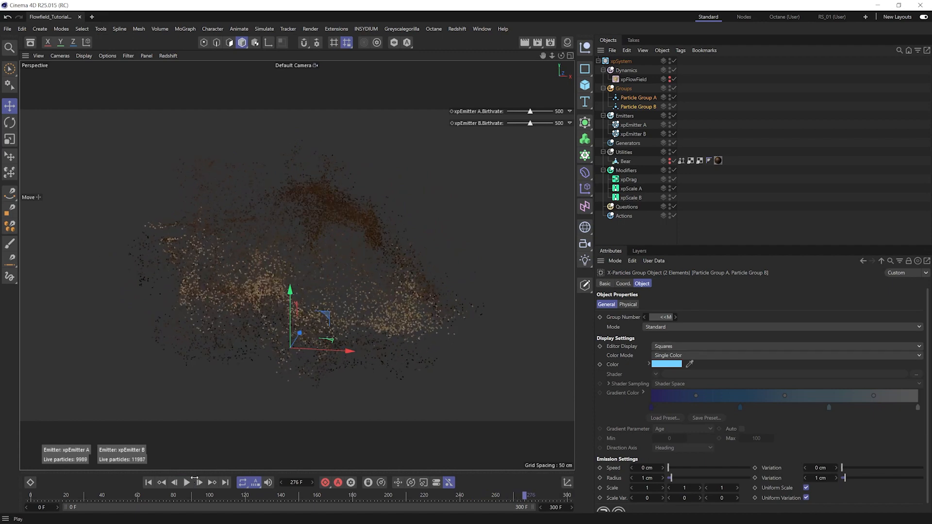
{"action": "left_click", "coordinate": [148, 482]}
{"action": "double_click", "coordinate": [559, 111]}
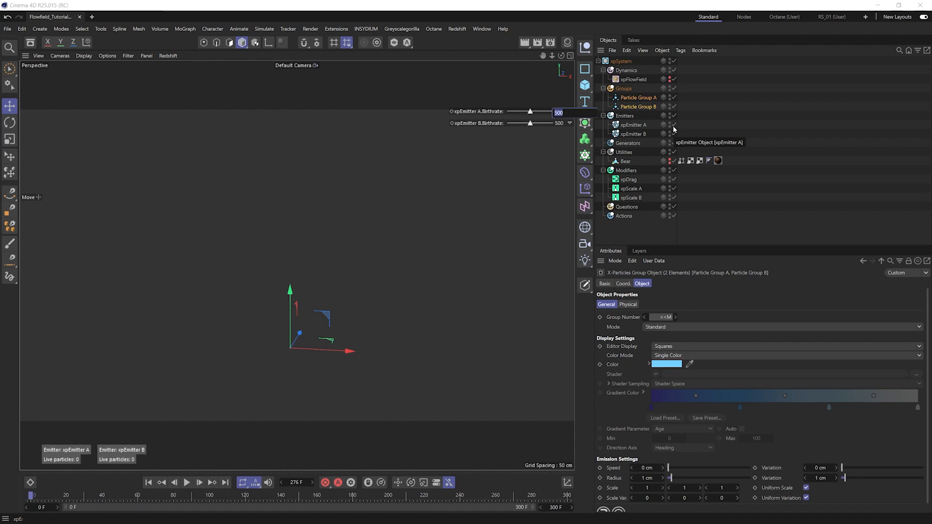
{"action": "type", "text": "12000"}
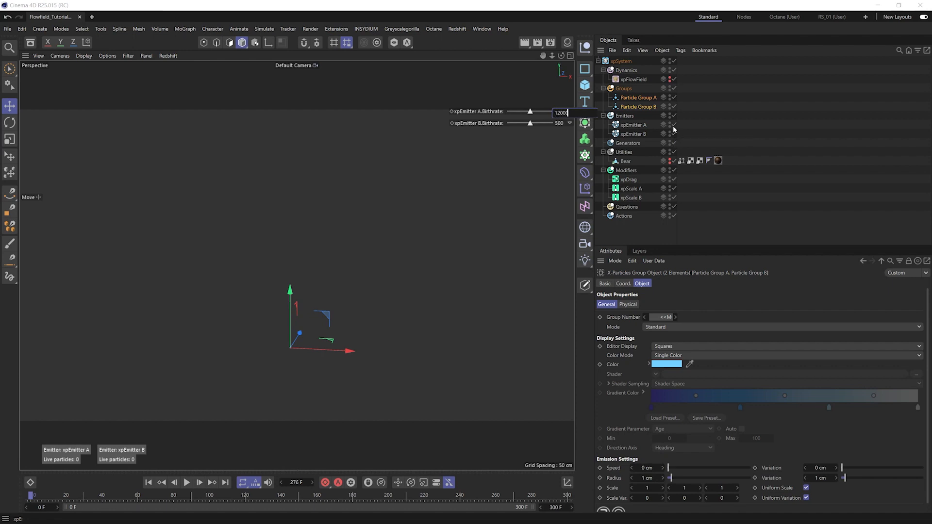
{"action": "double_click", "coordinate": [559, 123]}
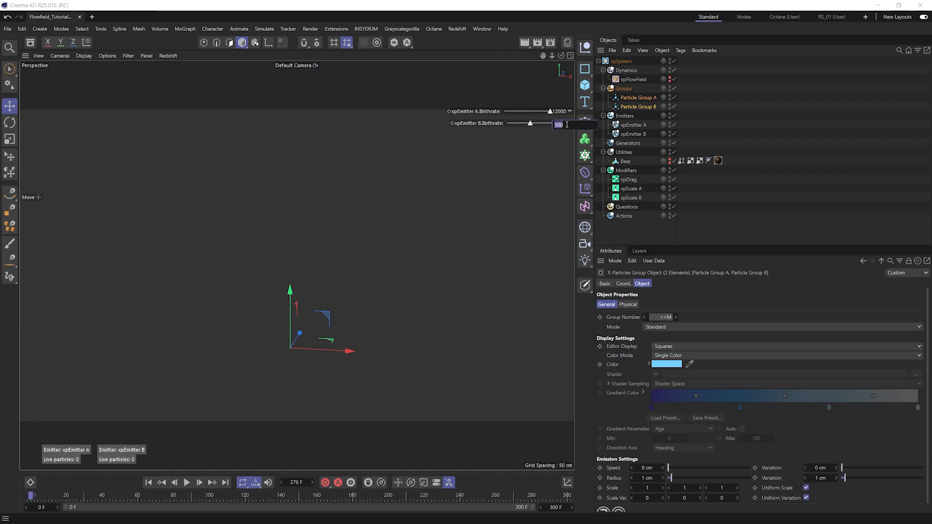
{"action": "type", "text": "15000"}
{"action": "key", "text": "Return"}
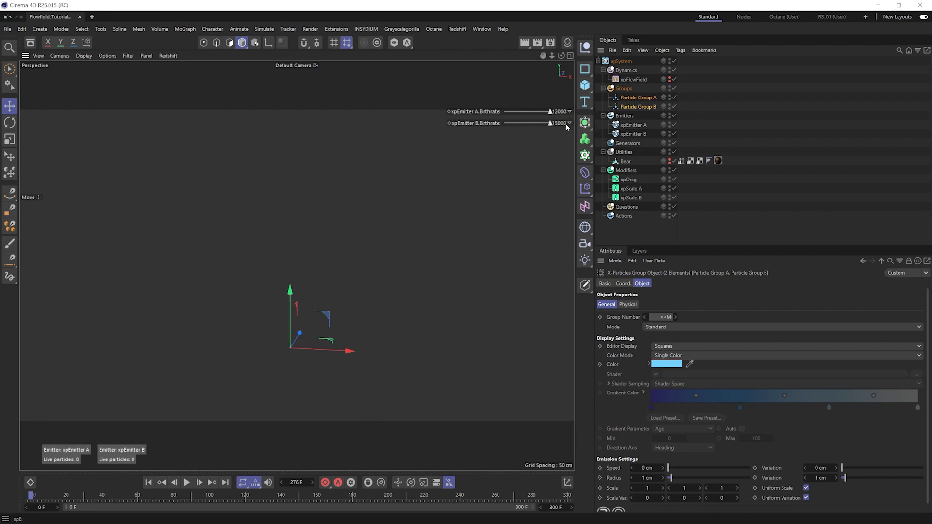
{"action": "left_click", "coordinate": [784, 119]}
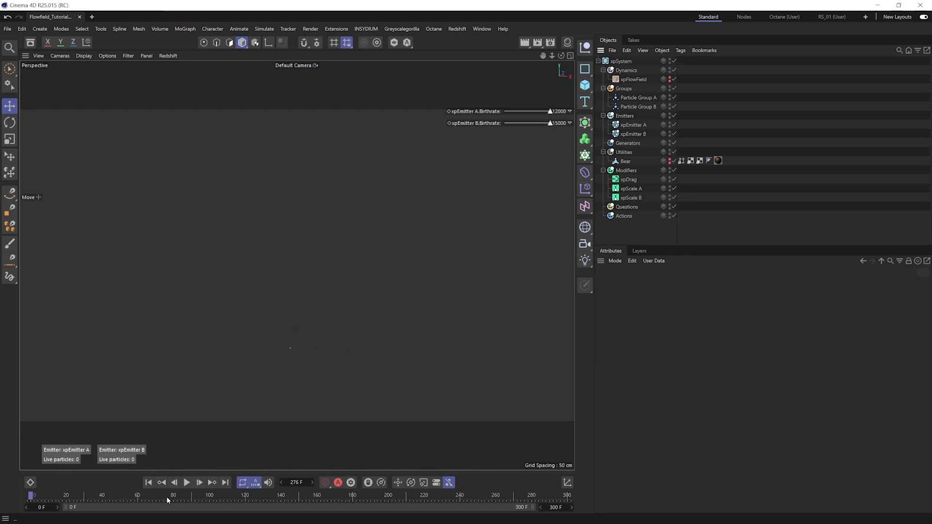
{"action": "left_click", "coordinate": [188, 482]}
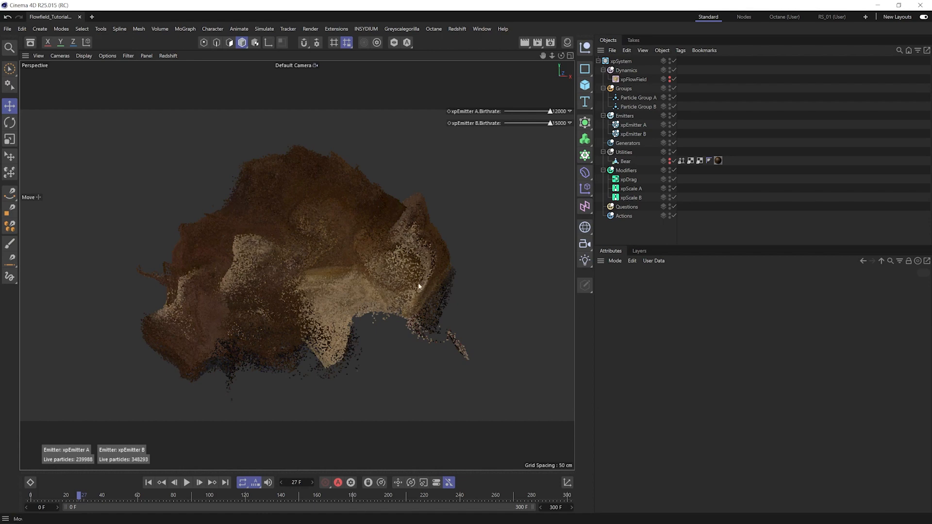
Show the Bear in the viewport again and rewind the animation to the first frame.
{"action": "mouse_move", "coordinate": [332, 247]}
{"action": "left_mouse_down", "text": "alt"}
{"action": "mouse_move", "coordinate": [359, 246]}
{"action": "mouse_move", "coordinate": [333, 244]}
{"action": "mouse_move", "coordinate": [342, 247]}
{"action": "left_mouse_up", "text": "alt"}
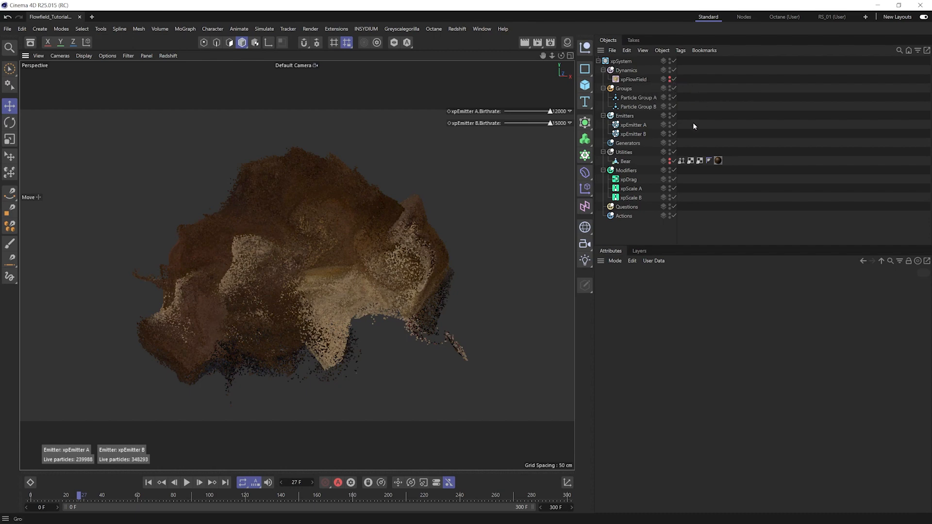
{"action": "left_click", "coordinate": [669, 161]}
{"action": "key", "text": "shift+f"}
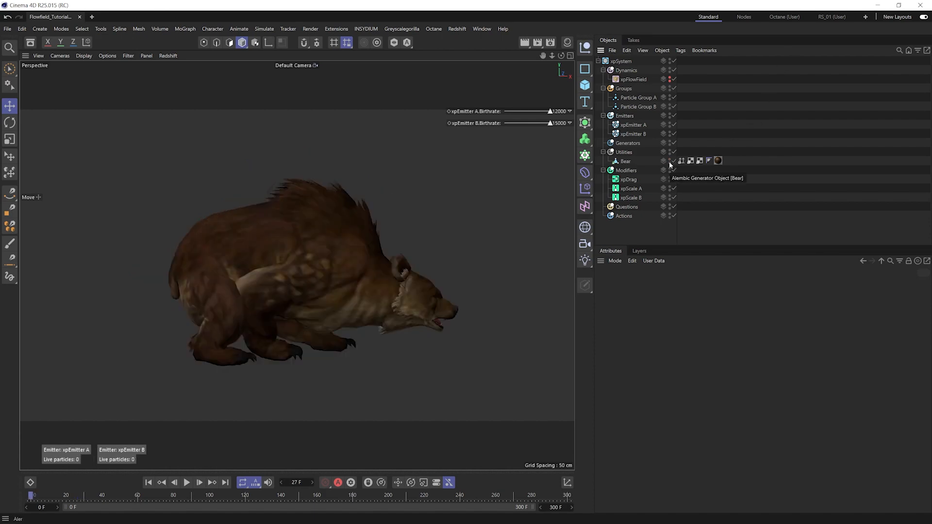
Show the xpFlowField modifier in the viewport and add a Linear Field to its Fields list.
{"action": "left_click", "coordinate": [670, 79]}
{"action": "left_click", "coordinate": [635, 78]}
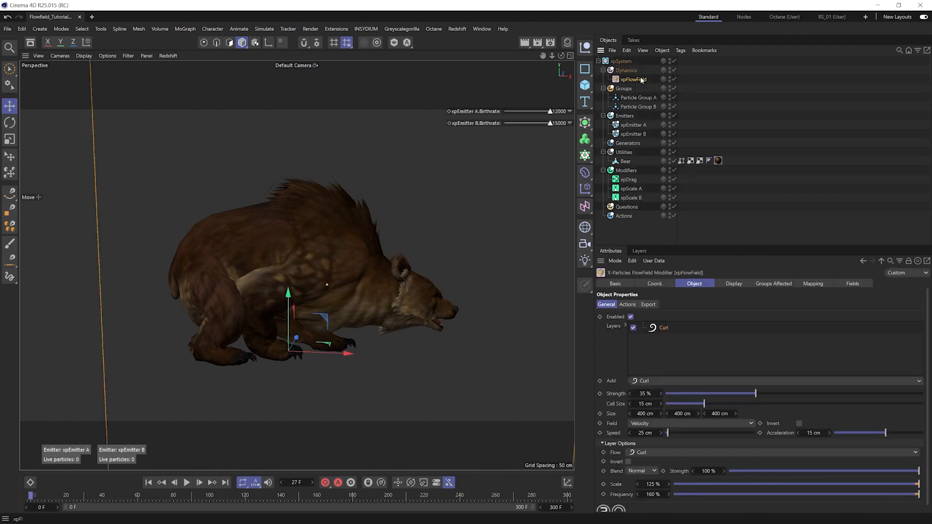
{"action": "left_click", "coordinate": [854, 284]}
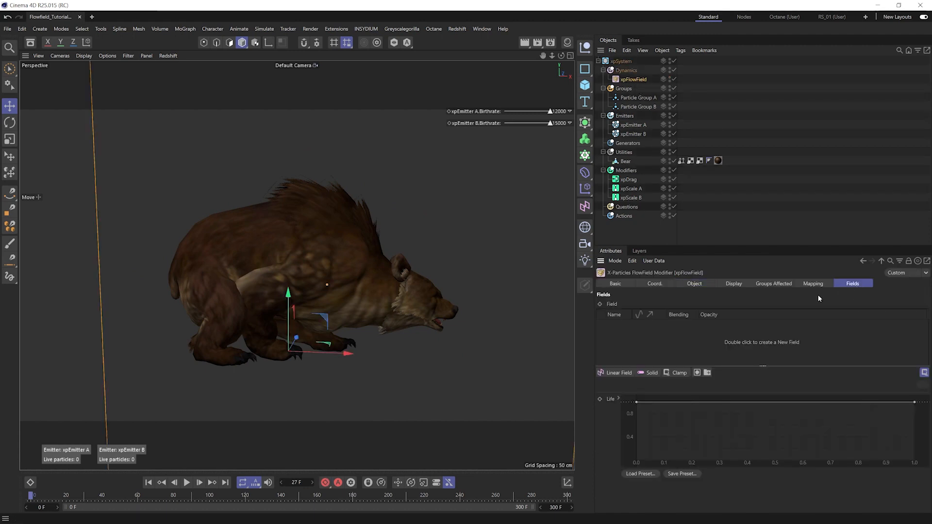
{"action": "left_click", "coordinate": [618, 373]}
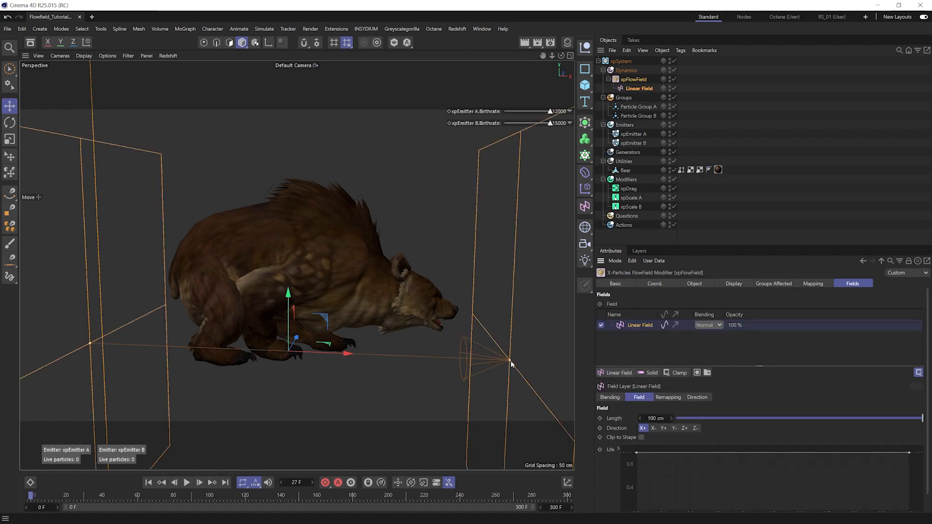
Shorten the Linear Field to about 42 cm and move it towards the bear's head.
{"action": "left_click_drag", "start_coordinate": [509, 360], "coordinate": [379, 344]}
{"action": "left_click_drag", "start_coordinate": [326, 319], "coordinate": [452, 250]}
In the Front view, move the xpFlowField together with its Linear Field forward towards the bear's head, and return to the full Perspective view.
{"action": "middle_click", "coordinate": [424, 177]}
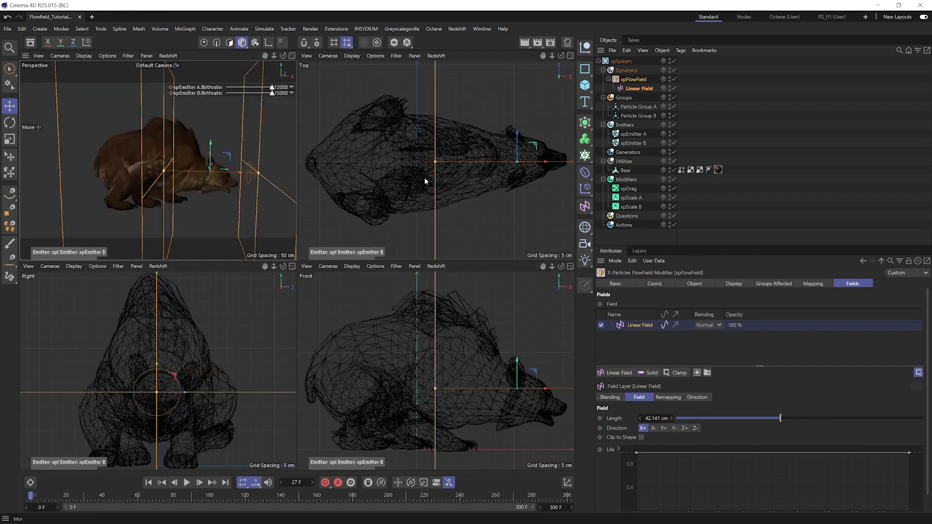
{"action": "scroll", "coordinate": [476, 328], "scroll_direction": "down", "scroll_amount": 3}
{"action": "left_click", "coordinate": [476, 327]}
{"action": "scroll", "coordinate": [530, 348], "scroll_direction": "down", "scroll_amount": 2}
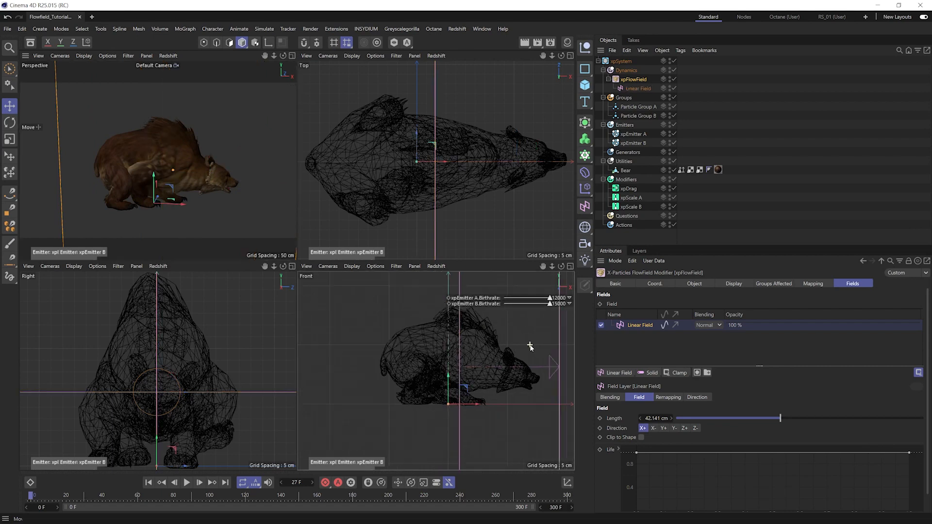
{"action": "middle_click_drag", "start_coordinate": [517, 350], "coordinate": [477, 382], "text": "alt"}
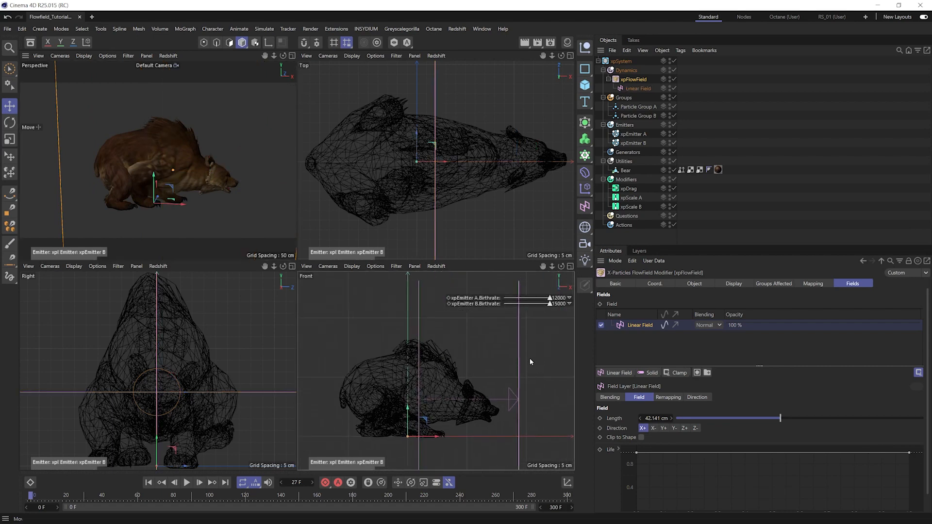
{"action": "scroll", "coordinate": [530, 359], "scroll_direction": "down", "scroll_amount": 2}
{"action": "middle_click_drag", "start_coordinate": [532, 365], "coordinate": [493, 360], "text": "alt"}
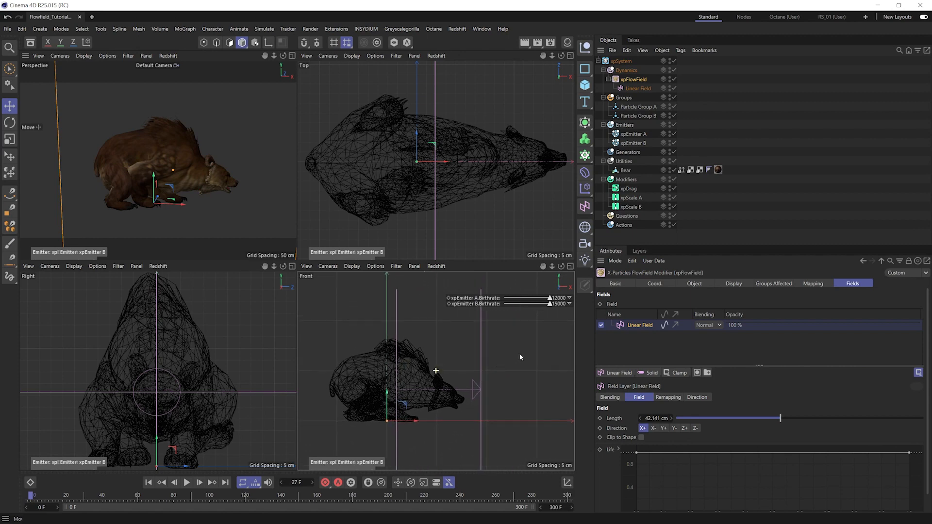
{"action": "left_click_drag", "start_coordinate": [511, 385], "coordinate": [553, 371]}
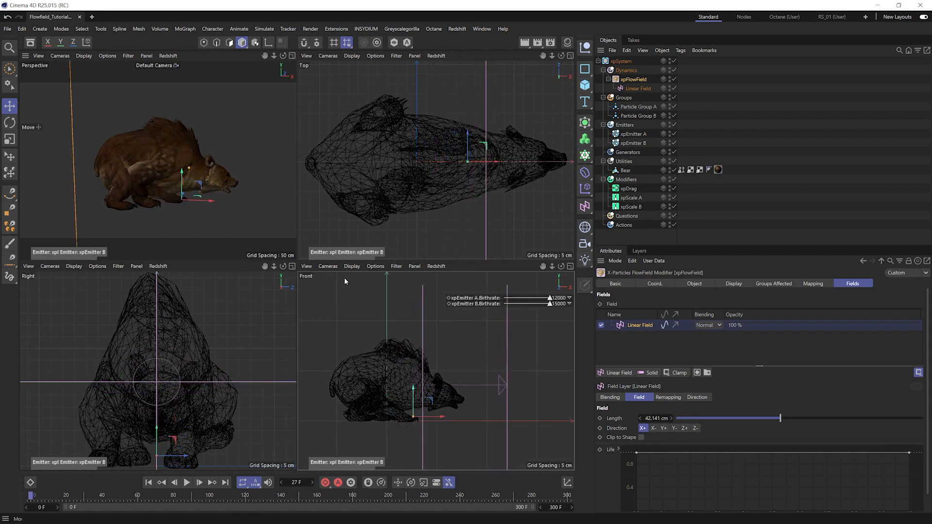
{"action": "middle_click", "coordinate": [186, 111]}
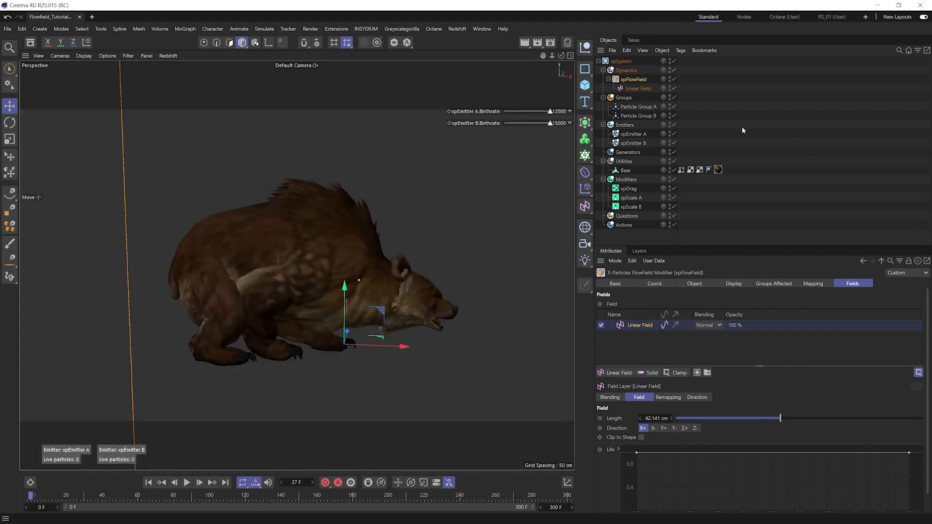
Play the simulation, set the Linear Field's Direction to X-, and restart from the first frame.
{"action": "left_click", "coordinate": [186, 482]}
{"action": "left_click", "coordinate": [653, 428]}
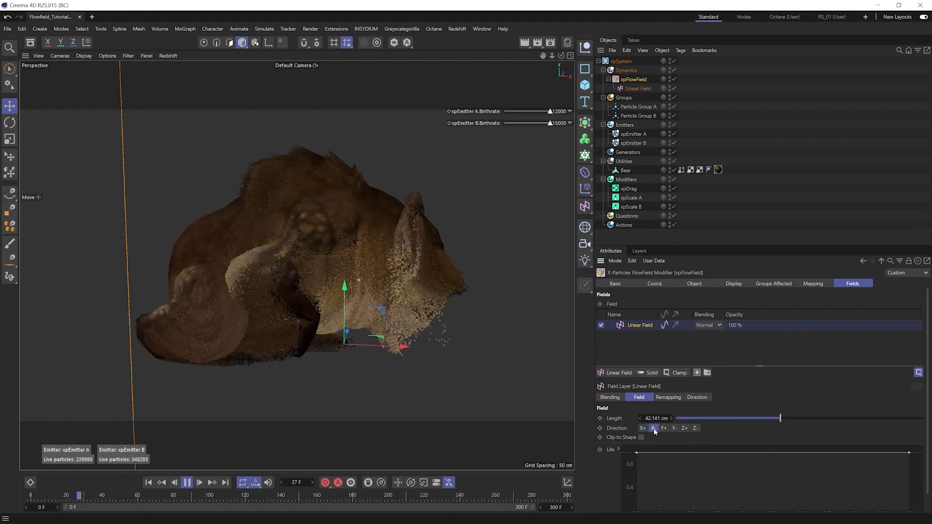
{"action": "key", "text": "shift+f"}
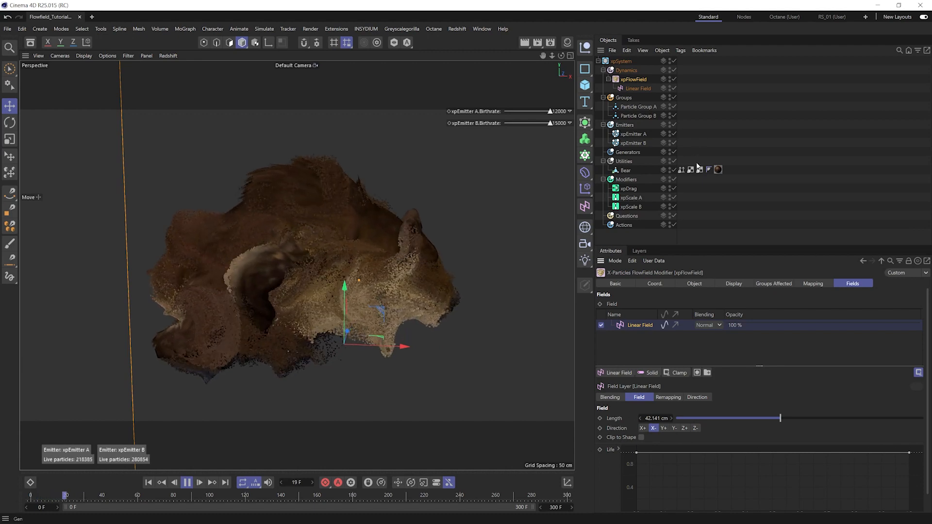
Hide the Bear during playback to watch only the particles, and stop the simulation.
{"action": "left_click", "coordinate": [670, 172], "text": "alt"}
{"action": "left_click", "coordinate": [670, 172], "text": "alt"}
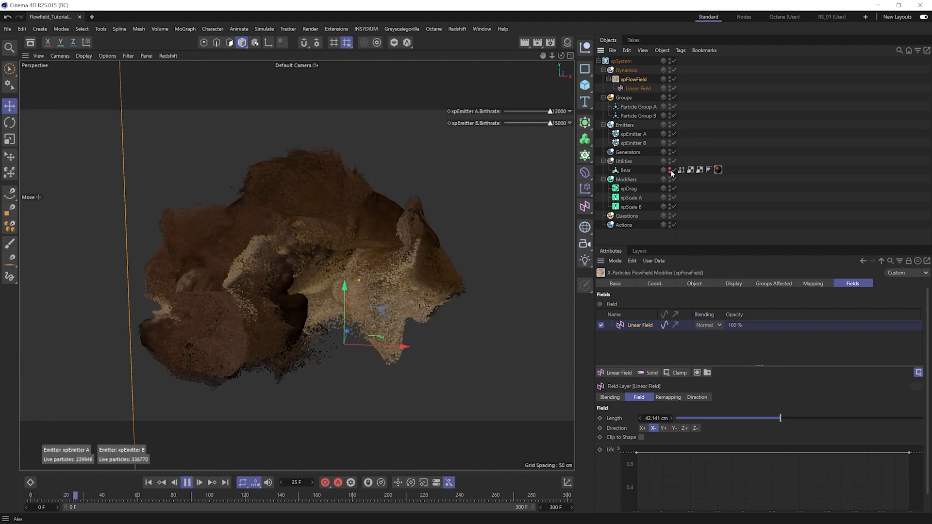
{"action": "left_click", "coordinate": [779, 193]}
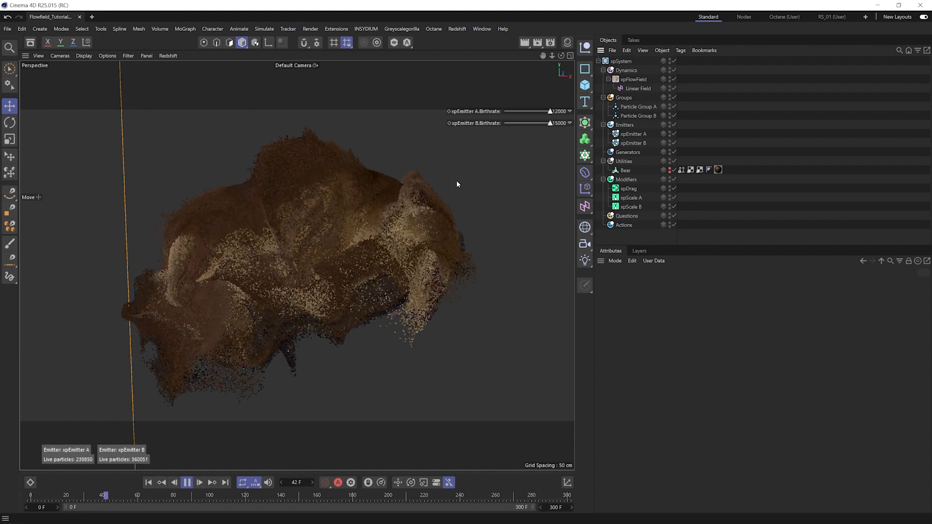
{"action": "left_click", "coordinate": [187, 484]}
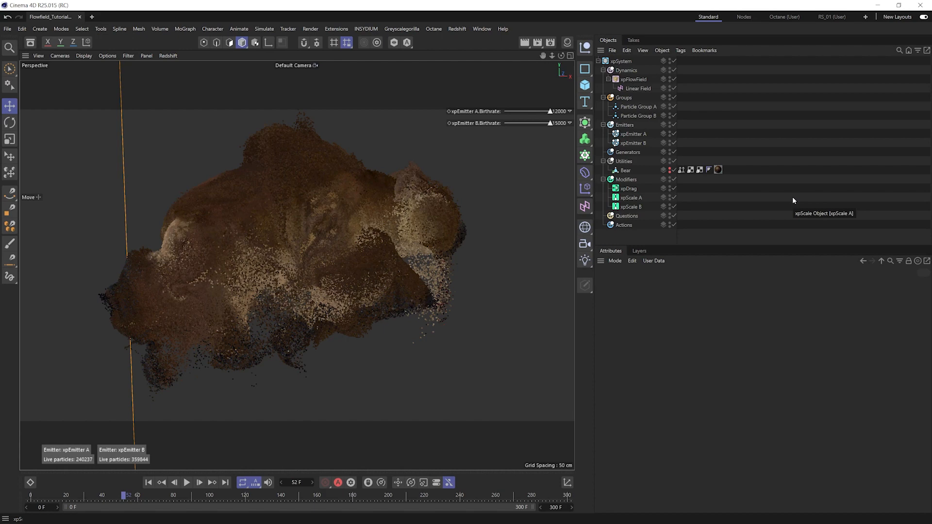
Rewind the simulation and enable Use Motion Inheritance for both xpEmitter A and xpEmitter B.
{"action": "key", "text": "v"}
{"action": "key", "text": "shift+f"}
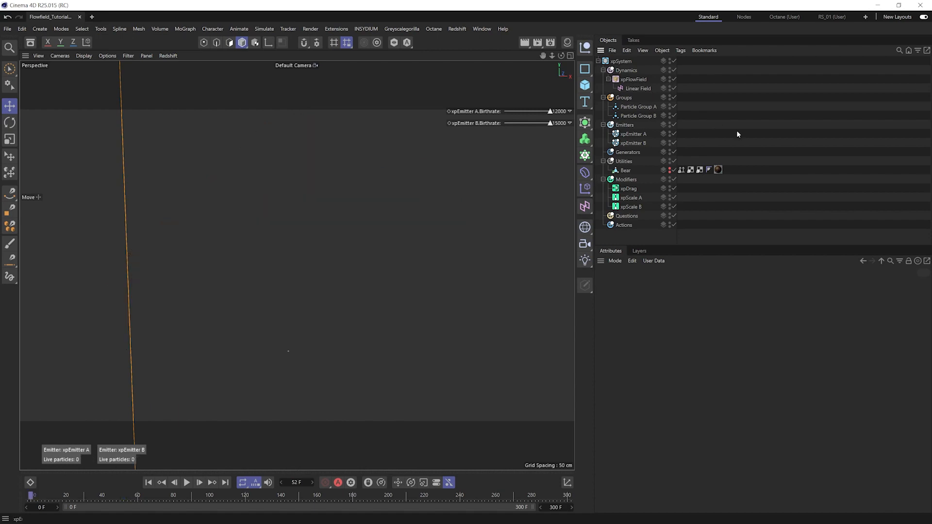
{"action": "left_click", "coordinate": [642, 137]}
{"action": "left_click", "coordinate": [644, 143], "text": "ctrl"}
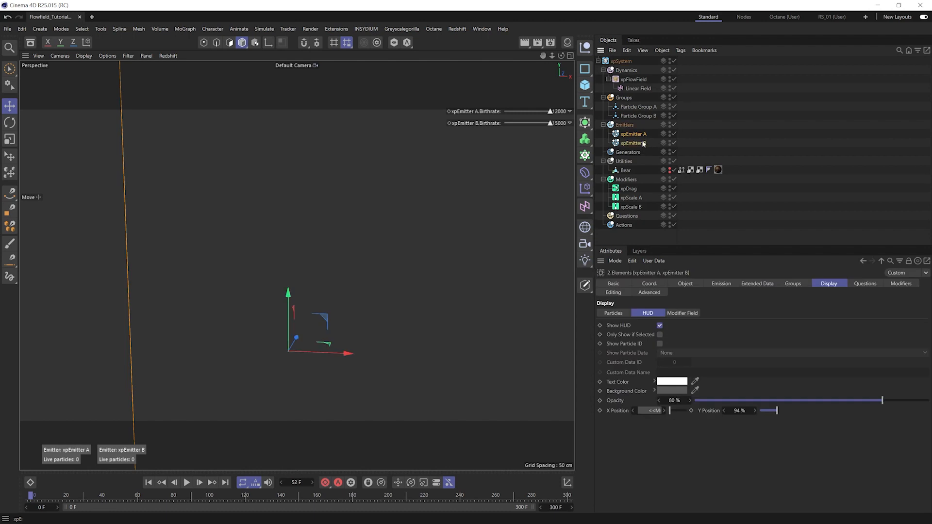
{"action": "left_click", "coordinate": [721, 284]}
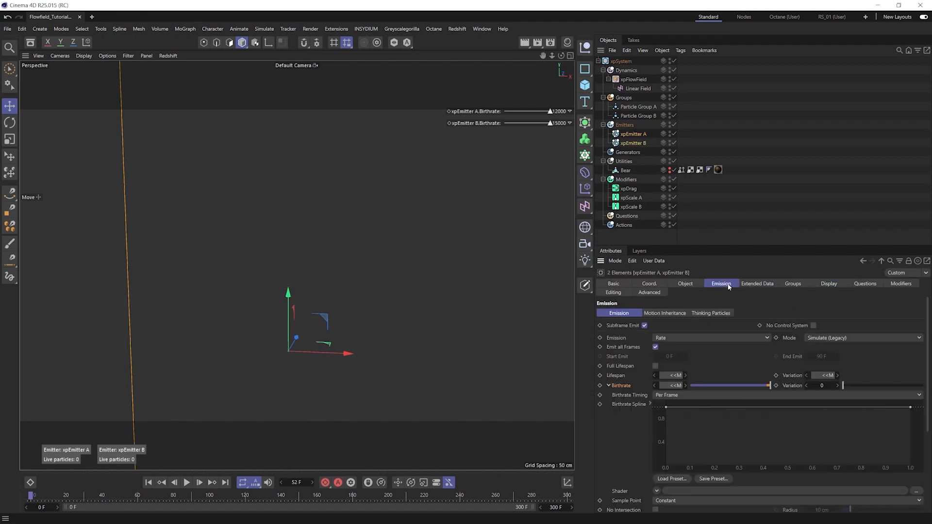
{"action": "left_click", "coordinate": [678, 314]}
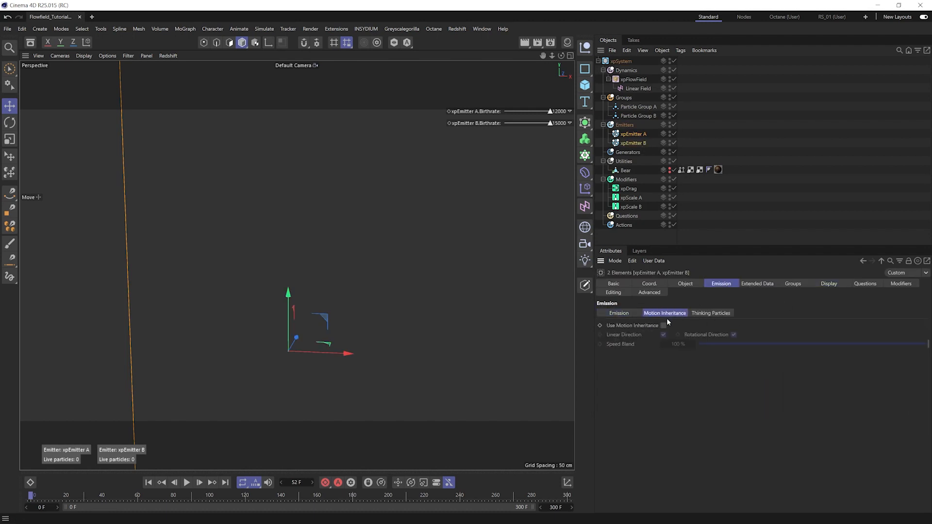
{"action": "left_click", "coordinate": [663, 325]}
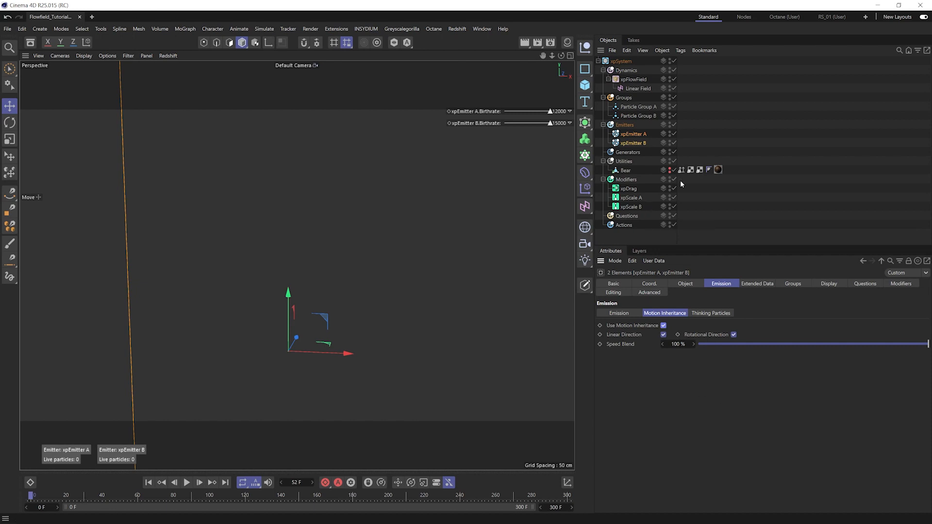
Set the motion inheritance Speed Blend of both emitters to 10%.
{"action": "double_click", "coordinate": [678, 344]}
{"action": "type", "text": "10"}
{"action": "key", "text": "Return"}
{"action": "left_click", "coordinate": [750, 188]}
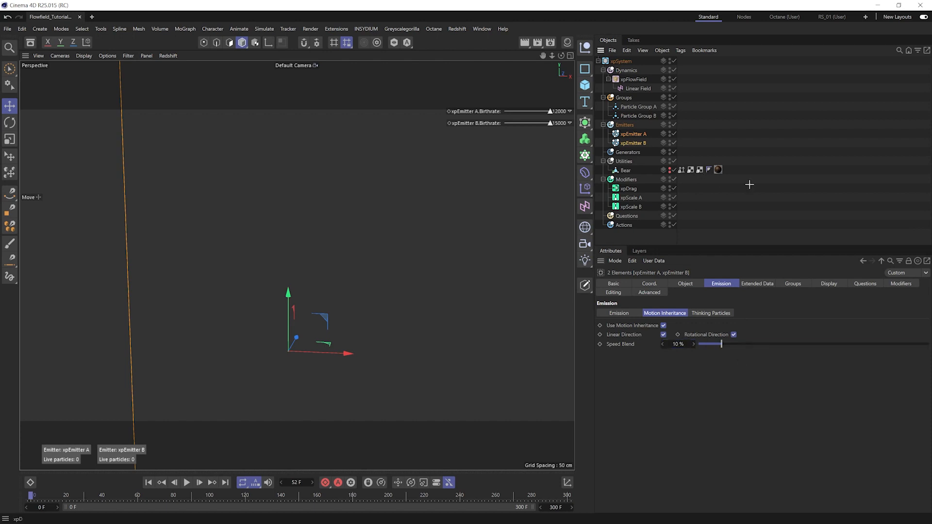
Hide the xpFlowField in the viewport and set the render settings' Renderer to Viewport Renderer.
{"action": "left_click", "coordinate": [669, 77]}
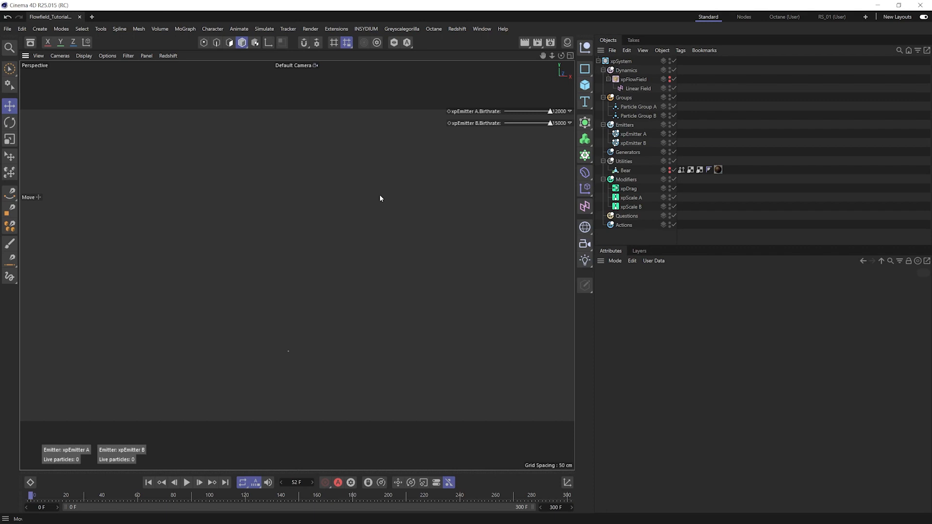
{"action": "key", "text": "ctrl+b"}
{"action": "left_click_drag", "start_coordinate": [494, 187], "coordinate": [433, 135]}
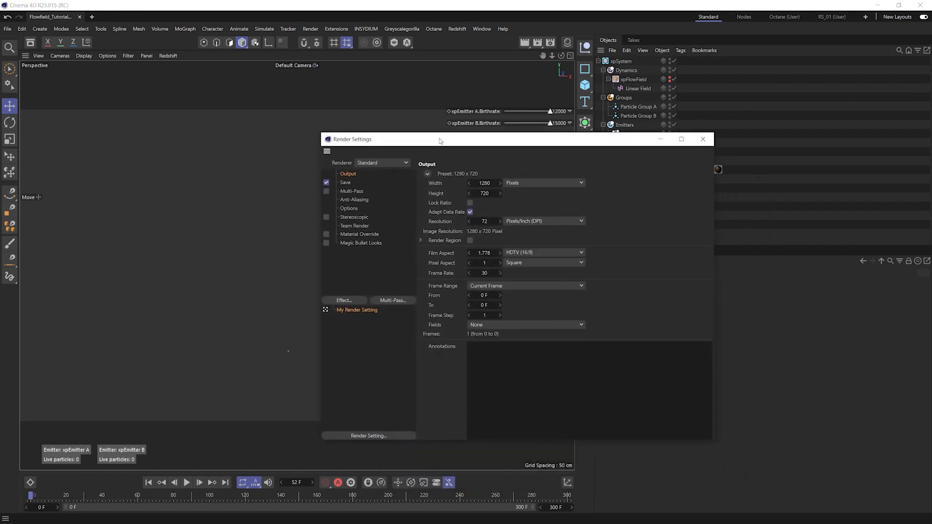
{"action": "left_click", "coordinate": [394, 158]}
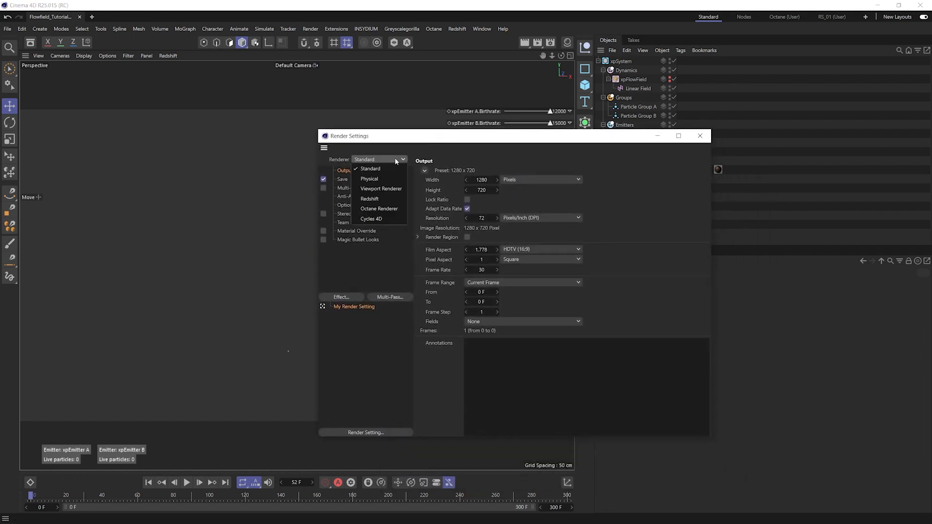
{"action": "left_click", "coordinate": [386, 189]}
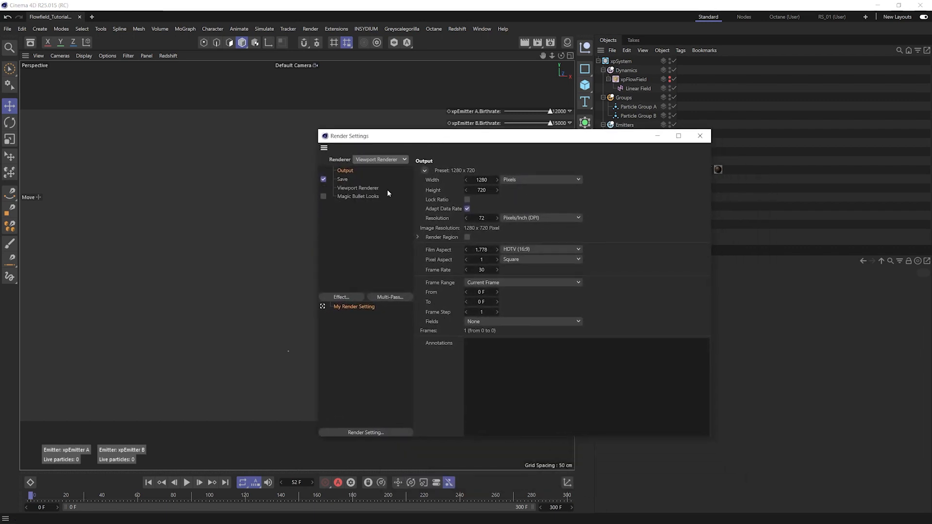
Disable saving for the render and set the output frame range to run from 0 to 149.
{"action": "left_click", "coordinate": [324, 180]}
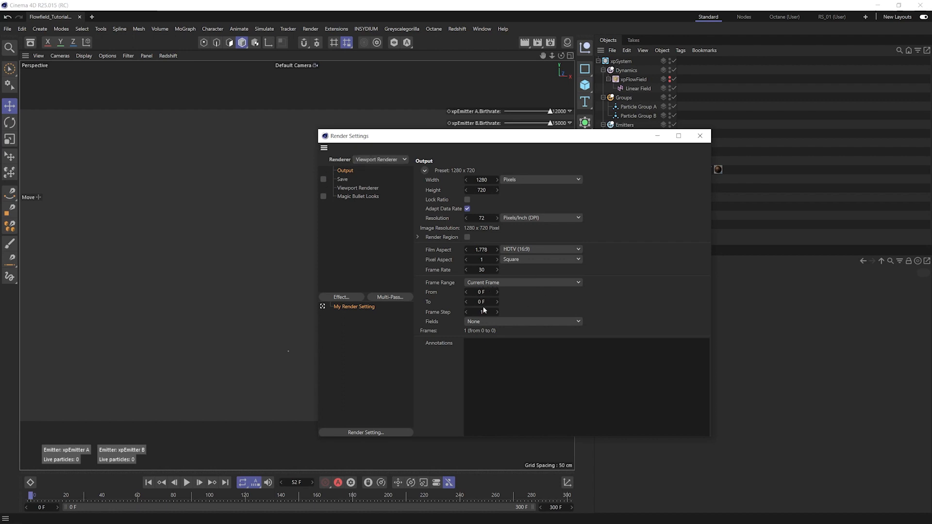
{"action": "left_click", "coordinate": [498, 283]}
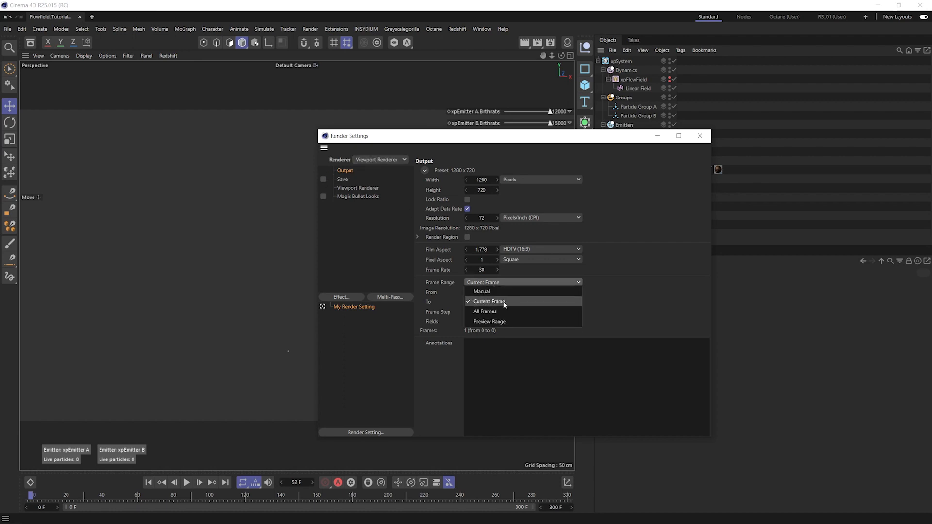
{"action": "left_click", "coordinate": [594, 308]}
{"action": "double_click", "coordinate": [481, 302]}
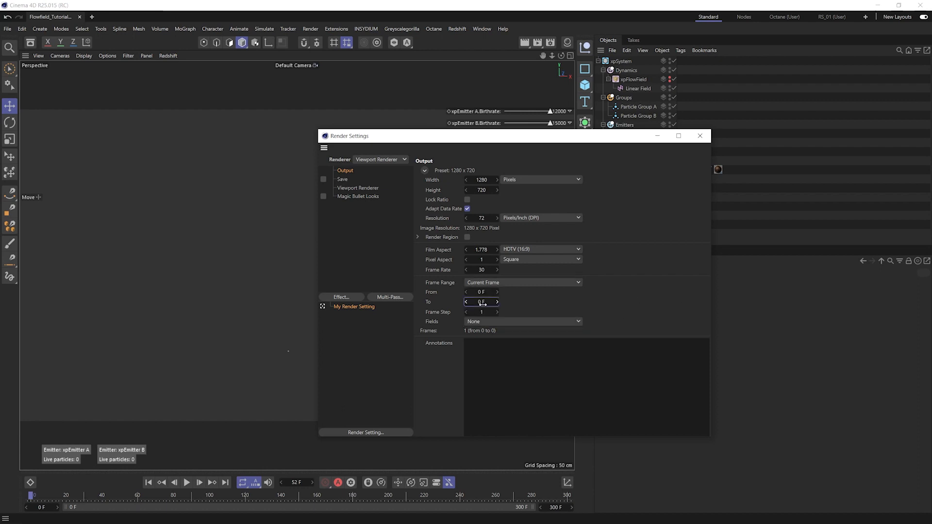
{"action": "type", "text": "150"}
{"action": "key", "text": "Return"}
{"action": "left_click", "coordinate": [595, 303]}
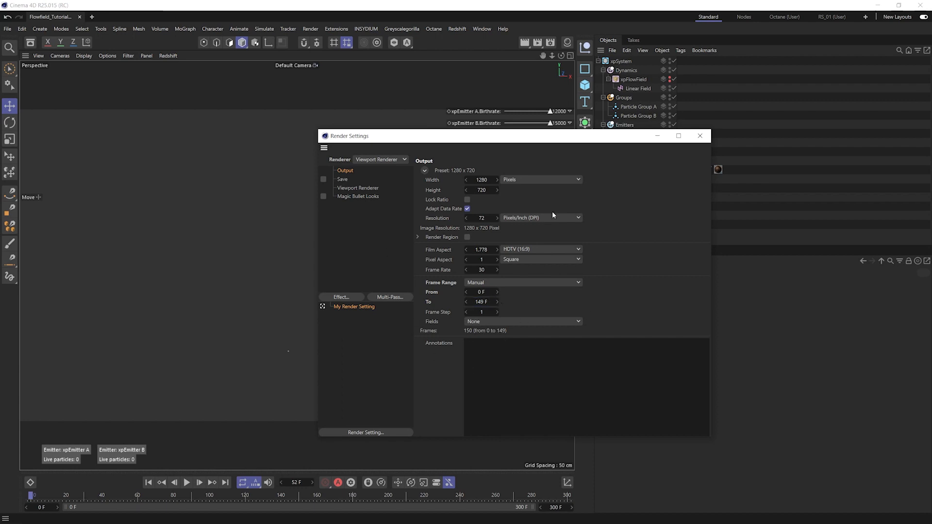
Enable Geometry Only in the Viewport Renderer's filter and close the render settings.
{"action": "left_click", "coordinate": [365, 188]}
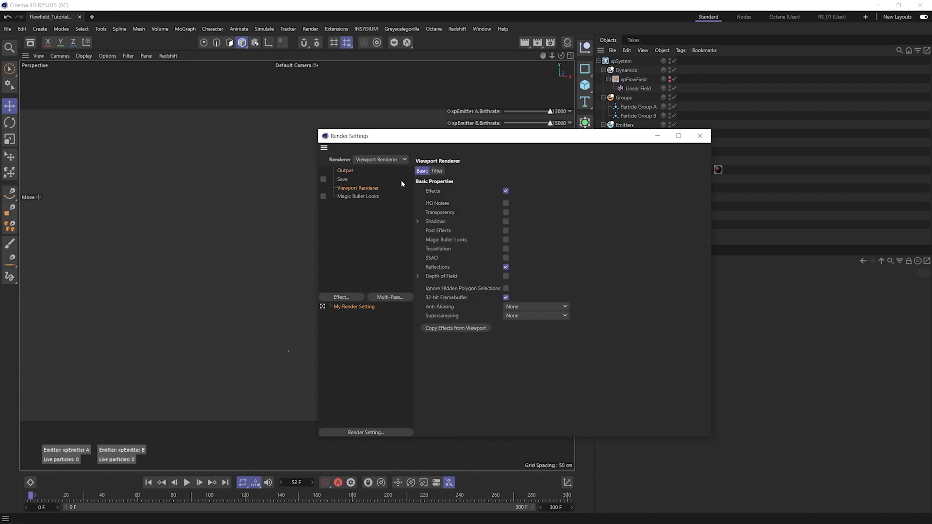
{"action": "left_click", "coordinate": [437, 170]}
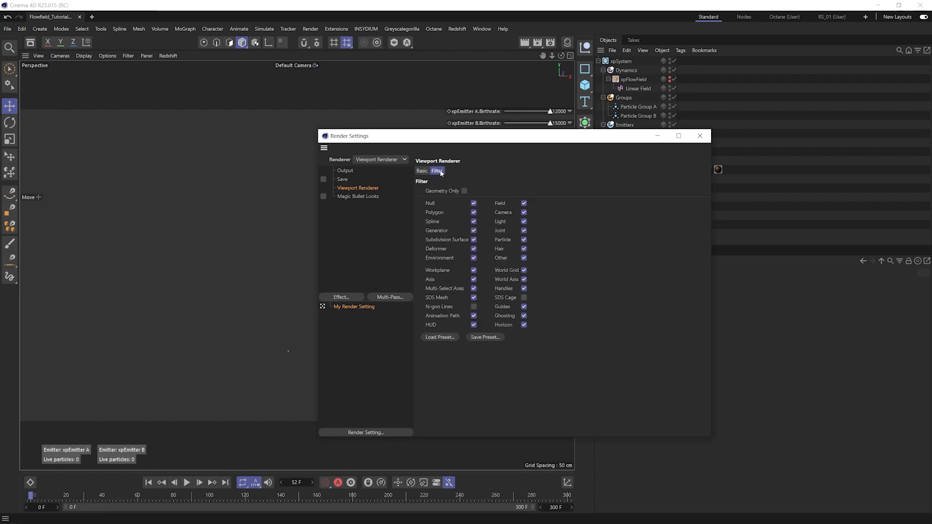
{"action": "left_click", "coordinate": [465, 191]}
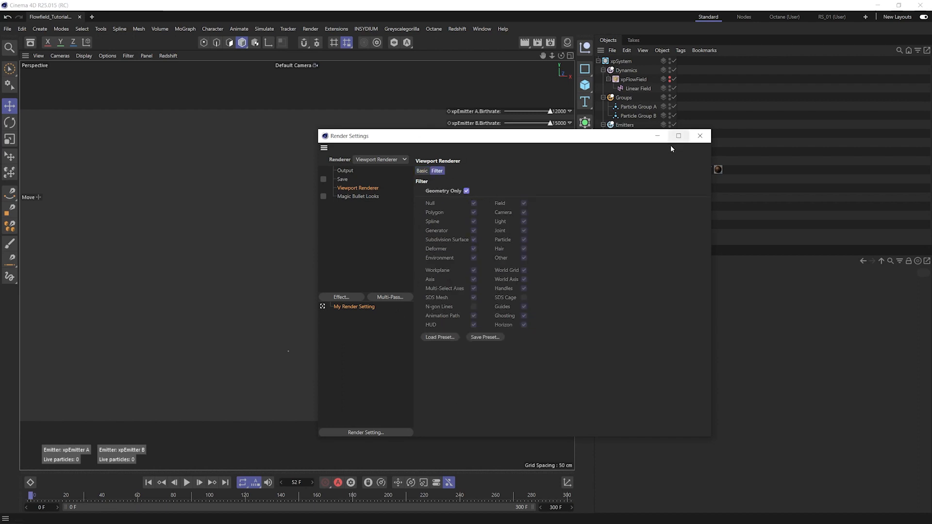
{"action": "left_click", "coordinate": [697, 136]}
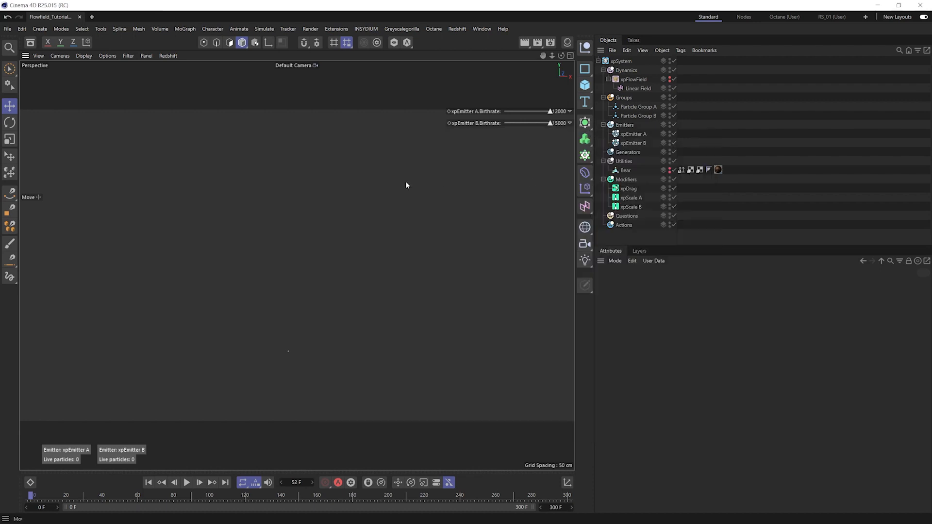
Render the animation to the Picture Viewer without saving, review the rendered frames, and close the viewer.
{"action": "key", "text": "shift+r"}
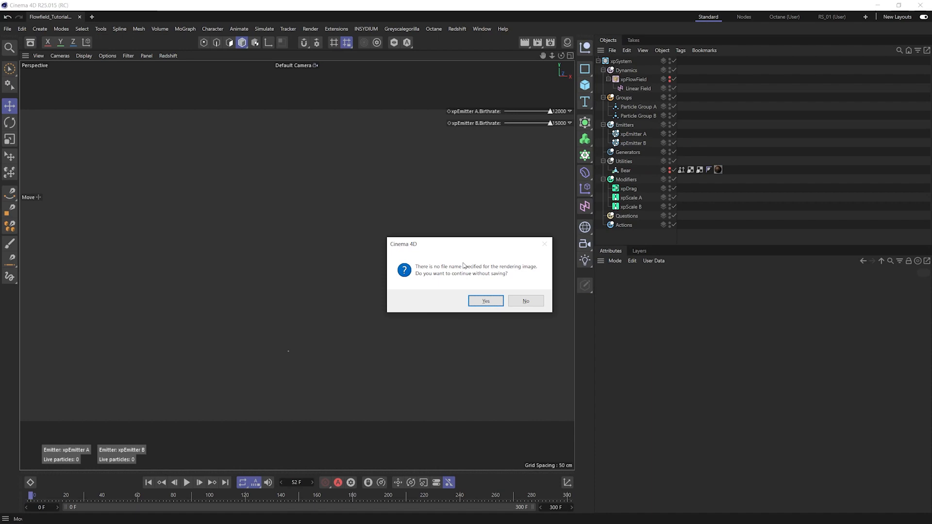
{"action": "left_click", "coordinate": [475, 299]}
{"action": "left_click_drag", "start_coordinate": [652, 92], "coordinate": [456, 55]}
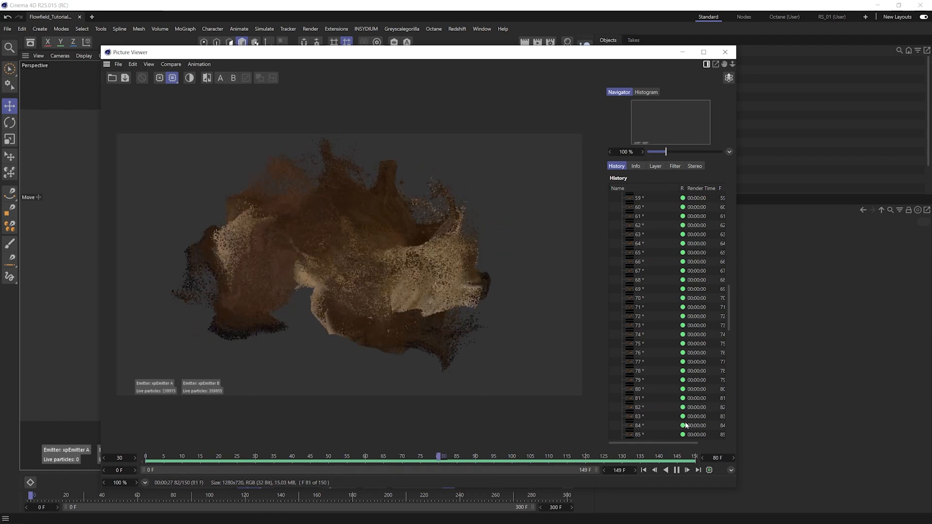
{"action": "left_click", "coordinate": [726, 52]}
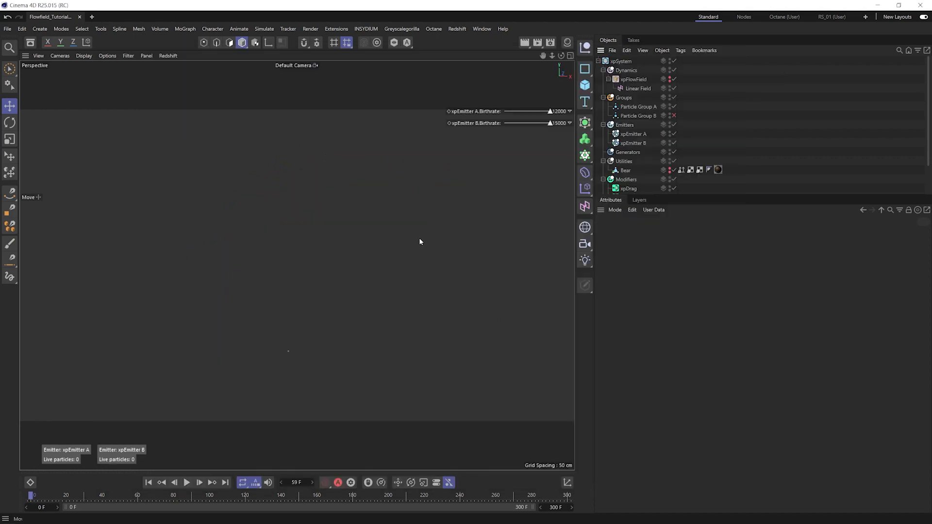
Add a Plane primitive to the scene and make the Bear visible in the viewport.
{"action": "left_click", "coordinate": [585, 87]}
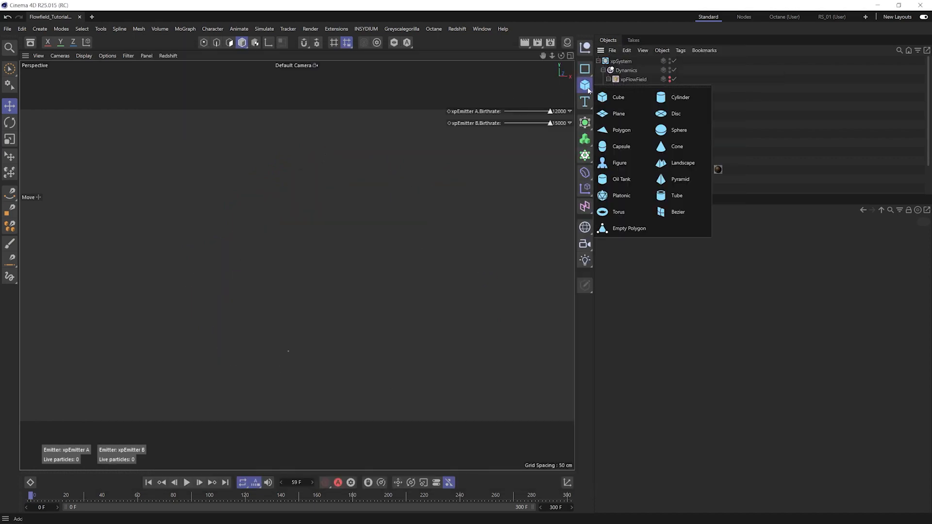
{"action": "left_click", "coordinate": [634, 116]}
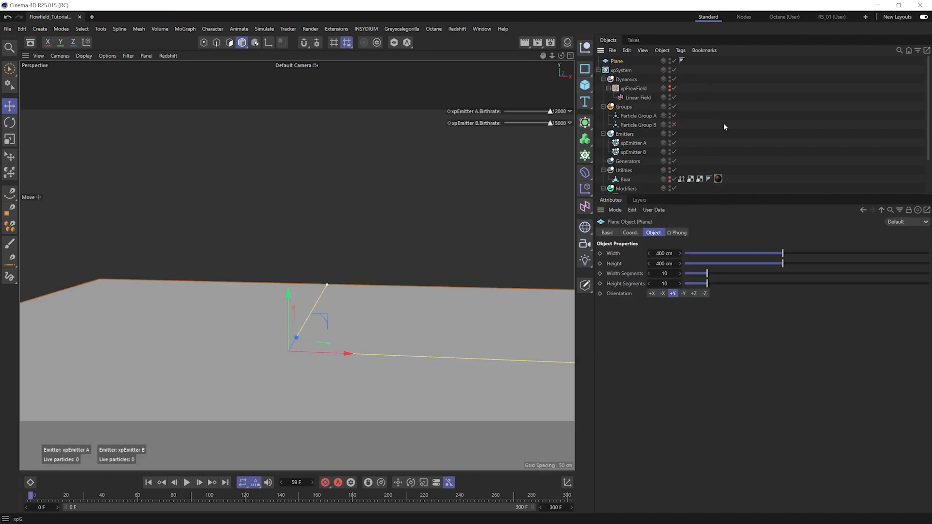
{"action": "scroll", "coordinate": [686, 151], "scroll_direction": "down", "scroll_amount": 3}
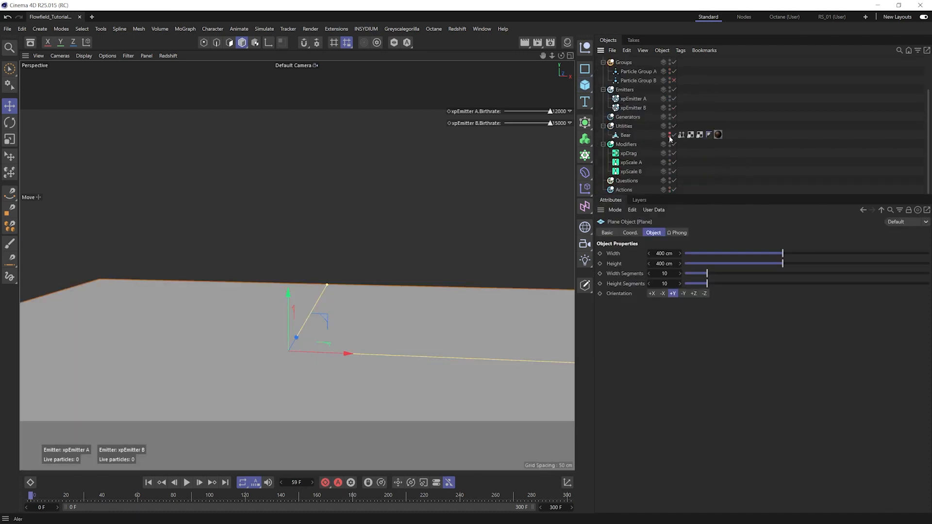
{"action": "left_click", "coordinate": [669, 136]}
Set the plane's Y position to -2 cm, checking it against the bear's feet in the front view.
{"action": "middle_click", "coordinate": [420, 220]}
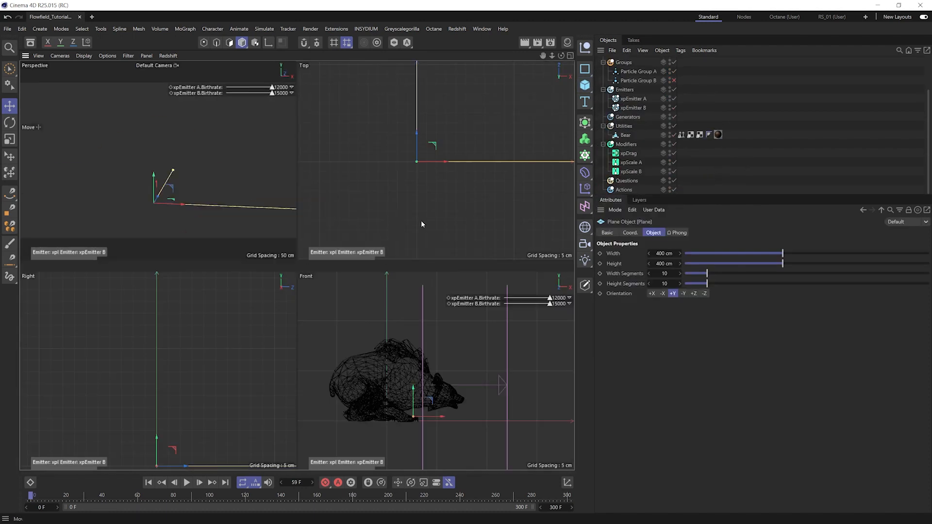
{"action": "middle_click", "coordinate": [402, 350]}
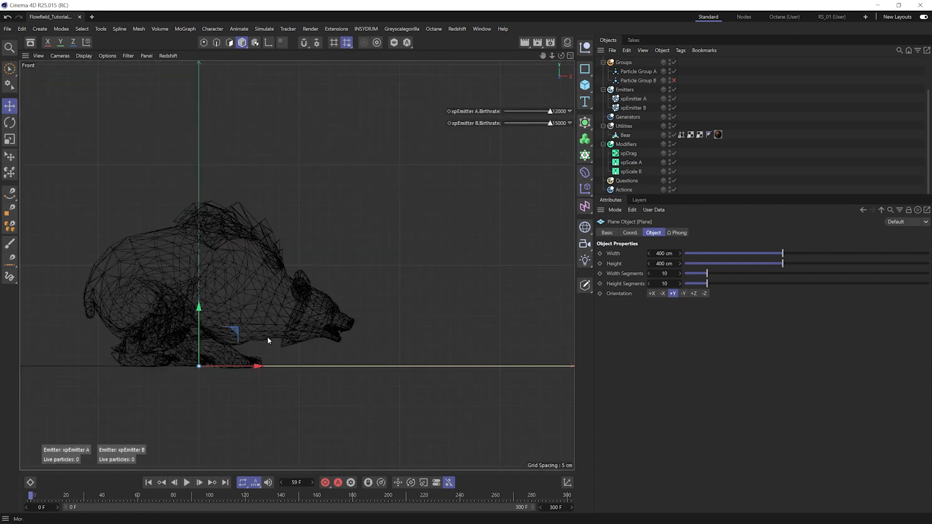
{"action": "middle_click_drag", "start_coordinate": [237, 340], "coordinate": [363, 307], "text": "alt"}
{"action": "mouse_move", "coordinate": [328, 302]}
{"action": "right_mouse_down", "text": "alt"}
{"action": "mouse_move", "coordinate": [348, 276]}
{"action": "mouse_move", "coordinate": [340, 297]}
{"action": "right_mouse_up", "text": "alt"}
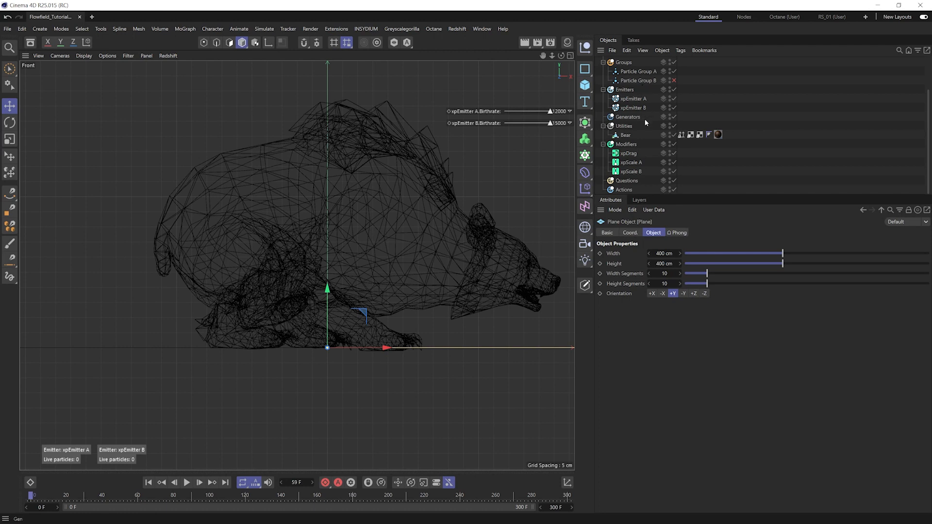
{"action": "scroll", "coordinate": [632, 74], "scroll_direction": "up", "scroll_amount": 3}
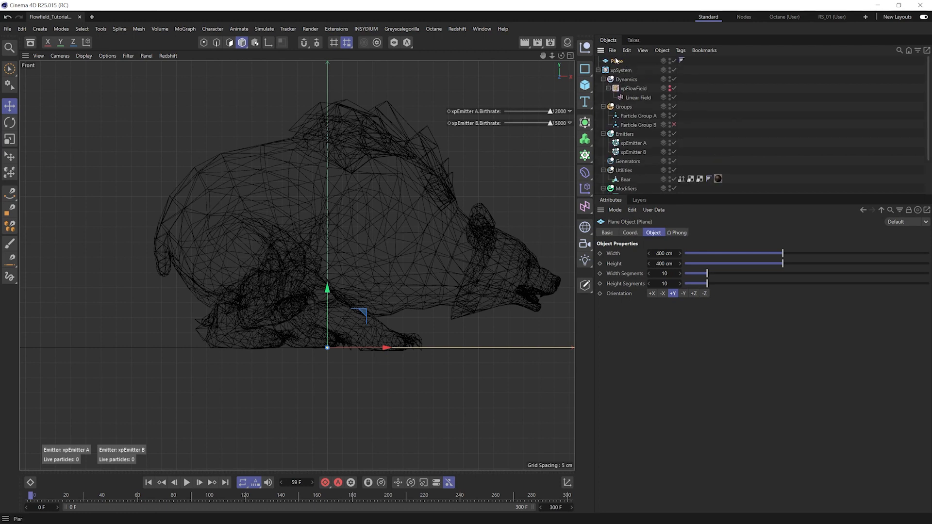
{"action": "left_click", "coordinate": [631, 232]}
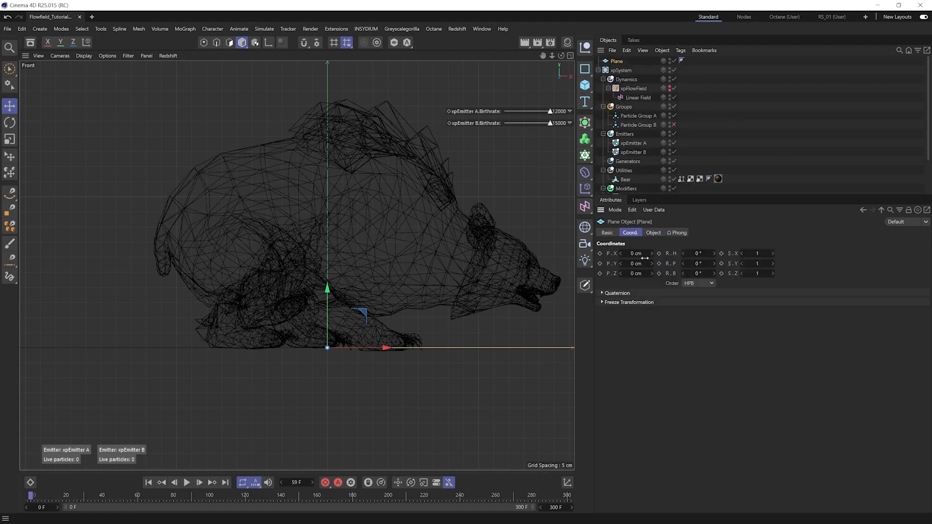
{"action": "left_click", "coordinate": [620, 263]}
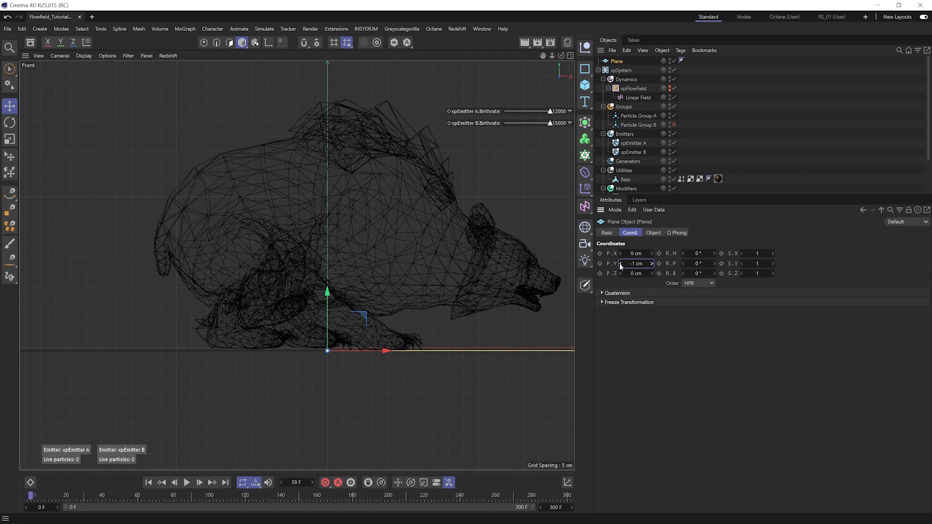
{"action": "left_click", "coordinate": [620, 263]}
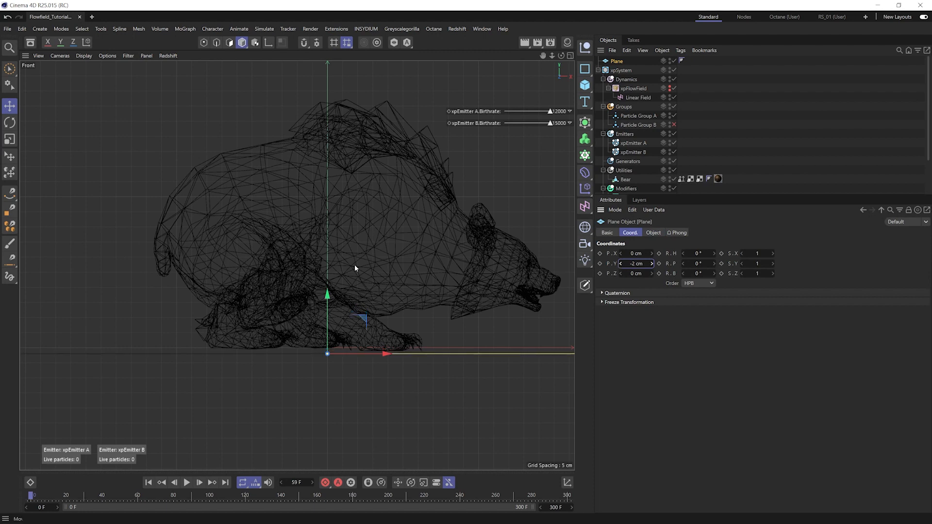
{"action": "key", "text": "F1"}
Move the plane into the Utilities folder above the Bear and rename it Collider.
{"action": "left_click_drag", "start_coordinate": [617, 63], "coordinate": [634, 176]}
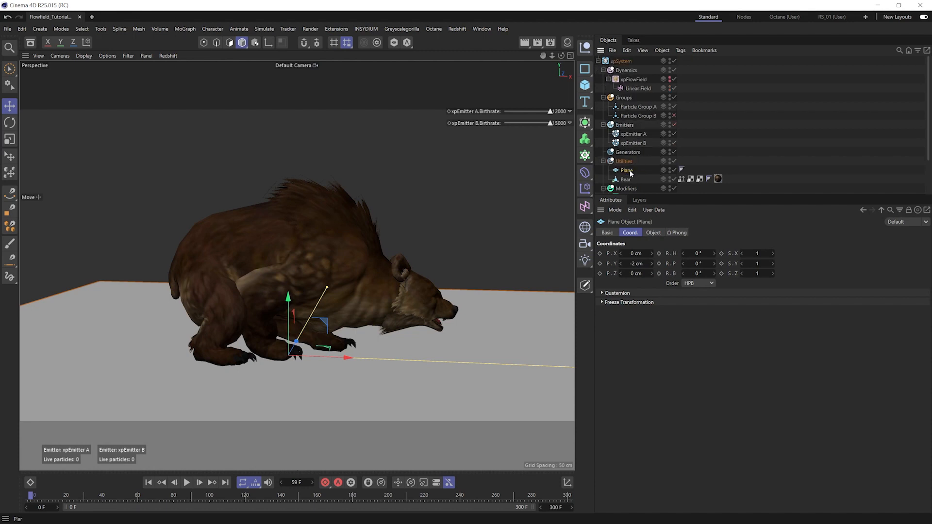
{"action": "double_click", "coordinate": [627, 171]}
{"action": "type", "text": "Collider"}
{"action": "key", "text": "Return"}
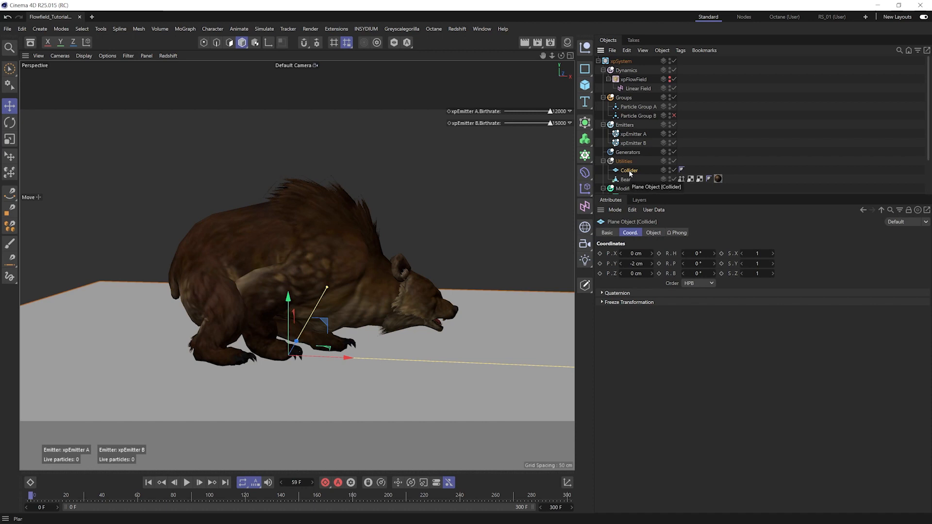
Hide the Collider plane and add an xpCollider tag to it.
{"action": "double_click", "coordinate": [669, 169]}
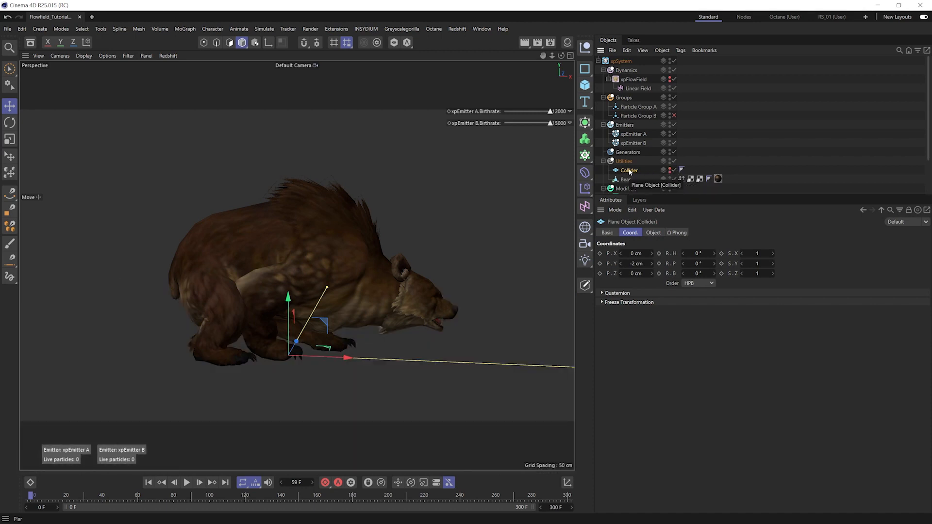
{"action": "key", "text": "shift+c"}
{"action": "type", "text": "collider"}
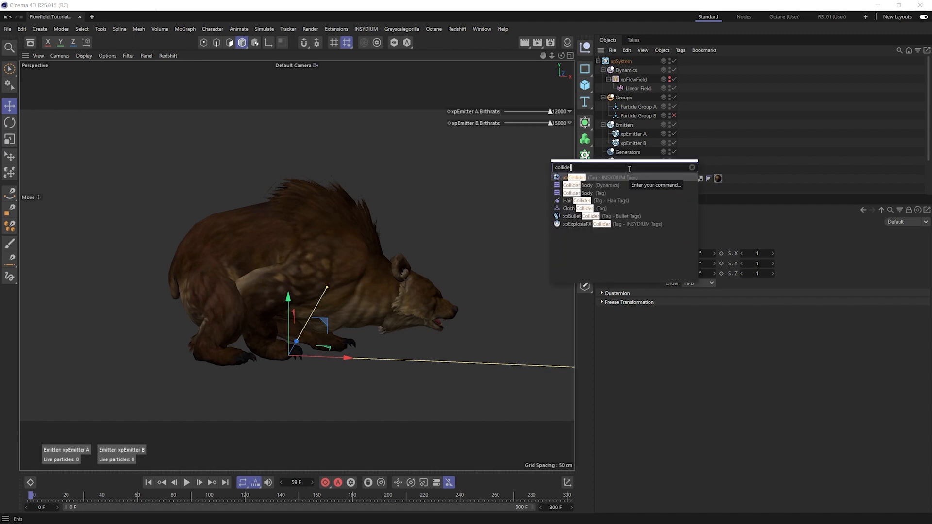
{"action": "key", "text": "Return"}
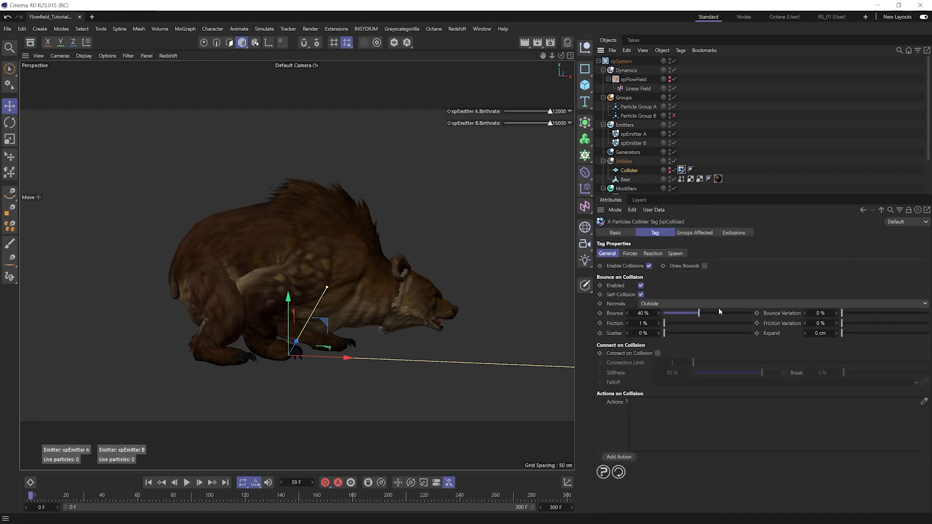
{"action": "left_click", "coordinate": [811, 142]}
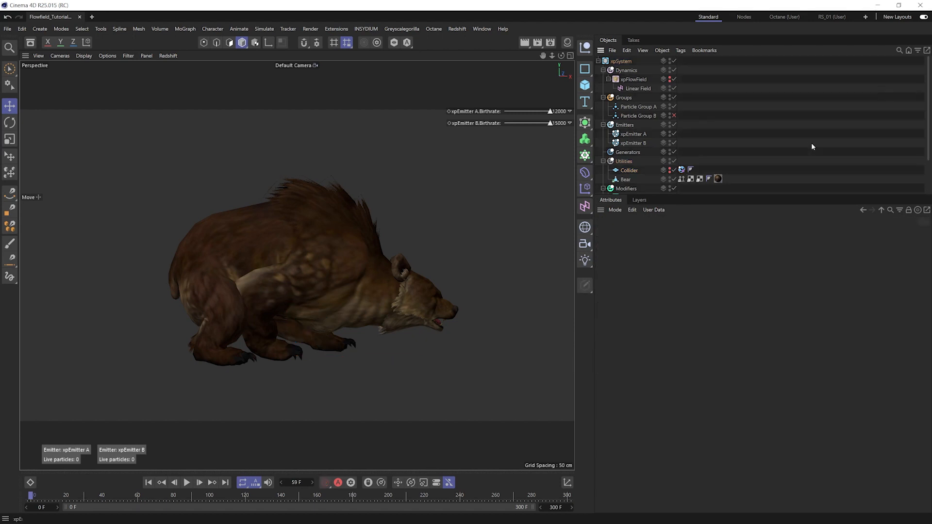
Hide the Bear again and enlarge the object list to show the whole hierarchy.
{"action": "left_click", "coordinate": [670, 180]}
{"action": "left_click", "coordinate": [670, 180]}
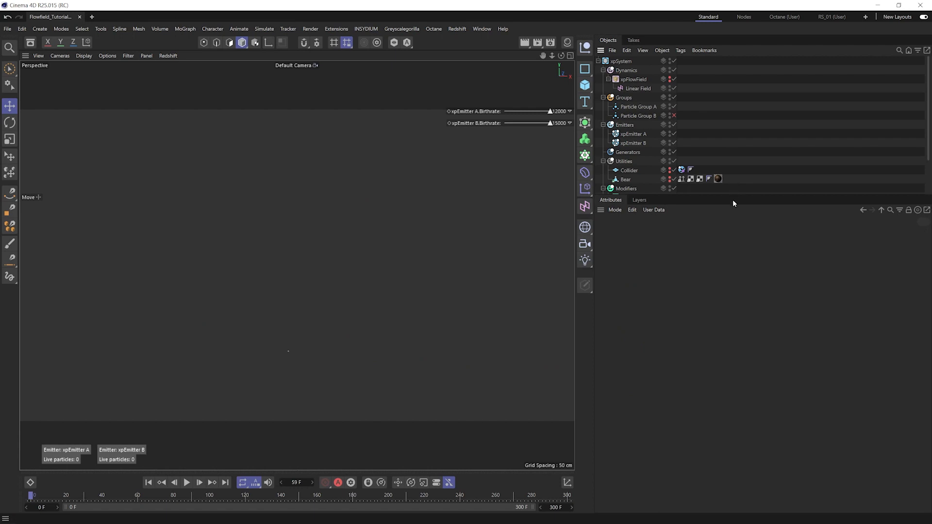
{"action": "left_click_drag", "start_coordinate": [730, 198], "coordinate": [728, 254]}
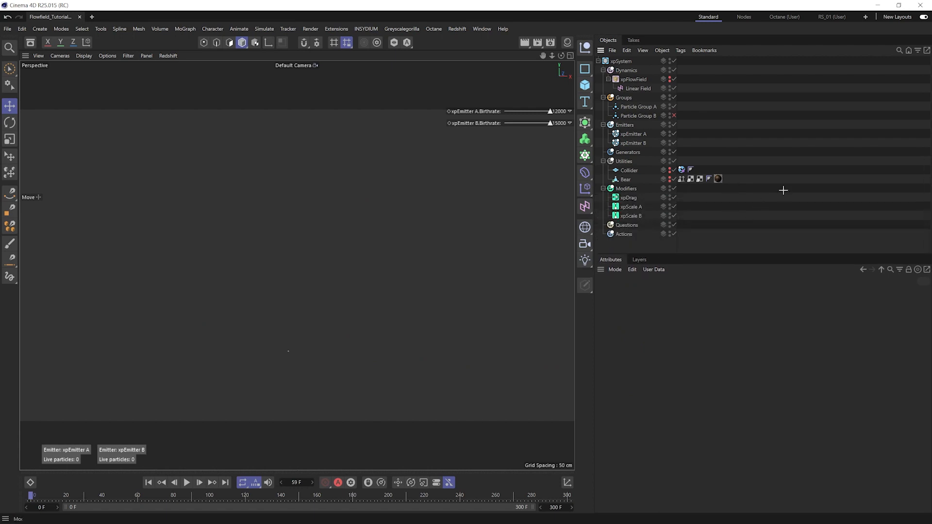
Add an xpCache object from the Utilities folder's list of utilities.
{"action": "left_click", "coordinate": [625, 162]}
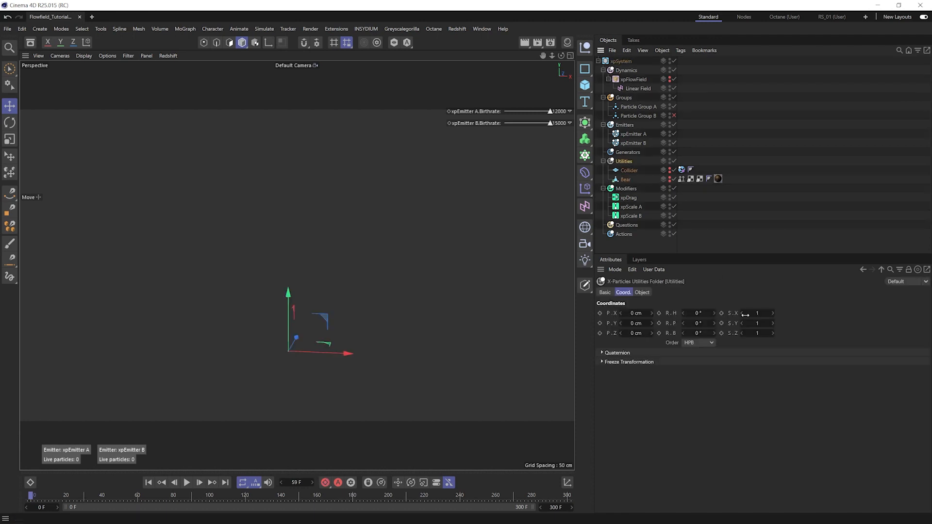
{"action": "left_click", "coordinate": [643, 293]}
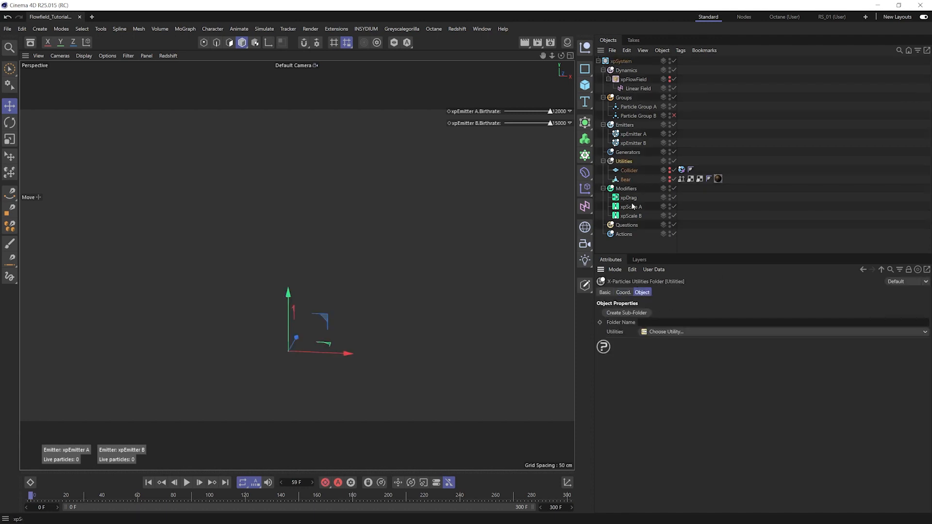
{"action": "left_click", "coordinate": [671, 333]}
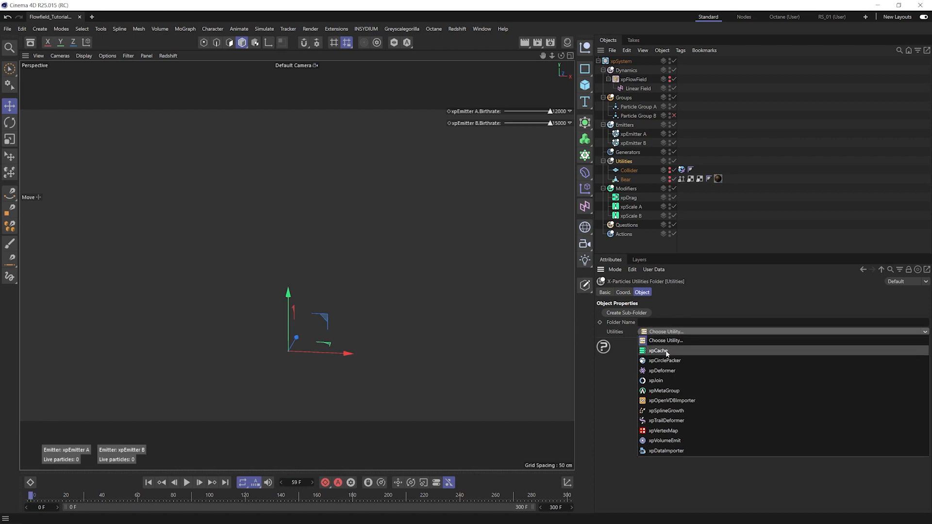
{"action": "left_click", "coordinate": [667, 352]}
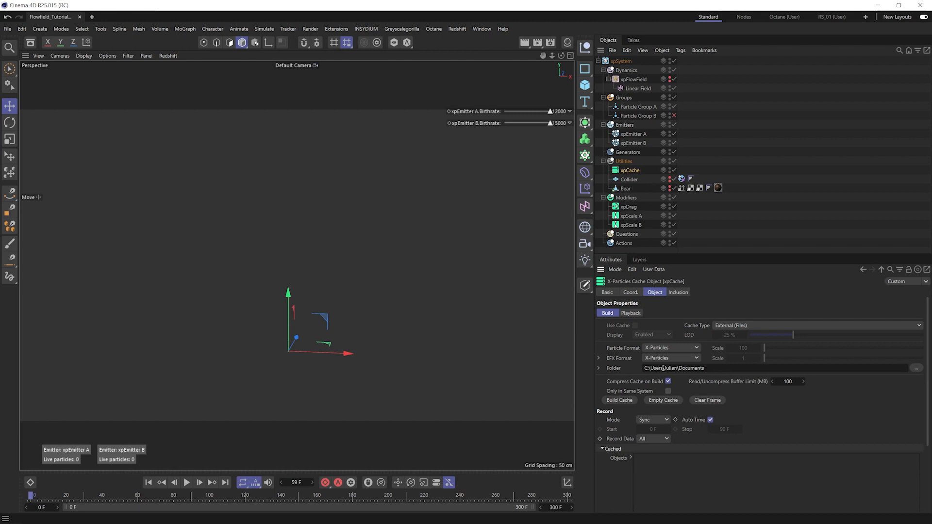
Set the xpCache folder to E:\_CACHE\xp_cache.
{"action": "left_click", "coordinate": [917, 370]}
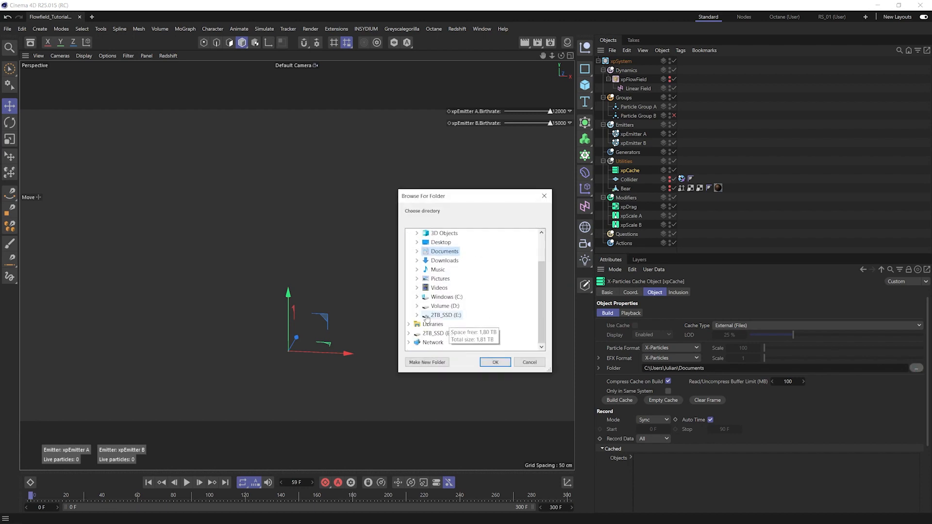
{"action": "left_click", "coordinate": [416, 324]}
{"action": "left_click", "coordinate": [449, 314]}
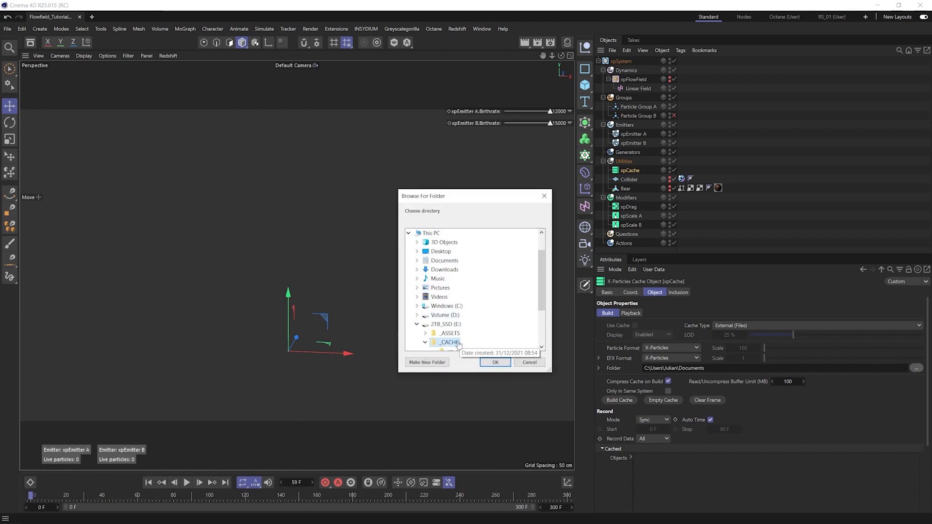
{"action": "left_click", "coordinate": [458, 324]}
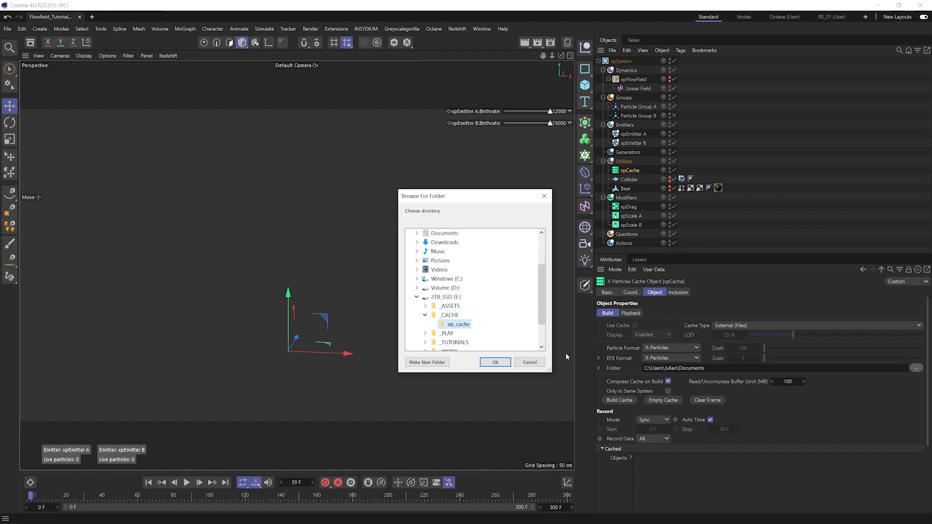
{"action": "left_click", "coordinate": [494, 363]}
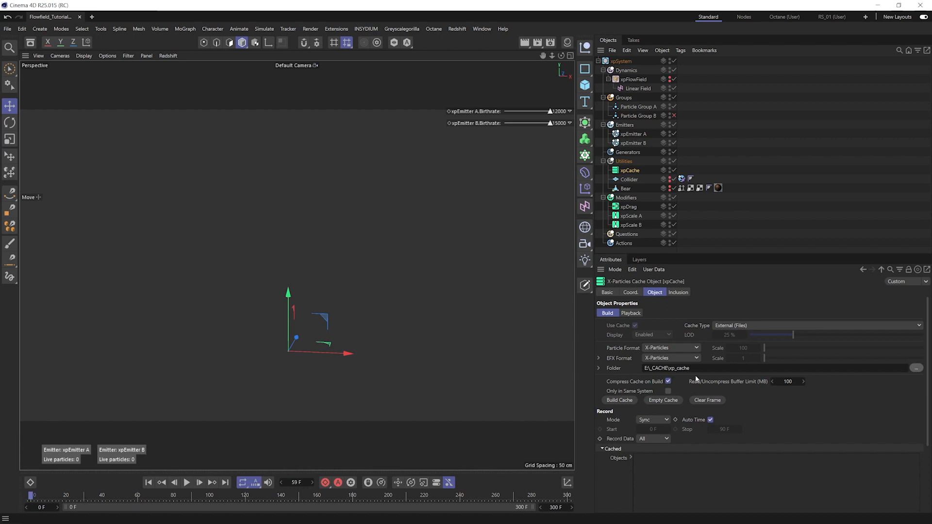
Build the particle cache for both emitters and scrub the timeline to frame 218.
{"action": "left_click", "coordinate": [627, 401]}
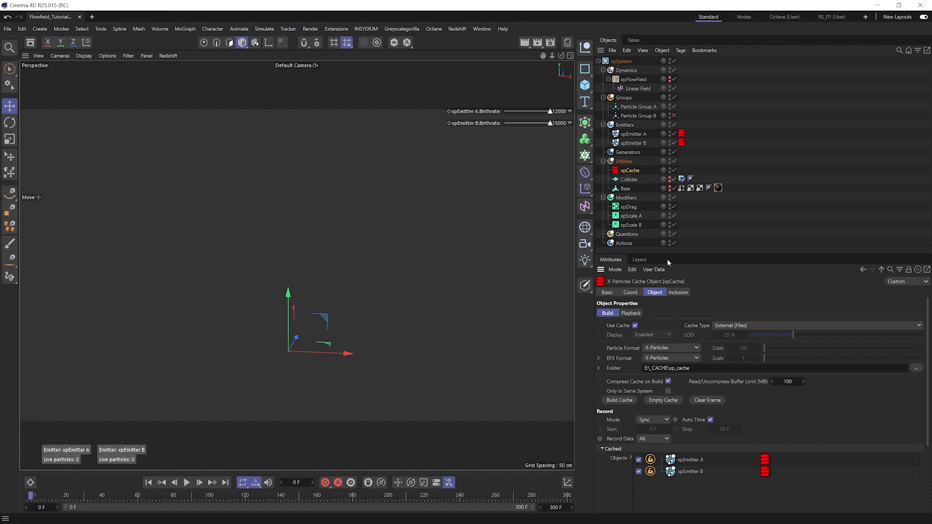
{"action": "left_click_drag", "start_coordinate": [48, 500], "coordinate": [420, 500]}
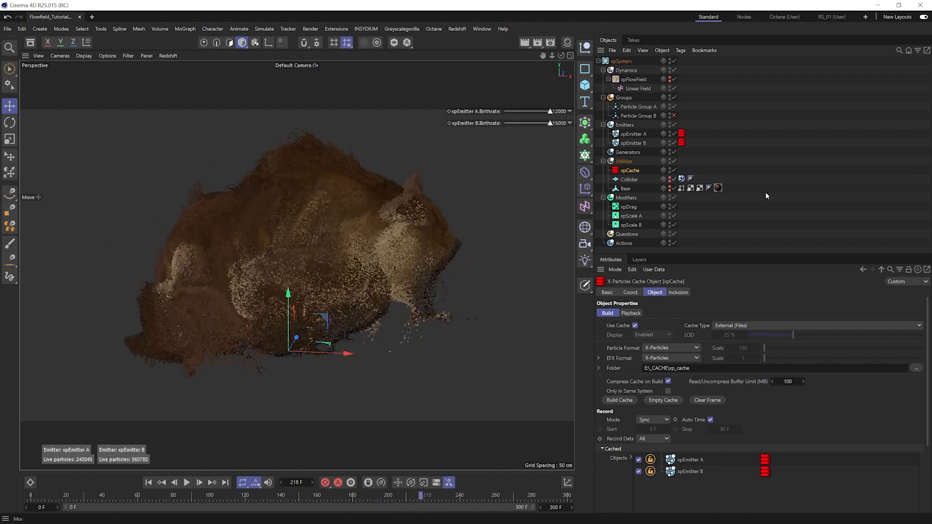
{"action": "left_click", "coordinate": [795, 189]}
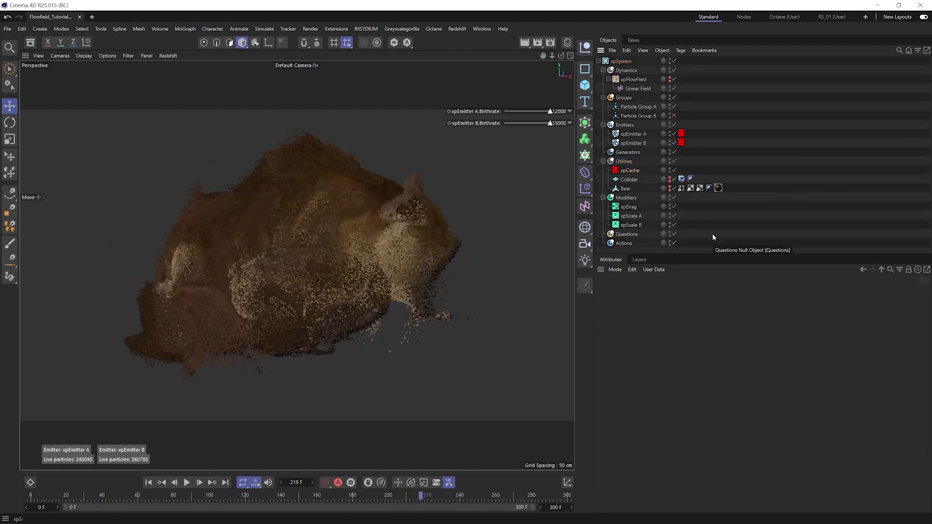
Add a camera to the scene and set its focal length to 55 mm.
{"action": "left_click", "coordinate": [585, 244]}
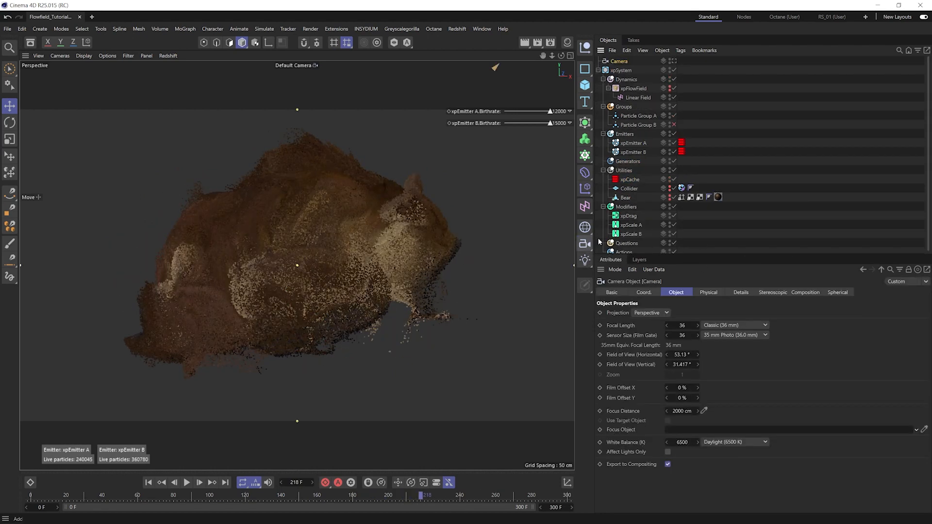
{"action": "double_click", "coordinate": [687, 322]}
{"action": "type", "text": "55"}
{"action": "key", "text": "Return"}
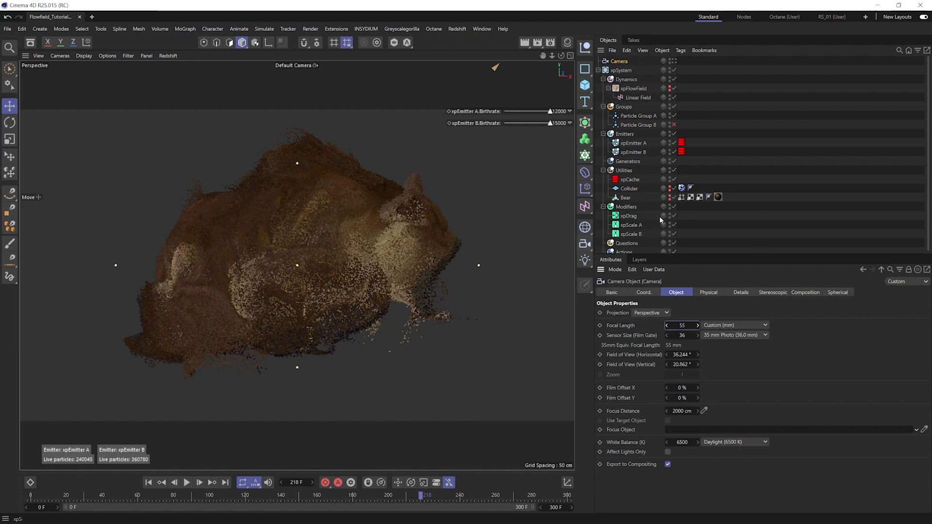
Look through the new camera and orbit and pull it back to about Z -377 cm, framing the whole particle bear.
{"action": "left_click", "coordinate": [673, 61]}
{"action": "left_click", "coordinate": [643, 292]}
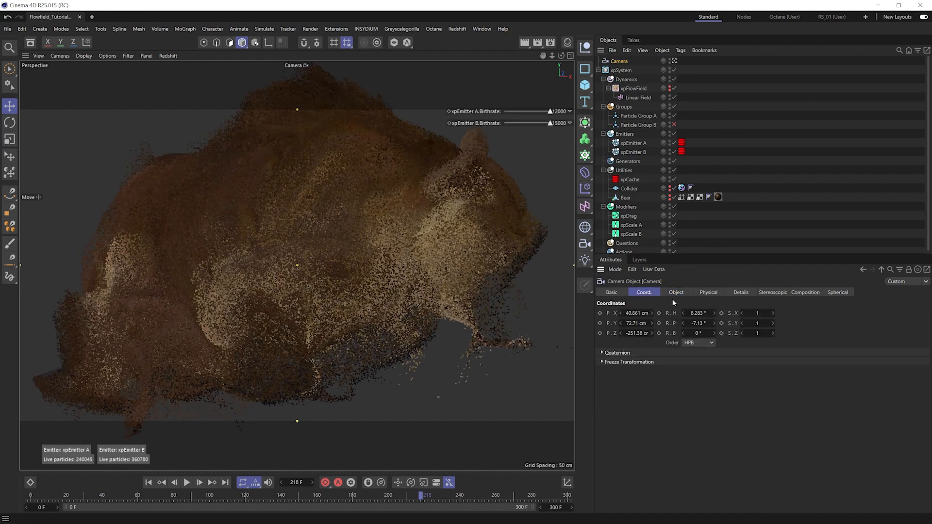
{"action": "left_click_drag", "start_coordinate": [327, 259], "coordinate": [295, 259], "text": "alt"}
{"action": "right_click_drag", "start_coordinate": [295, 259], "coordinate": [289, 313], "text": "alt"}
{"action": "middle_click_drag", "start_coordinate": [342, 293], "coordinate": [329, 290], "text": "alt"}
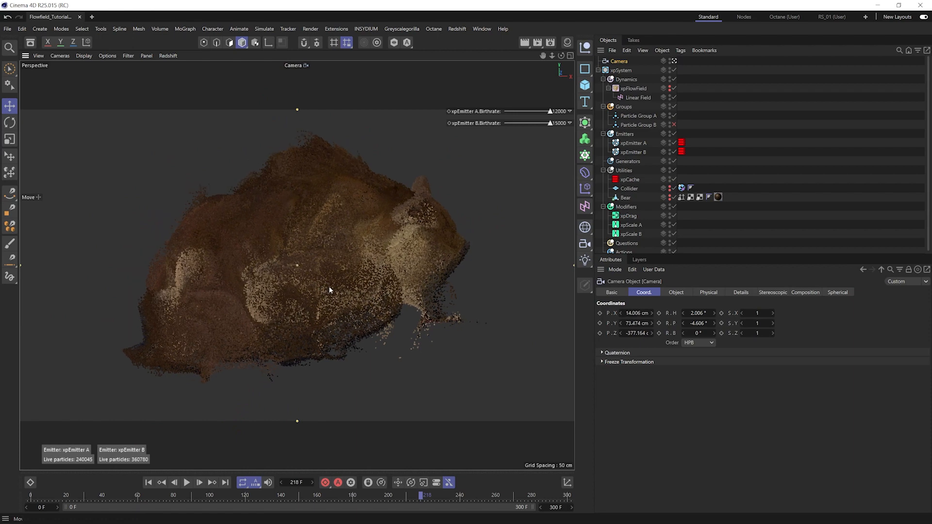
Zero the camera's X position, heading and pitch, and adjust its position to about Y 56 cm and Z -481 cm.
{"action": "right_click", "coordinate": [652, 313]}
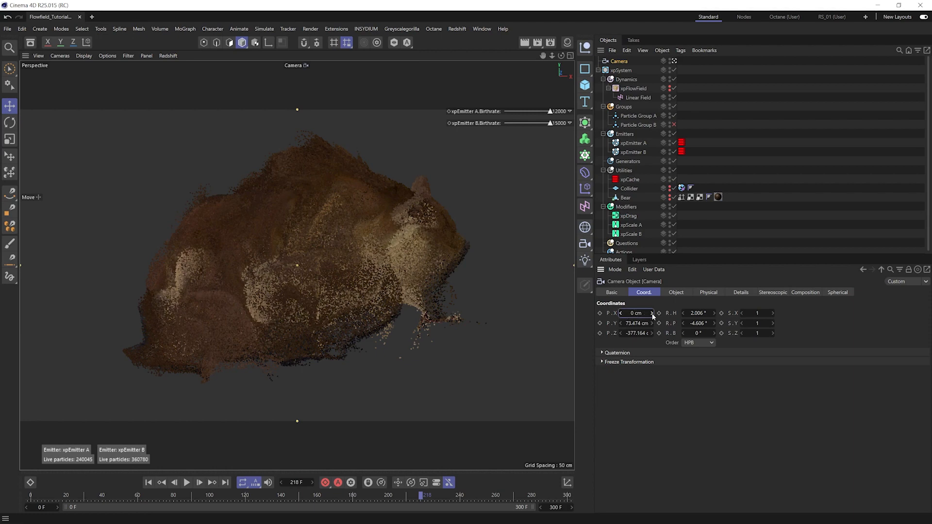
{"action": "right_click", "coordinate": [714, 313]}
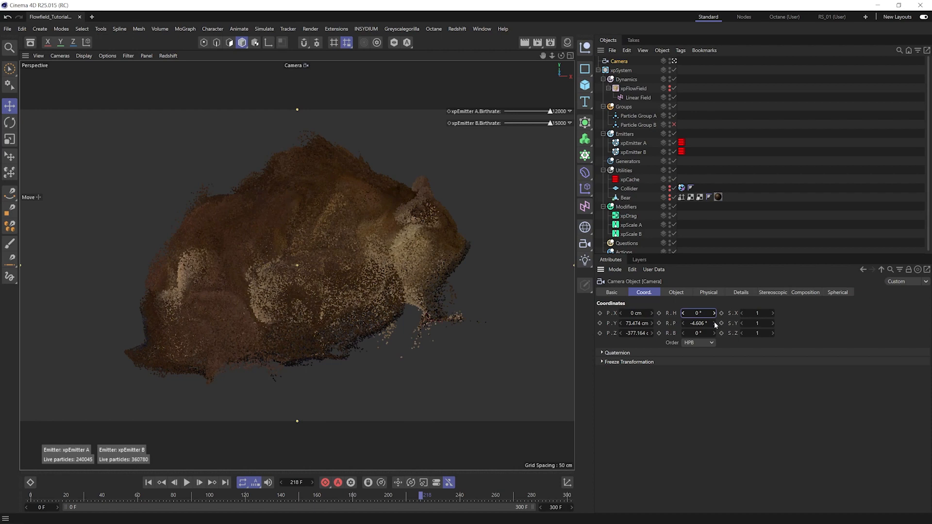
{"action": "right_click", "coordinate": [714, 323]}
{"action": "mouse_move", "coordinate": [641, 334]}
{"action": "left_mouse_down"}
{"action": "mouse_move", "coordinate": [599, 334]}
{"action": "mouse_move", "coordinate": [639, 323]}
{"action": "left_mouse_up"}
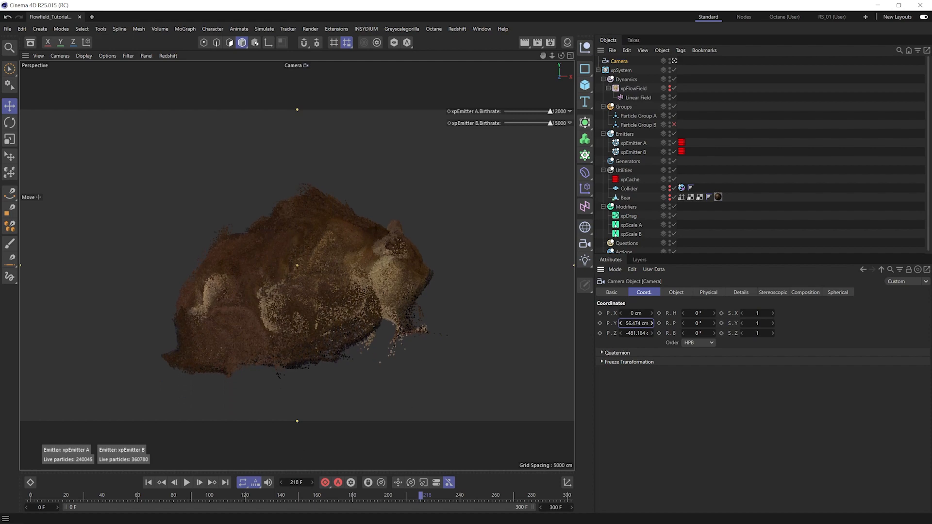
Deselect the camera and scrub the timeline to review the cached particle motion through the camera view.
{"action": "left_click_drag", "start_coordinate": [136, 499], "coordinate": [407, 502]}
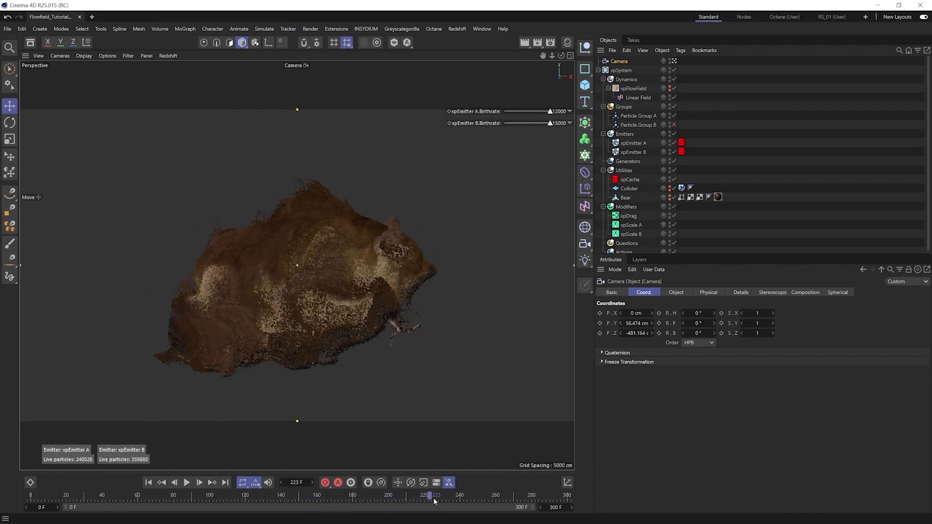
{"action": "left_click", "coordinate": [818, 203]}
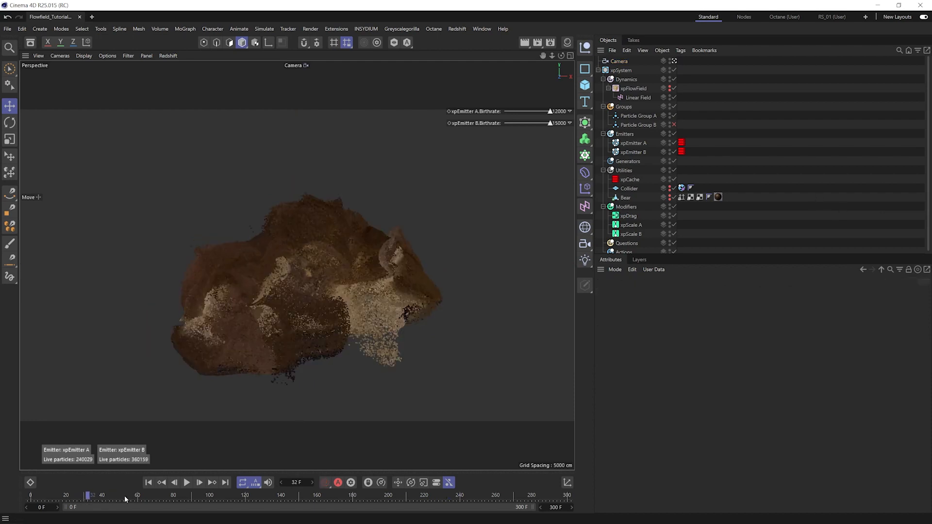
{"action": "left_click_drag", "start_coordinate": [178, 497], "coordinate": [387, 502]}
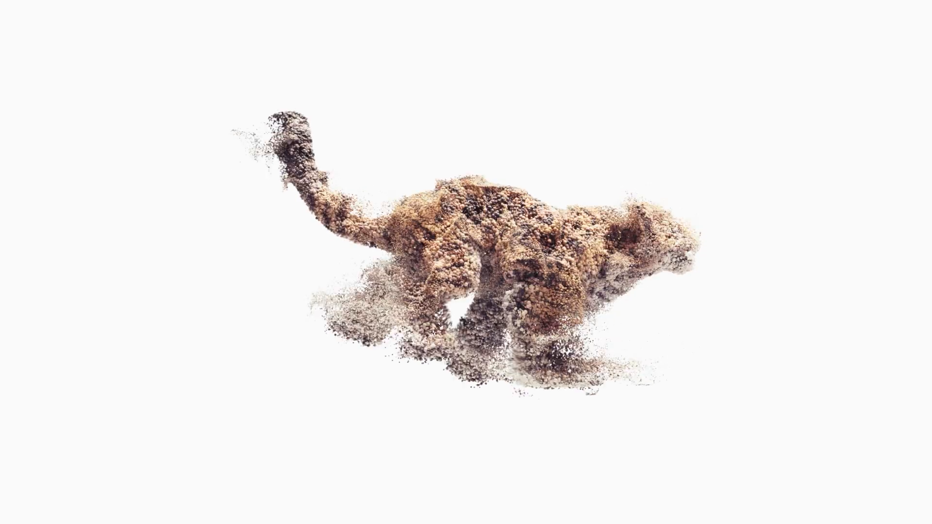